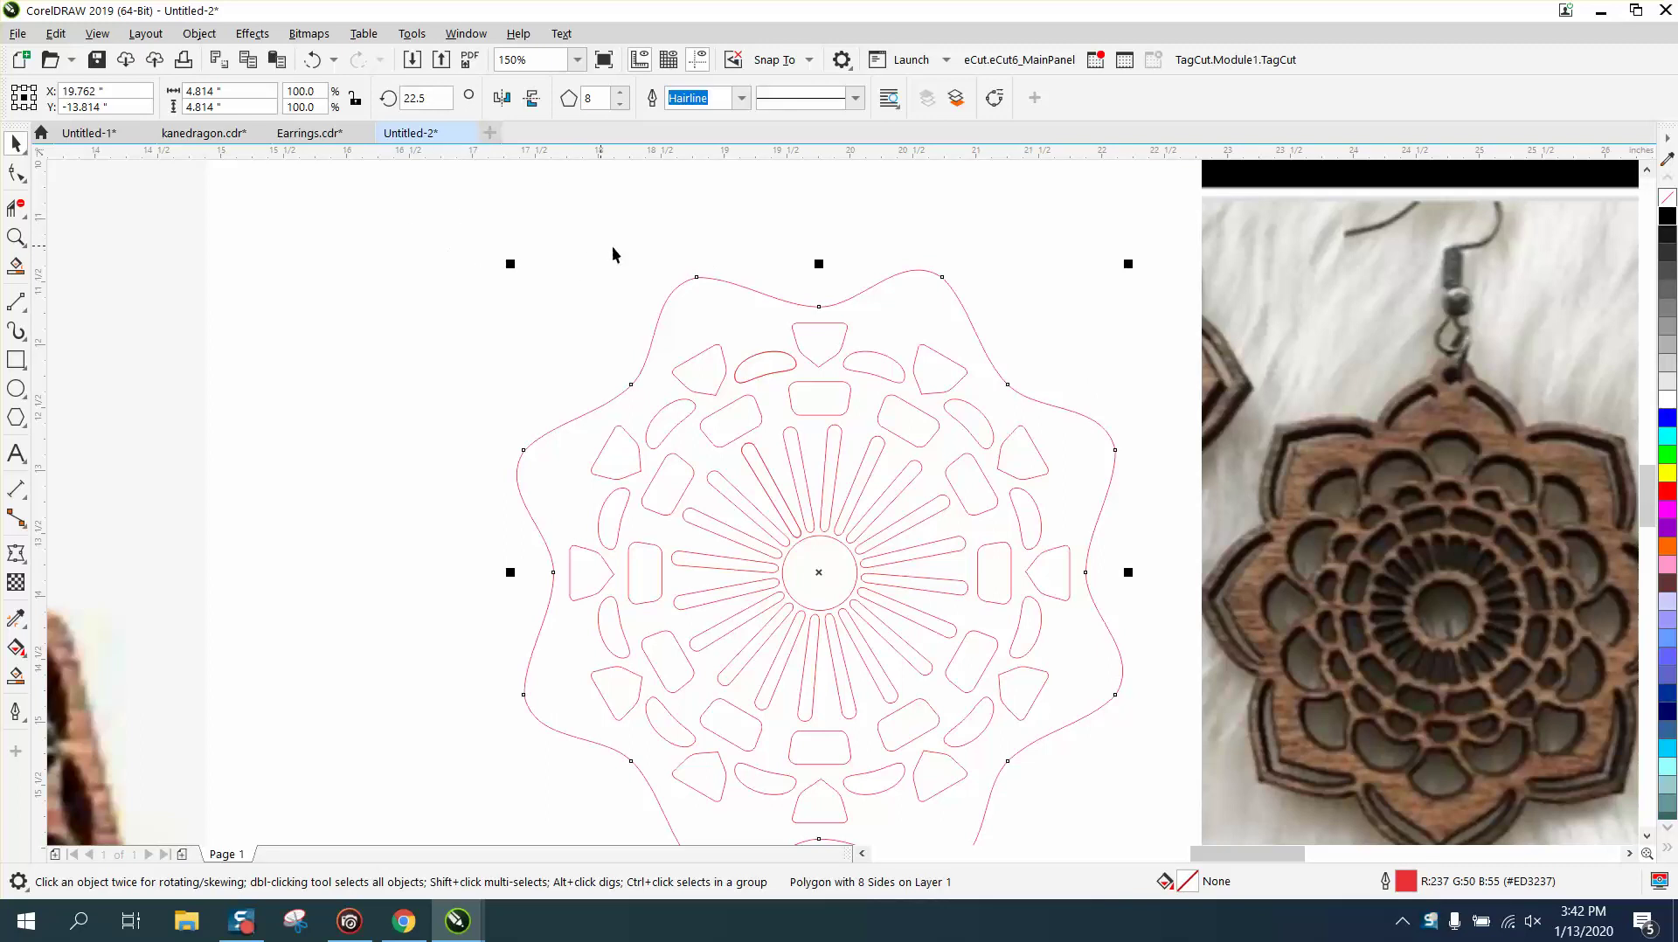
# Apply an inward contour of 3 steps with a 0.05" offset to the mandala's wavy outer outline.
pyautogui.click(255, 35)
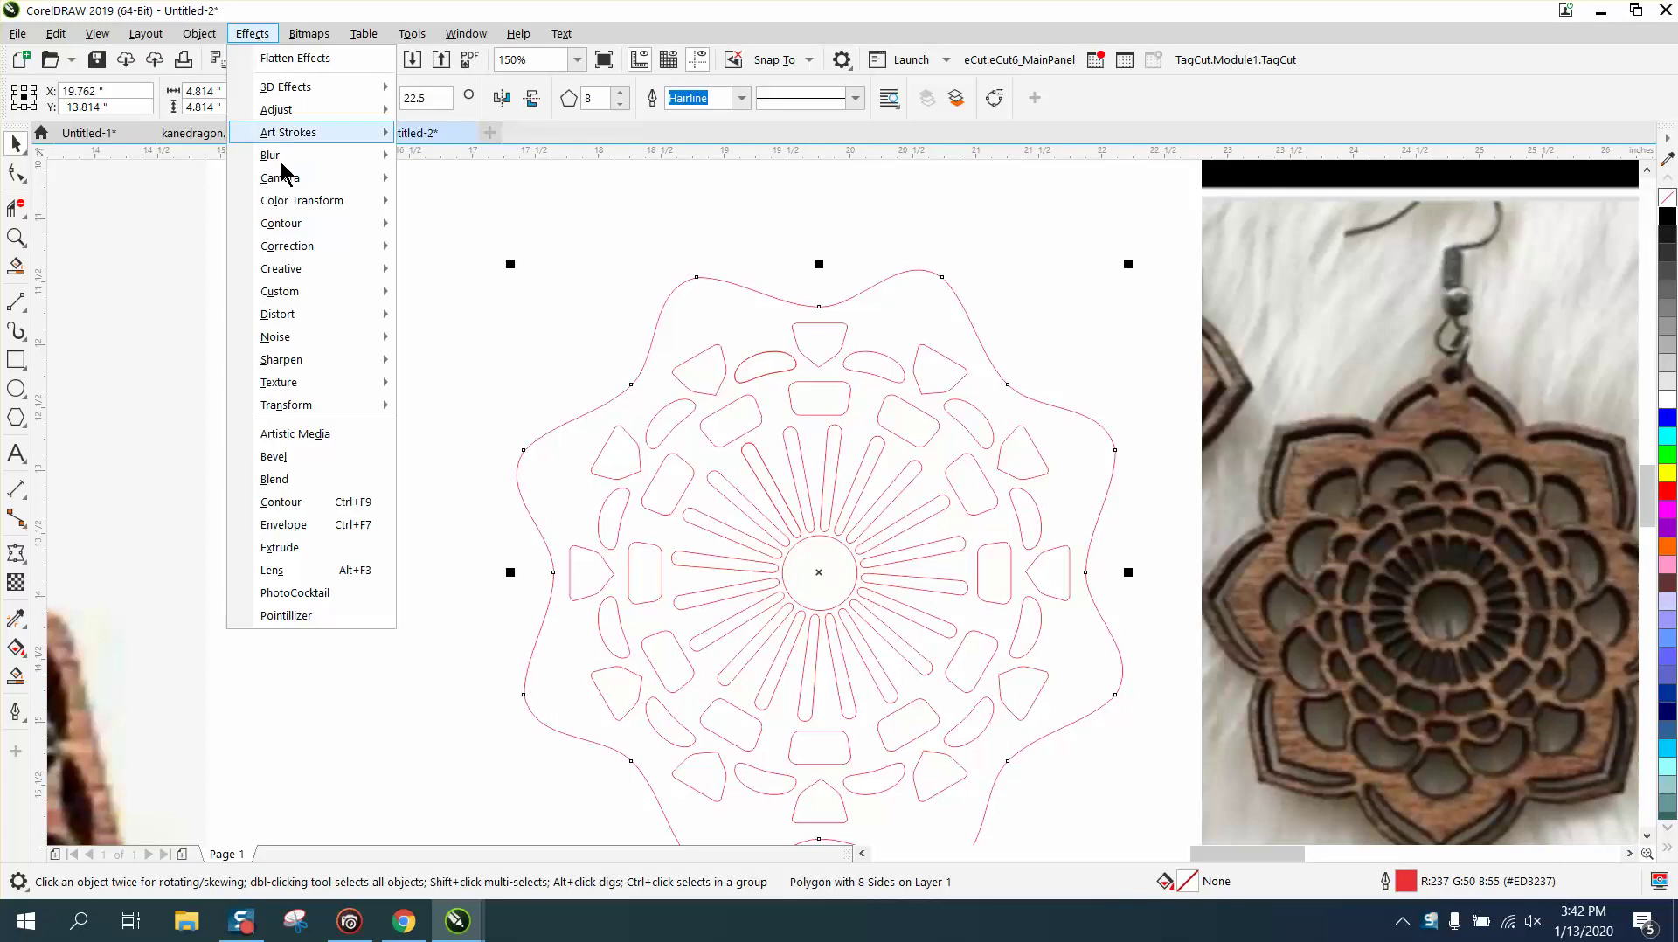
pyautogui.click(288, 501)
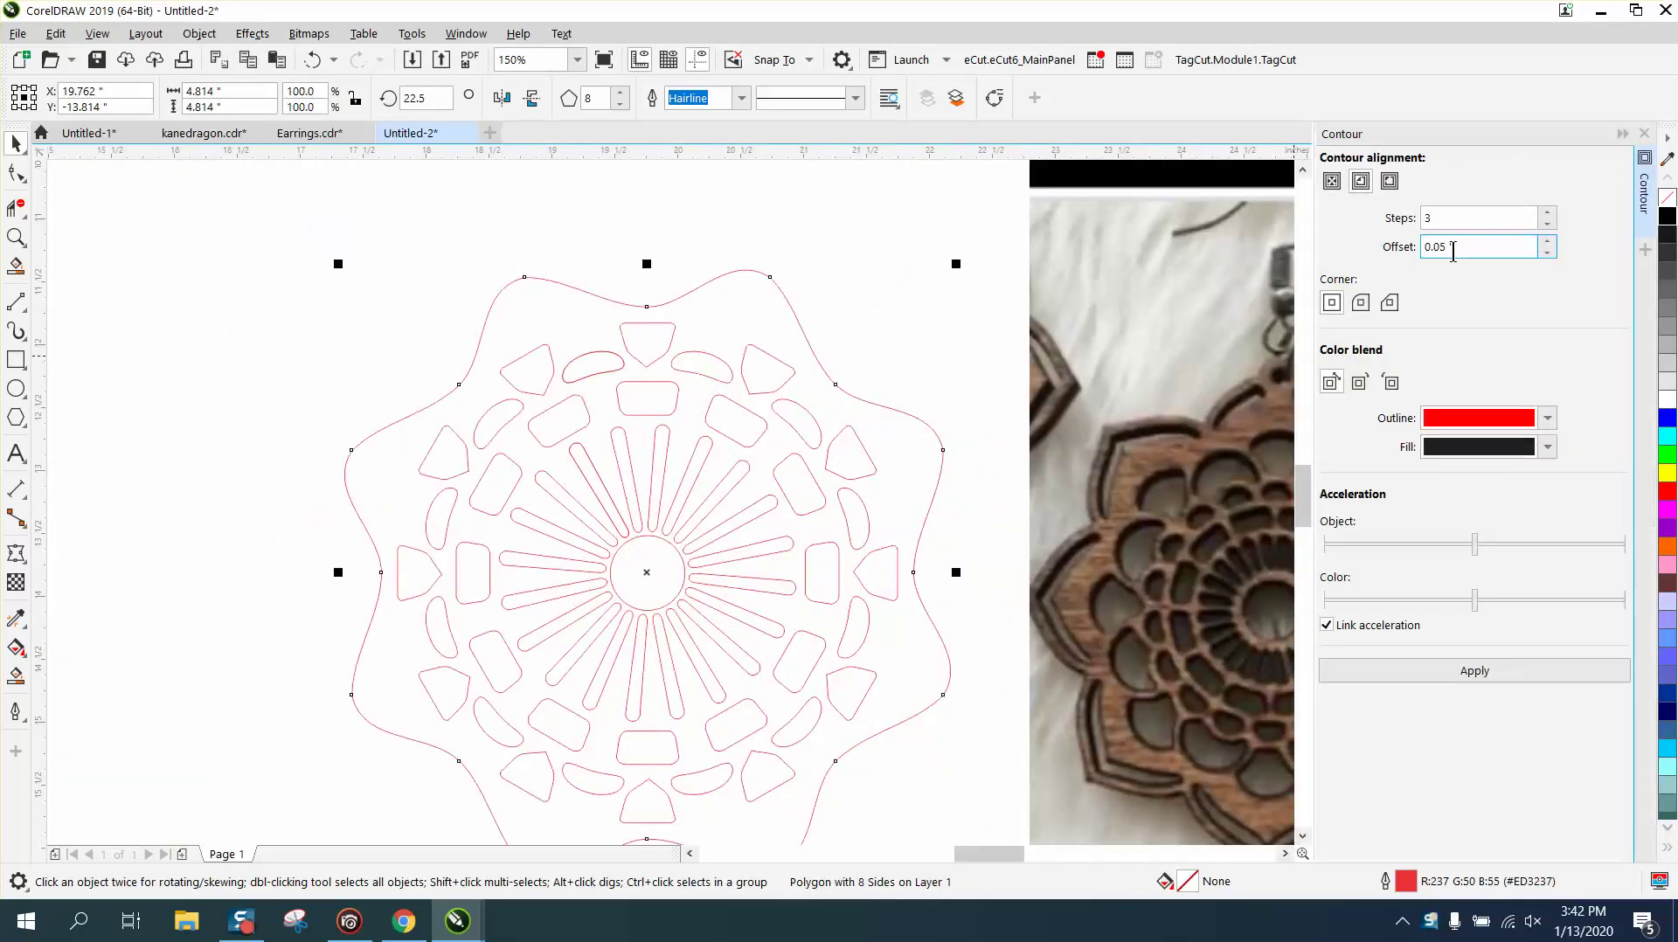
pyautogui.click(1479, 672)
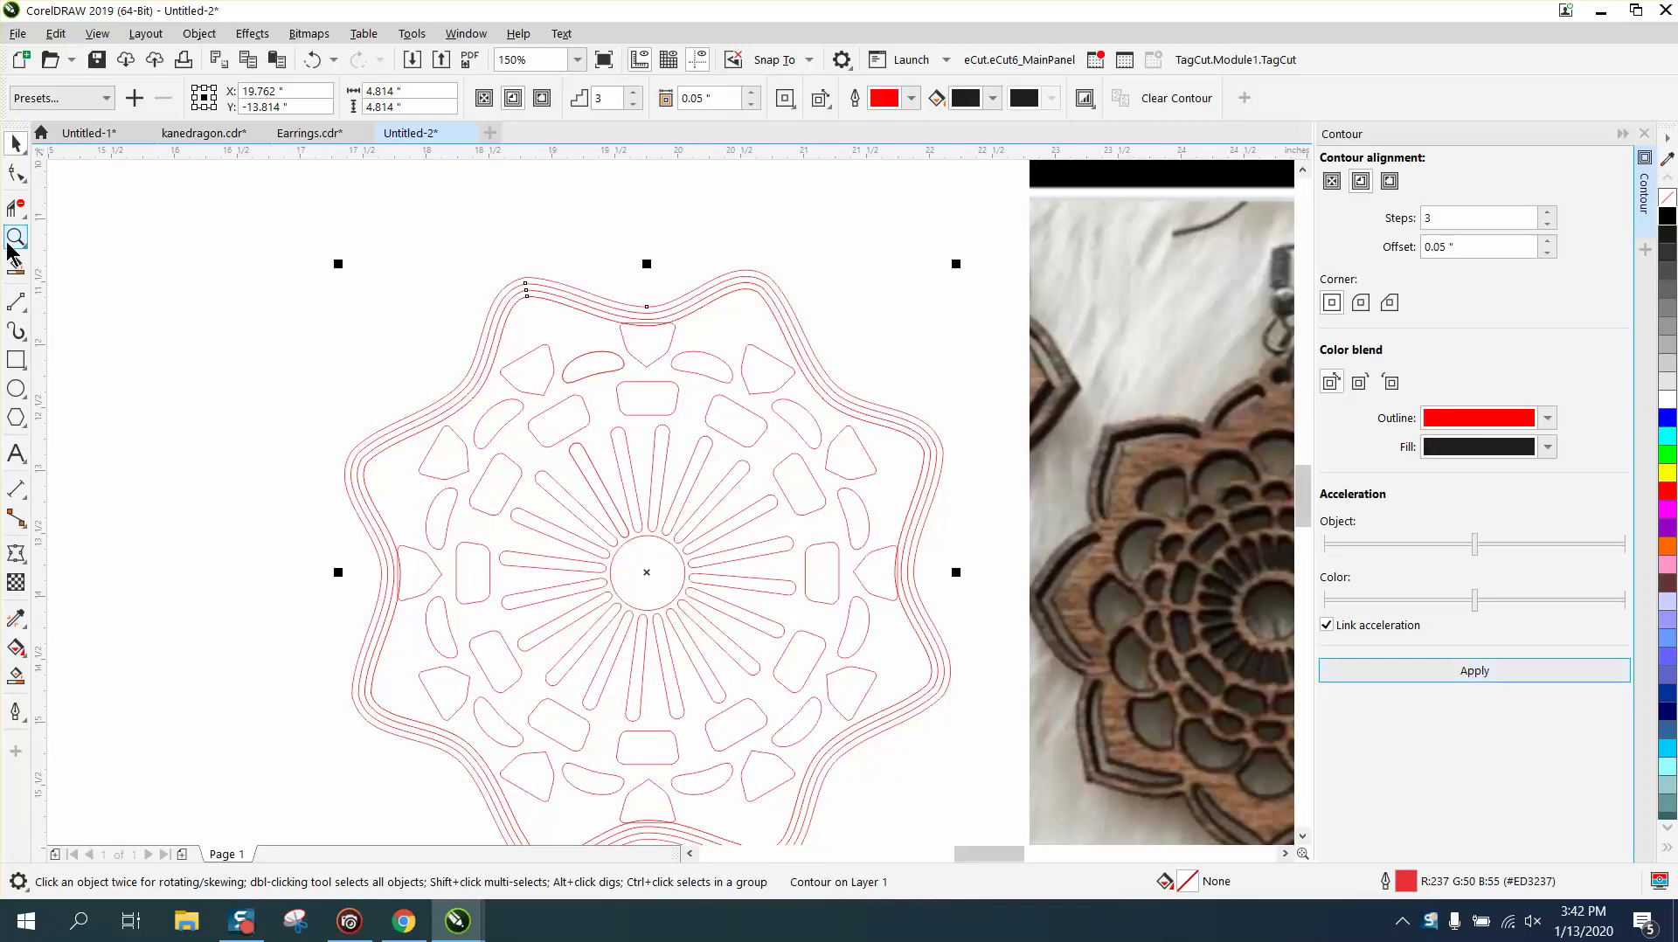
# Draw a diagonal line about 0.33" by 0.67" across the contour bands at the outline's upper-left petal.
pyautogui.click(101, 233)
pyautogui.press('z')
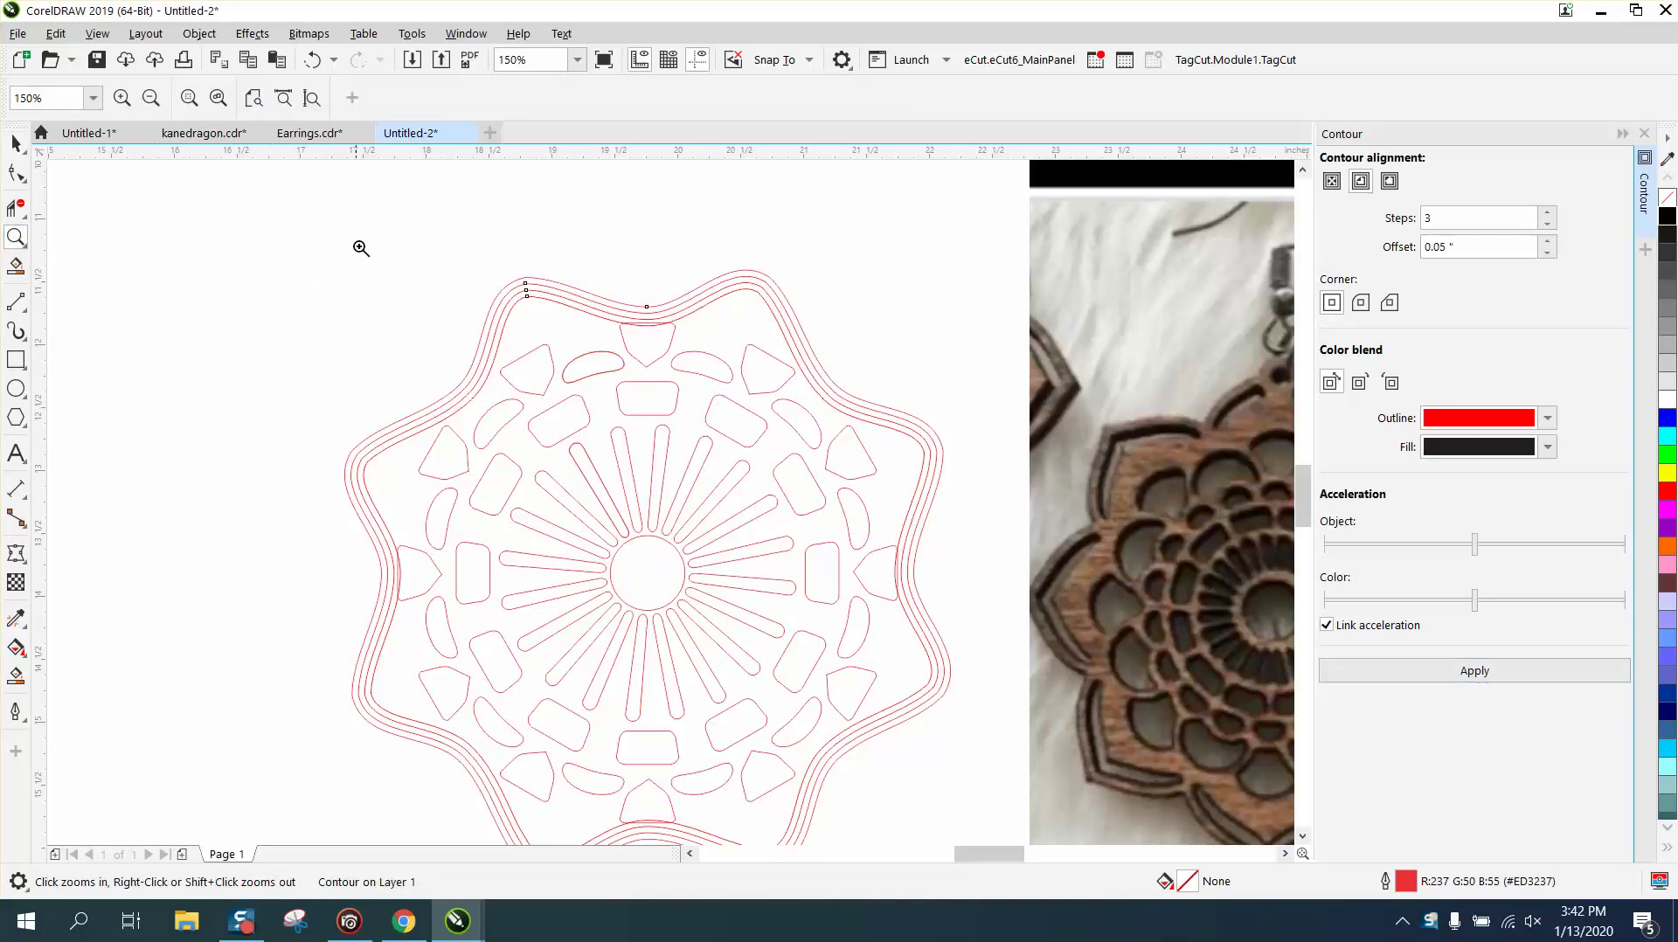
pyautogui.moveTo(355, 244); pyautogui.dragTo(803, 441)
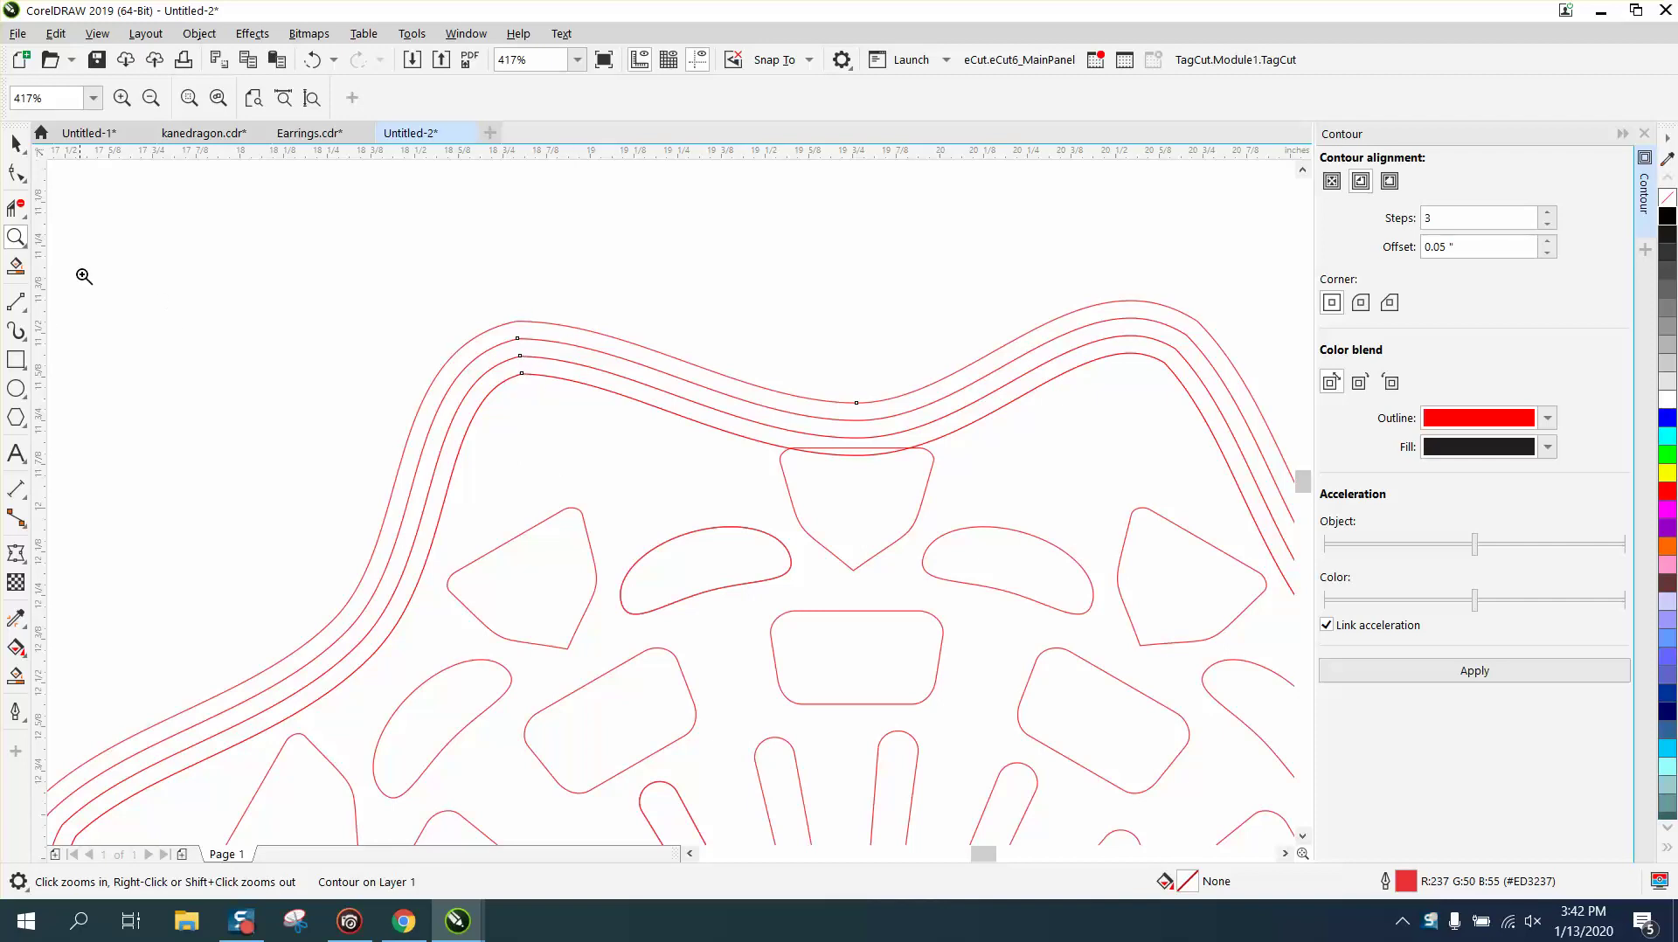
pyautogui.click(17, 302)
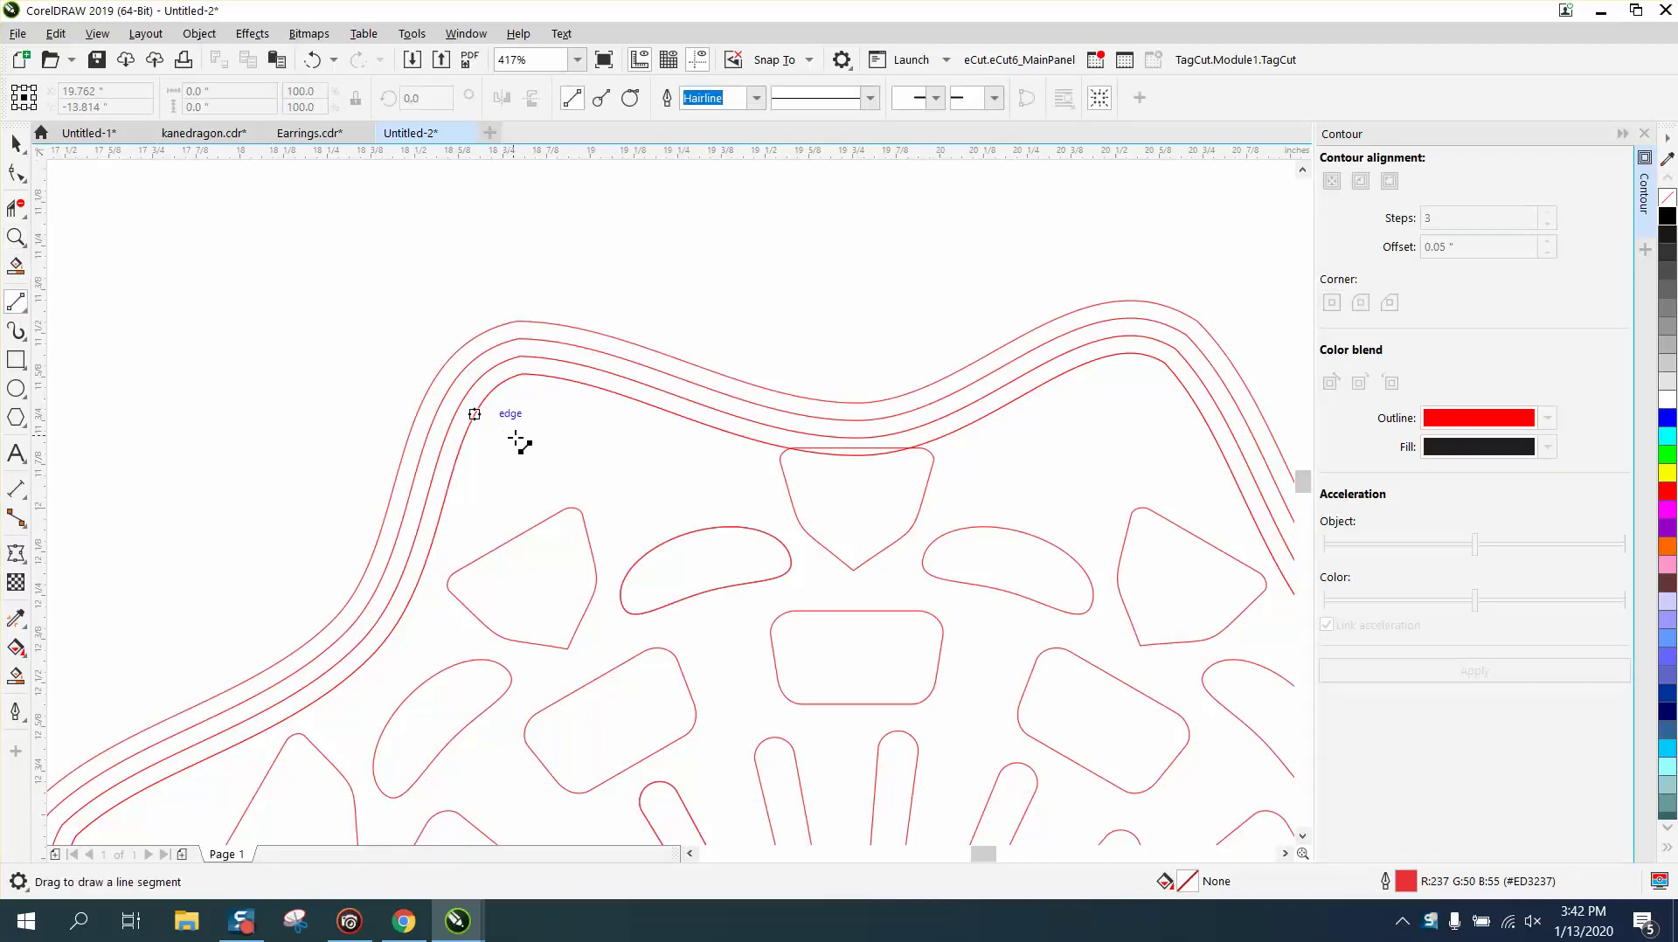
pyautogui.moveTo(546, 449); pyautogui.dragTo(438, 239)
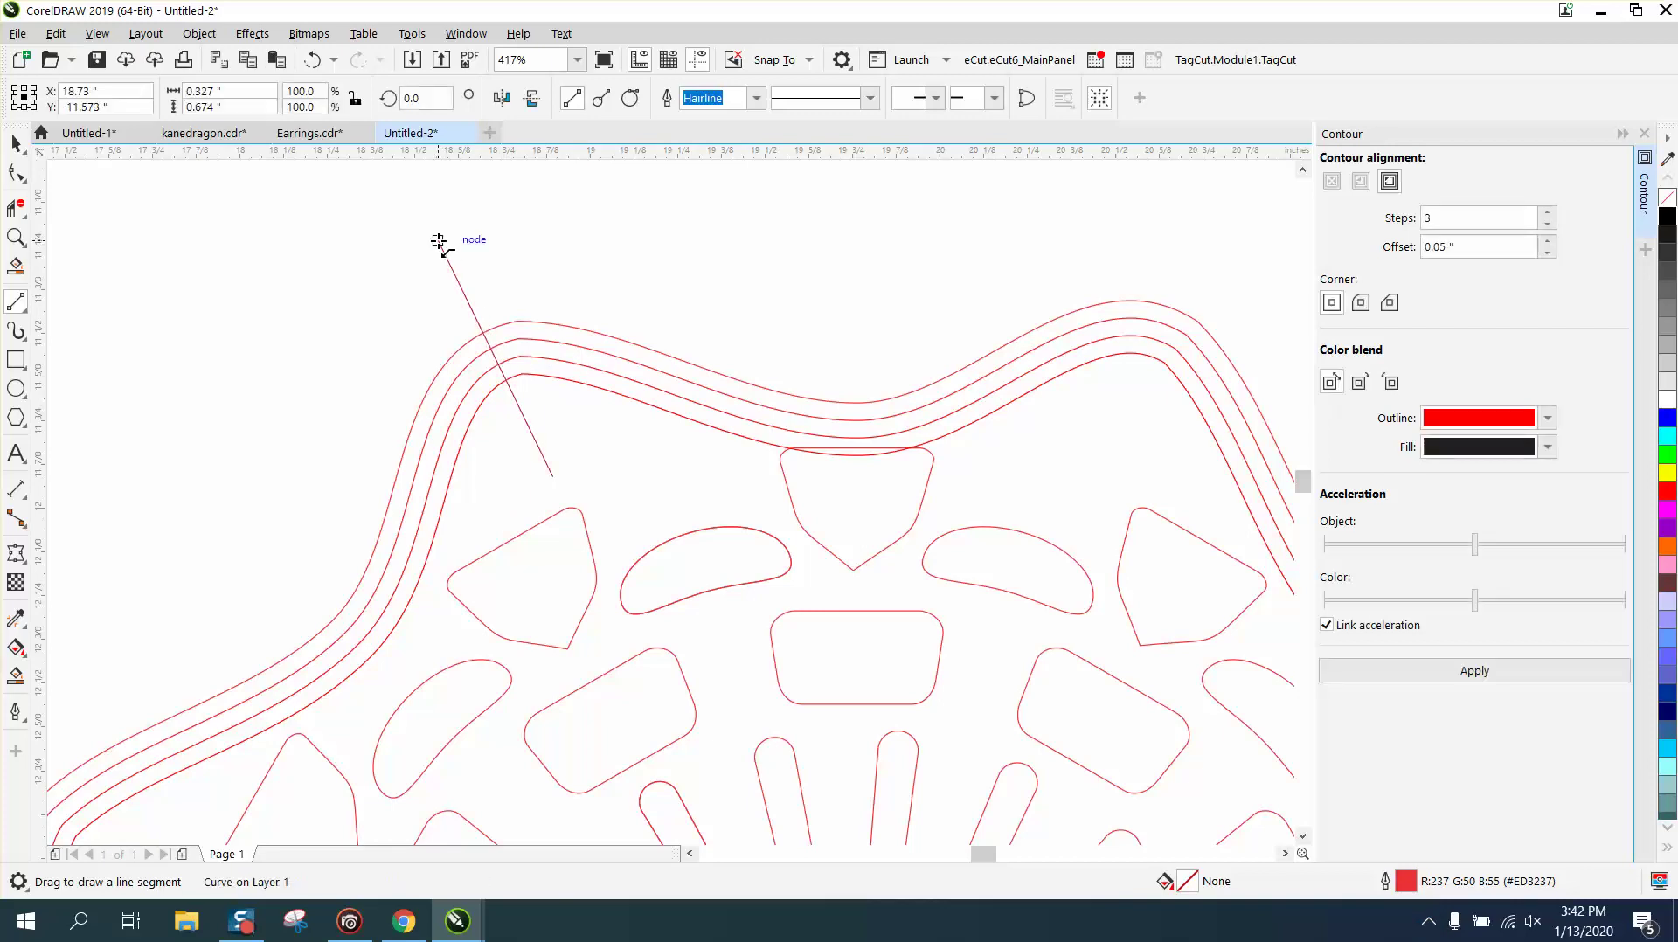
# Rotate the line 45° about its lower end and make a copy rotated -45°, bracketing the petal's tip.
pyautogui.click(16, 143)
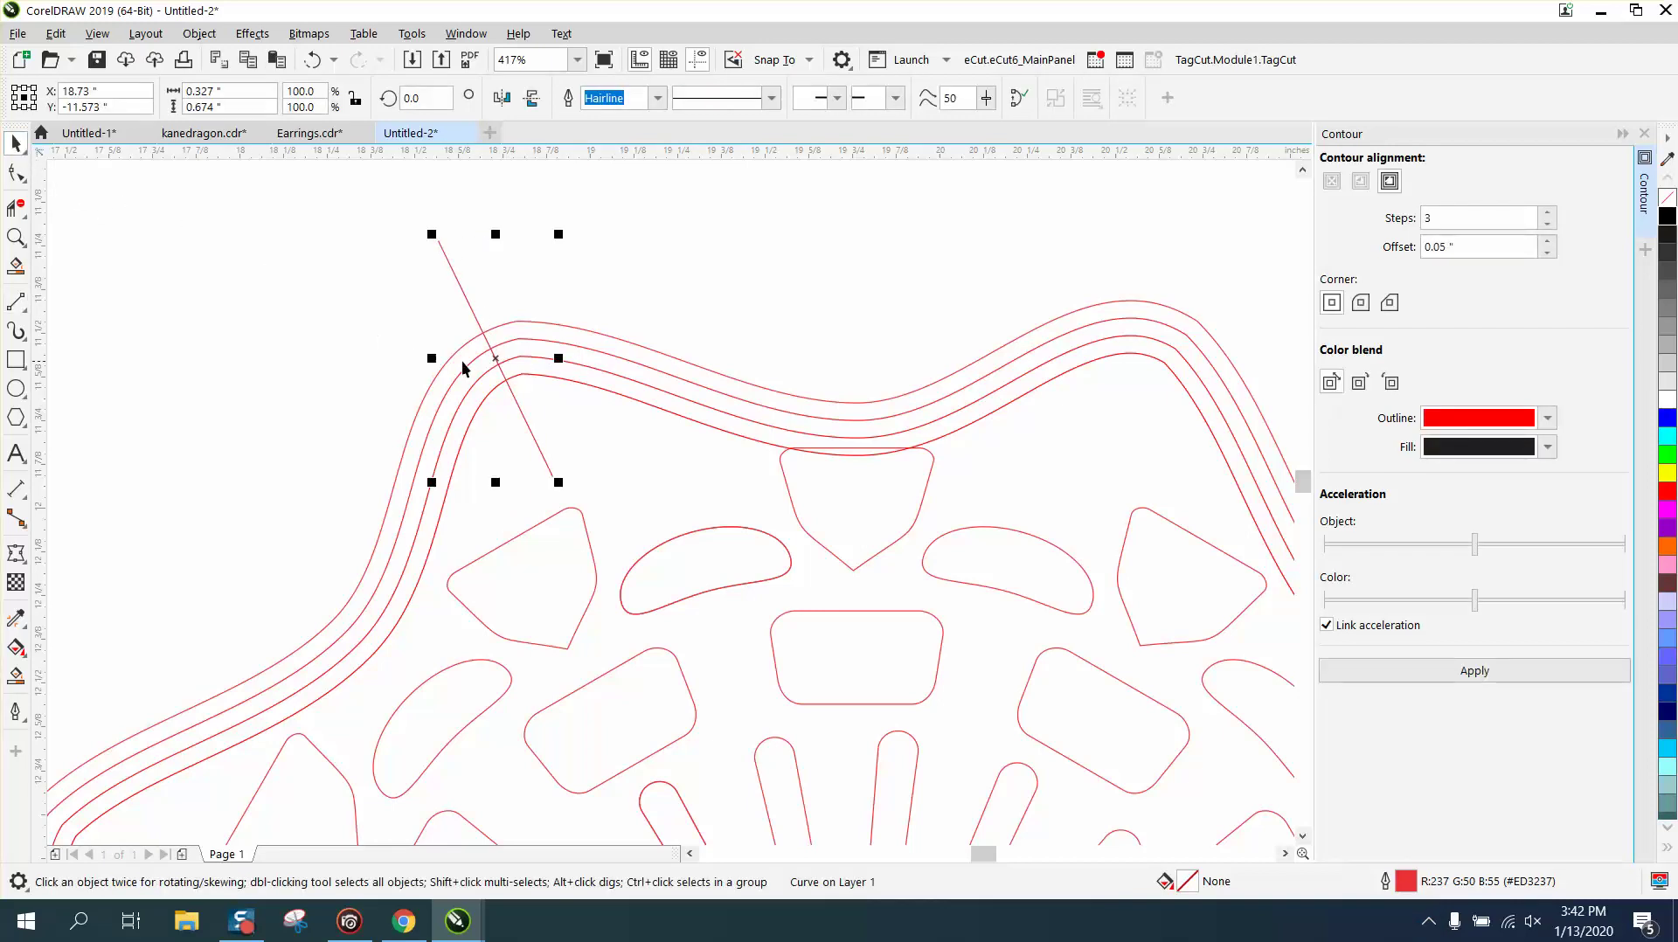
pyautogui.click(498, 358)
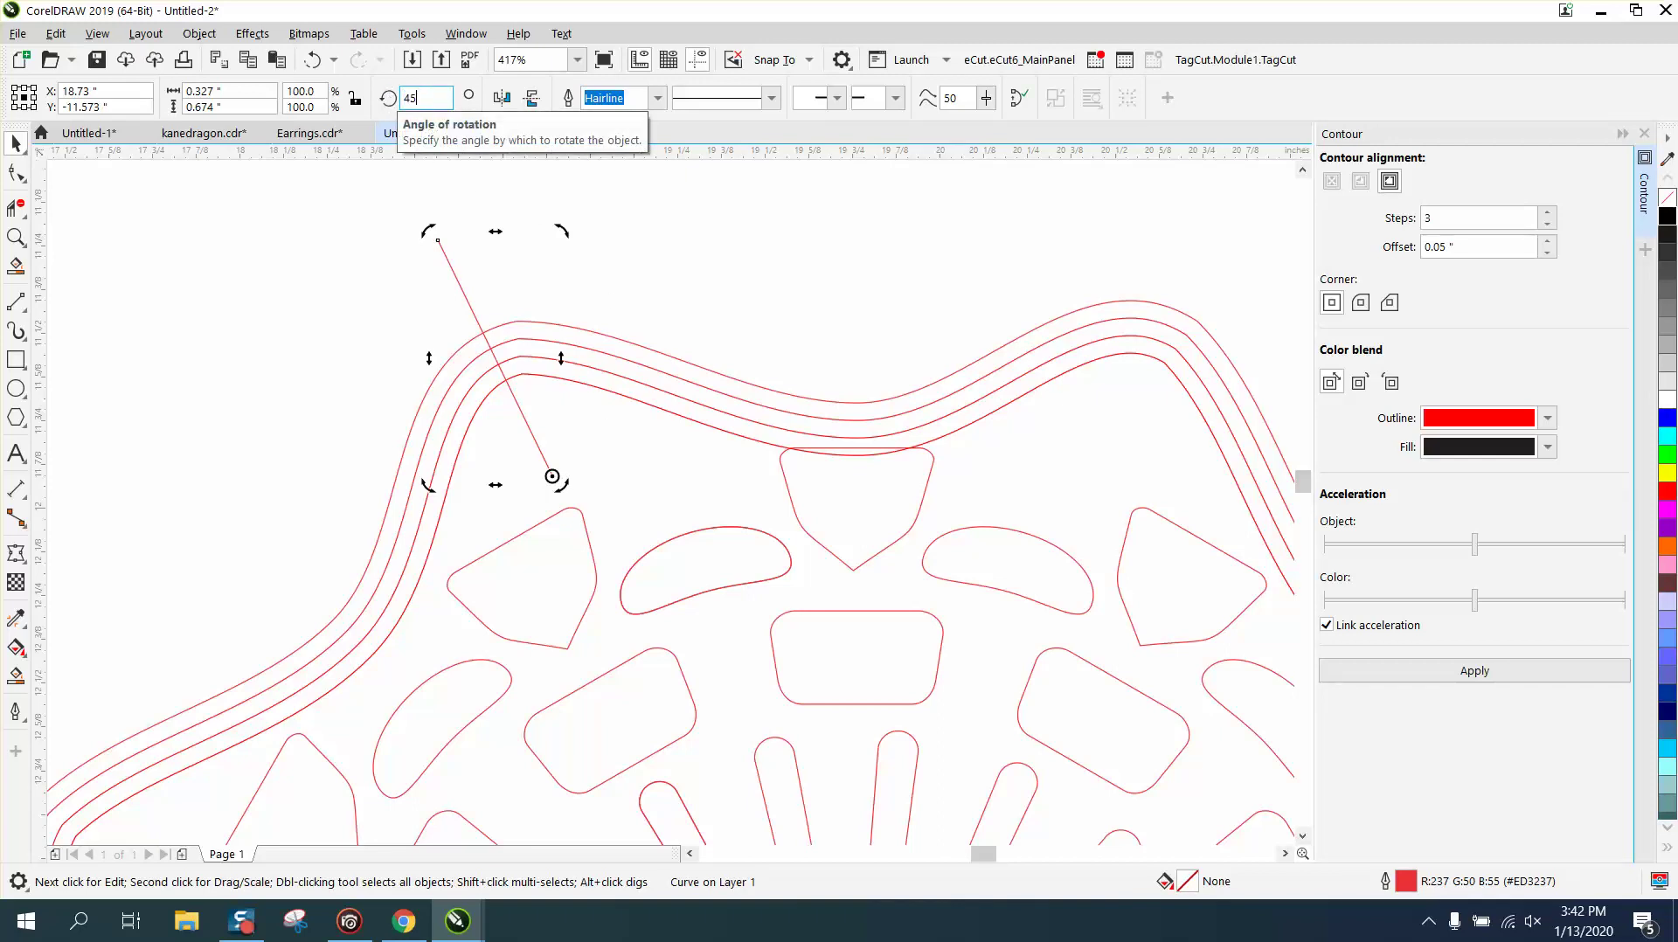
pyautogui.write('45')
pyautogui.press('Return')
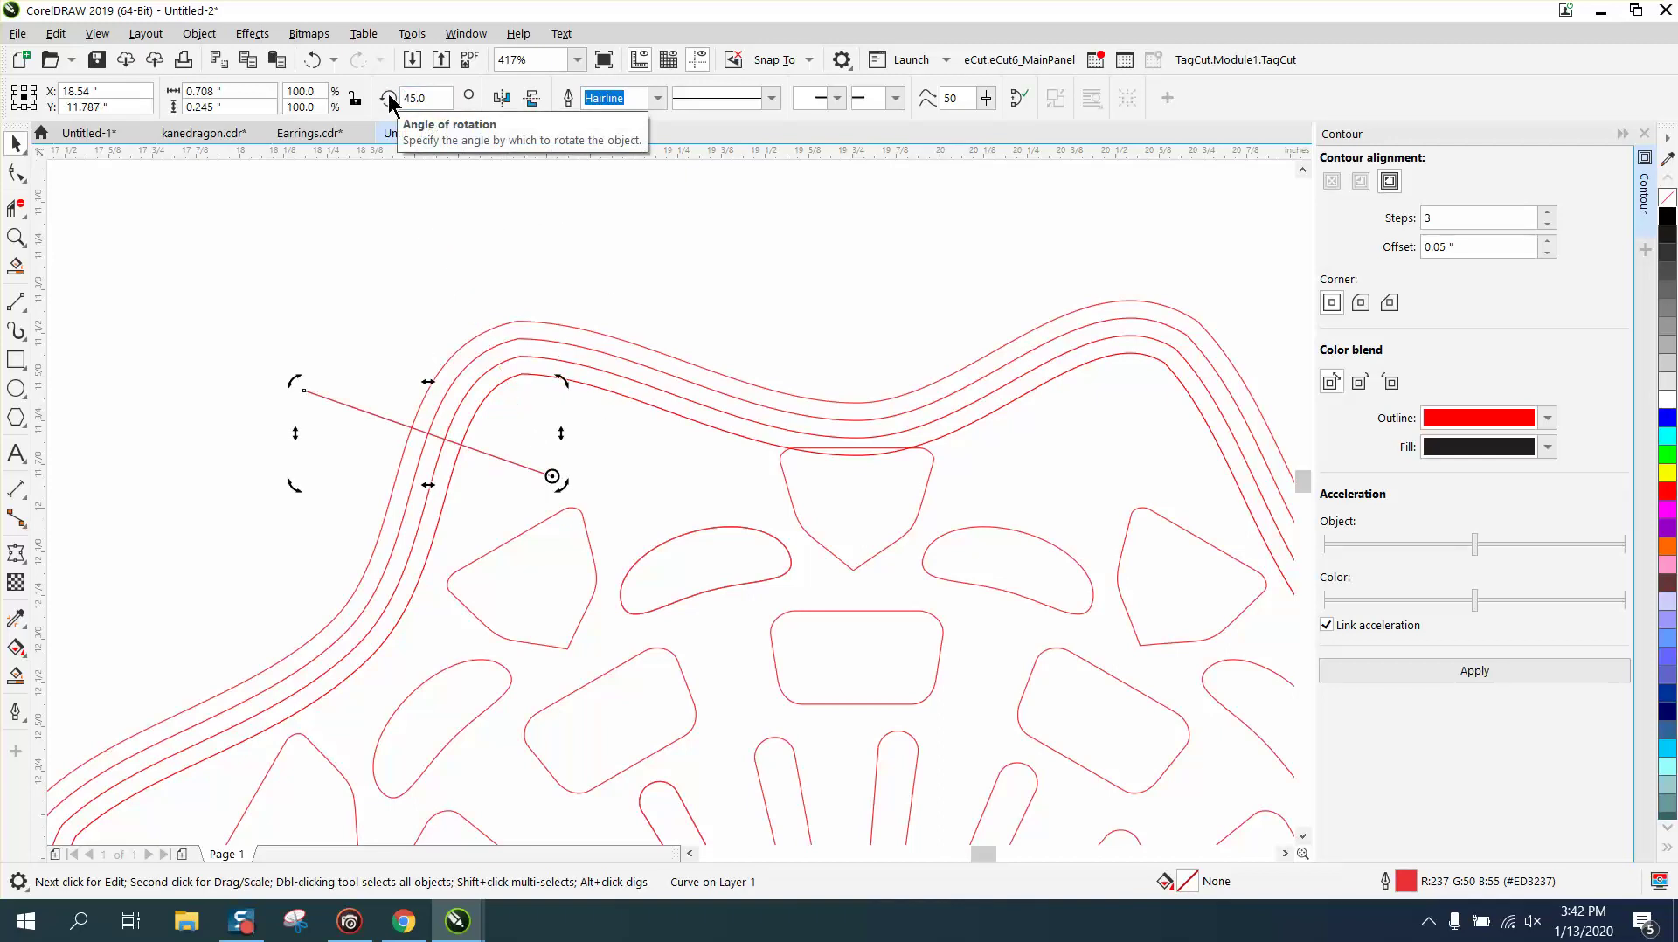
pyautogui.click(398, 99)
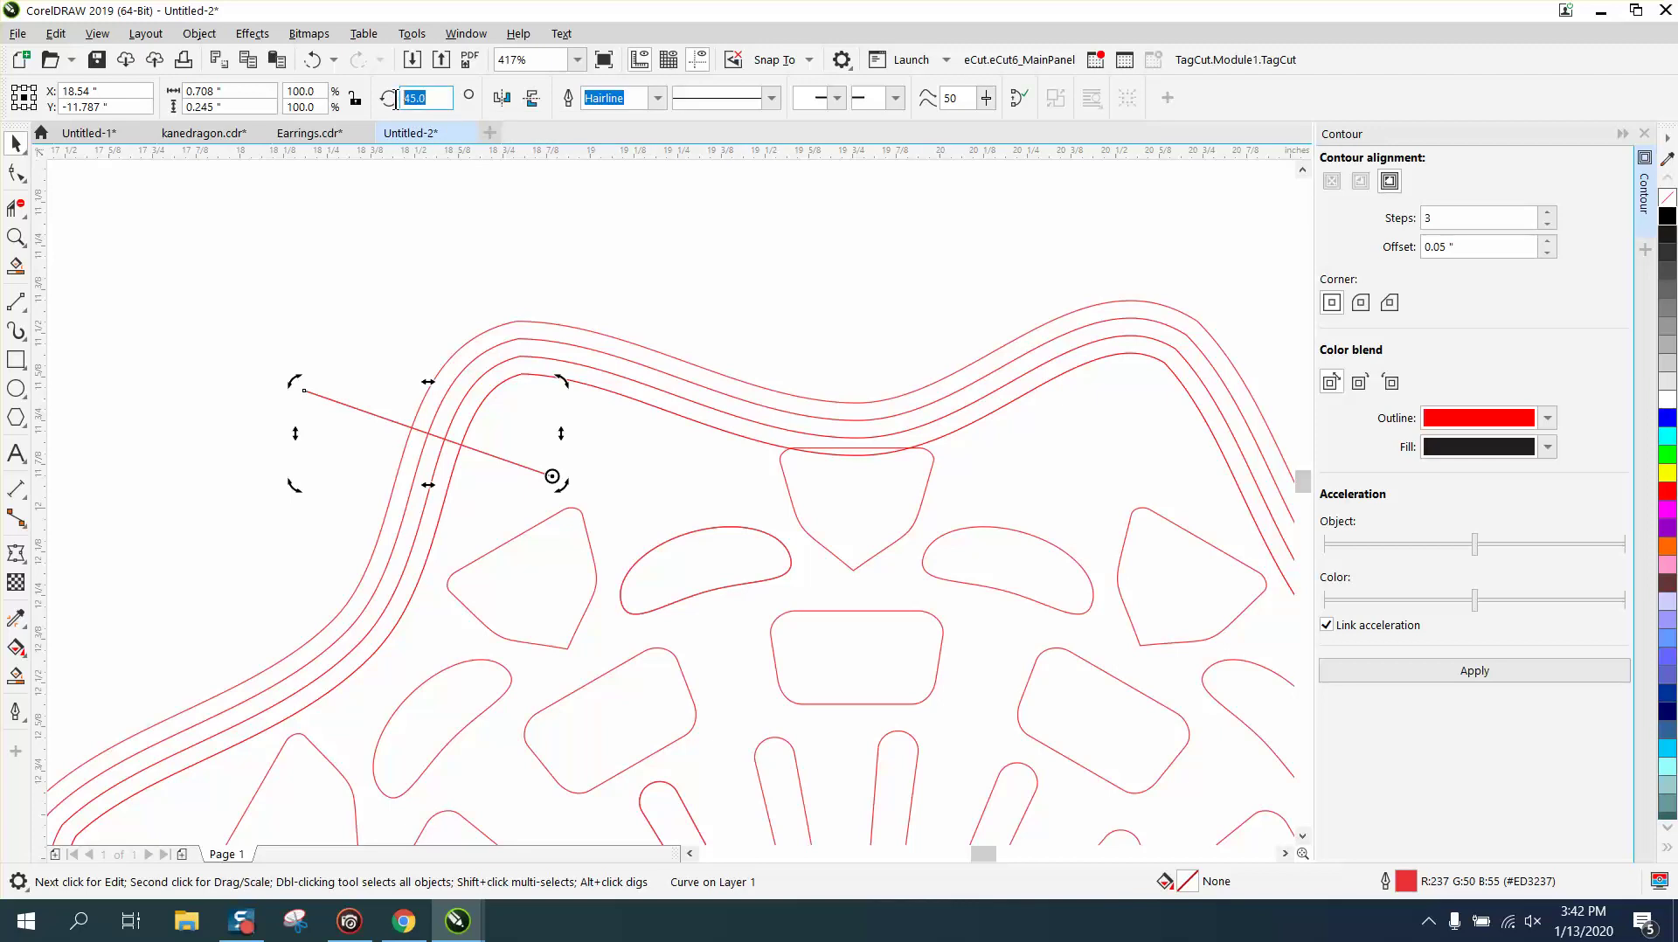
pyautogui.write('315')
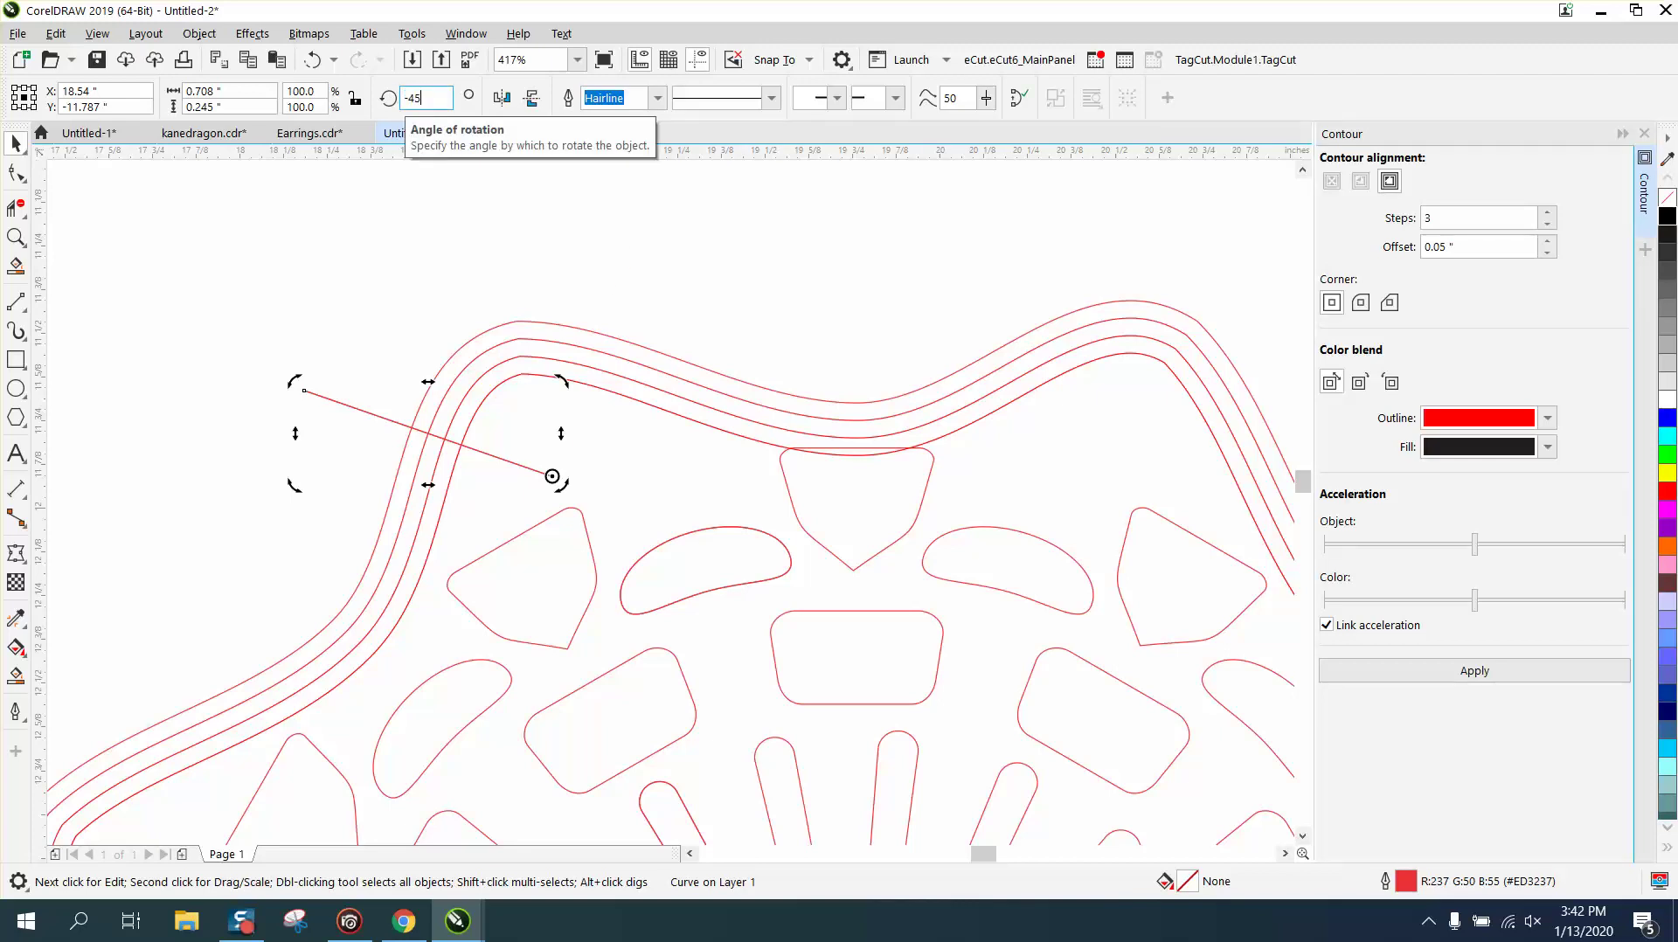
pyautogui.press('Return')
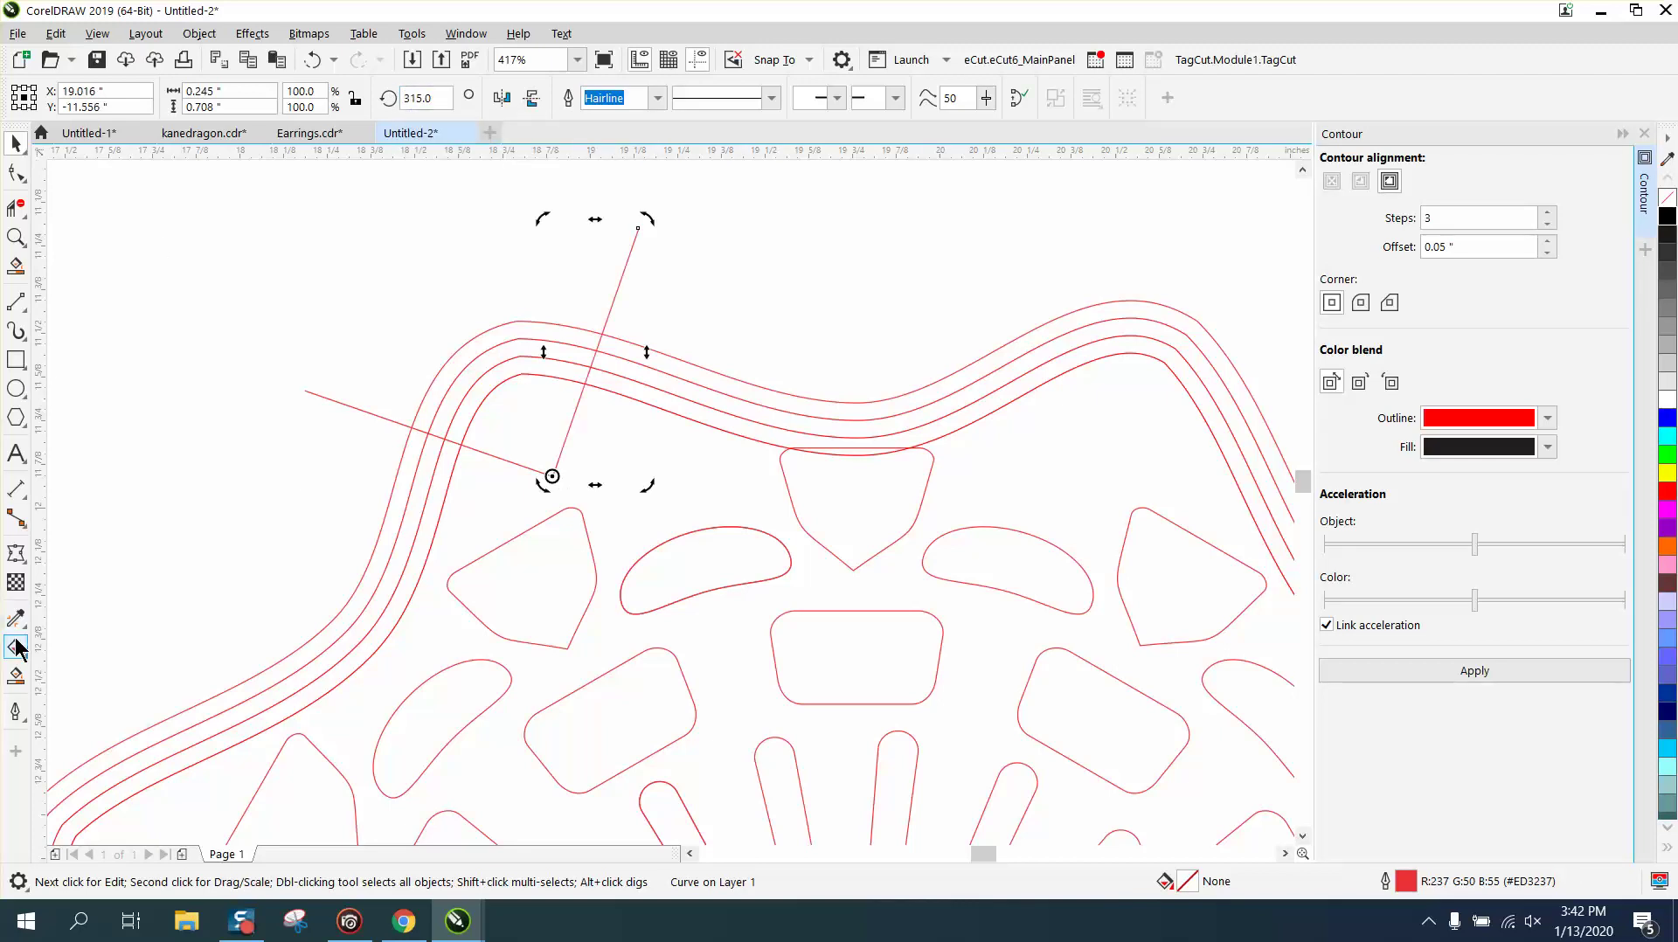
# Smart-fill the middle contour band between the two lines in black without outline, and nudge the new piece above and left of the petal.
pyautogui.click(17, 674)
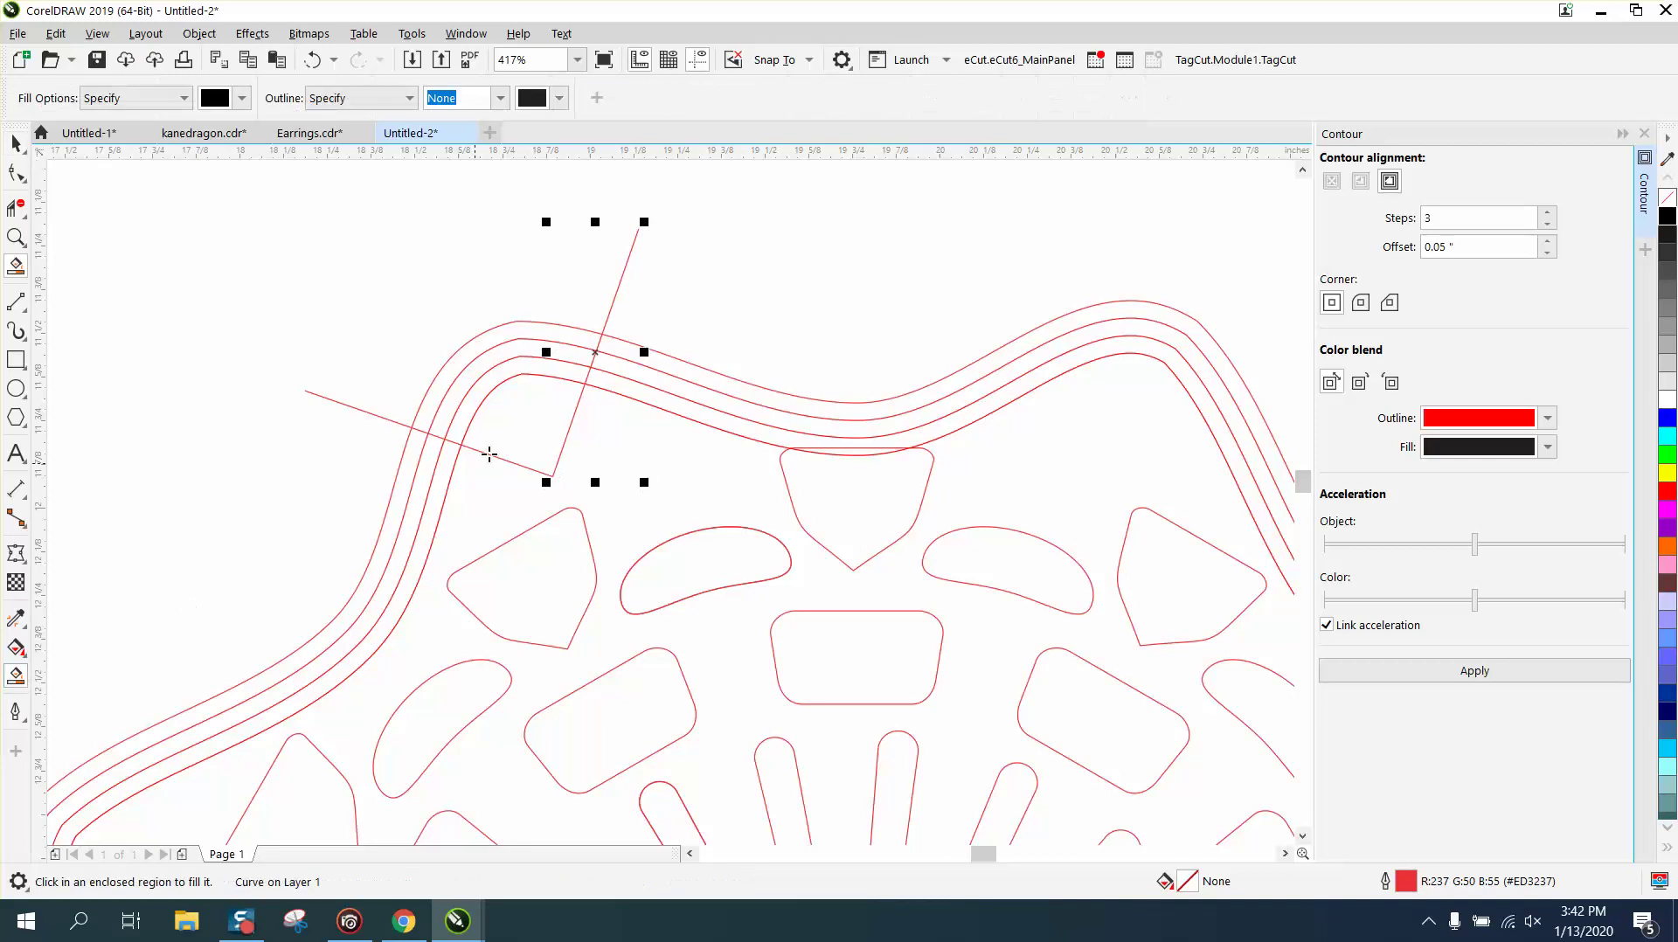
pyautogui.click(510, 354)
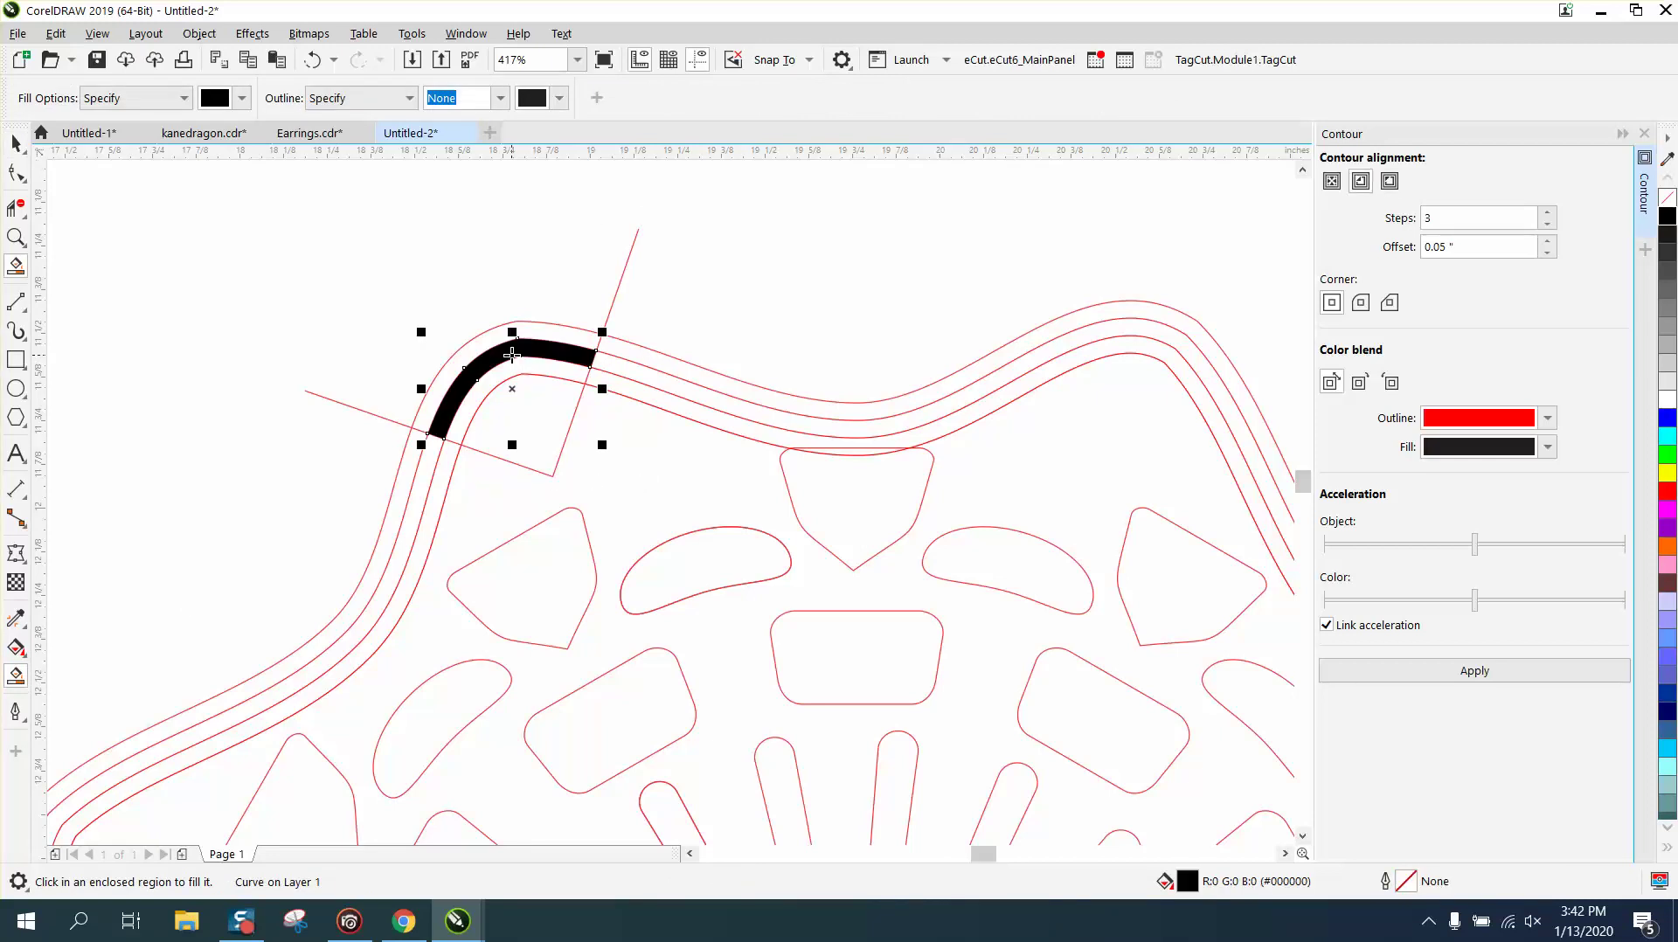
pyautogui.press('Up')
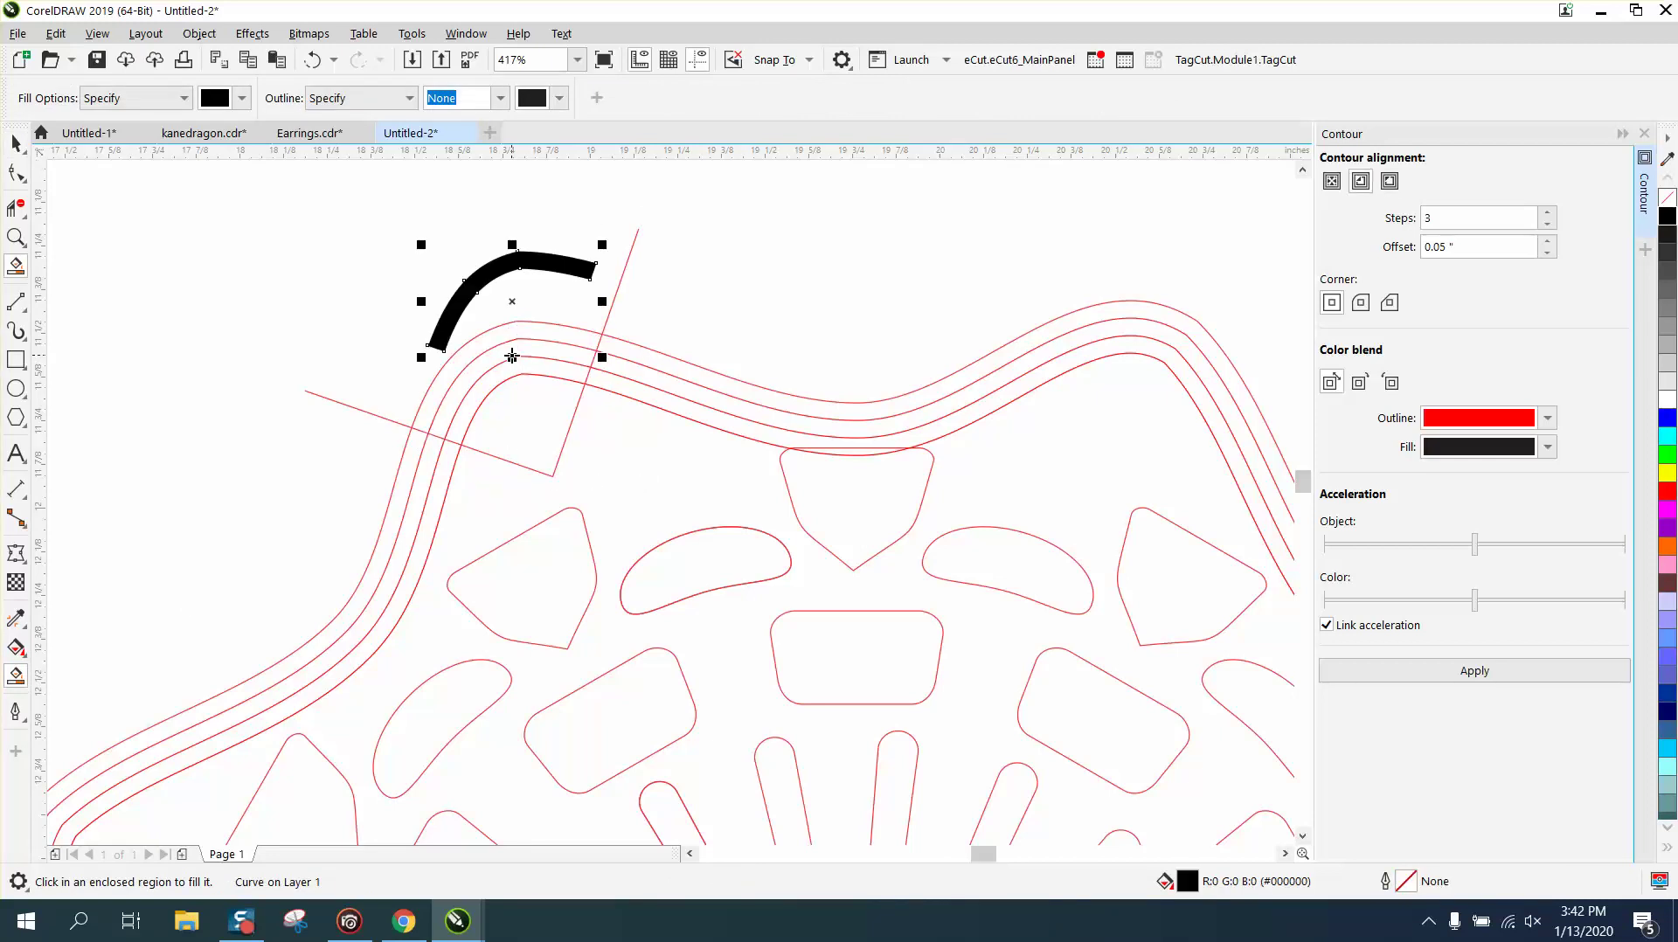
pyautogui.press('Left')
pyautogui.press('Up')
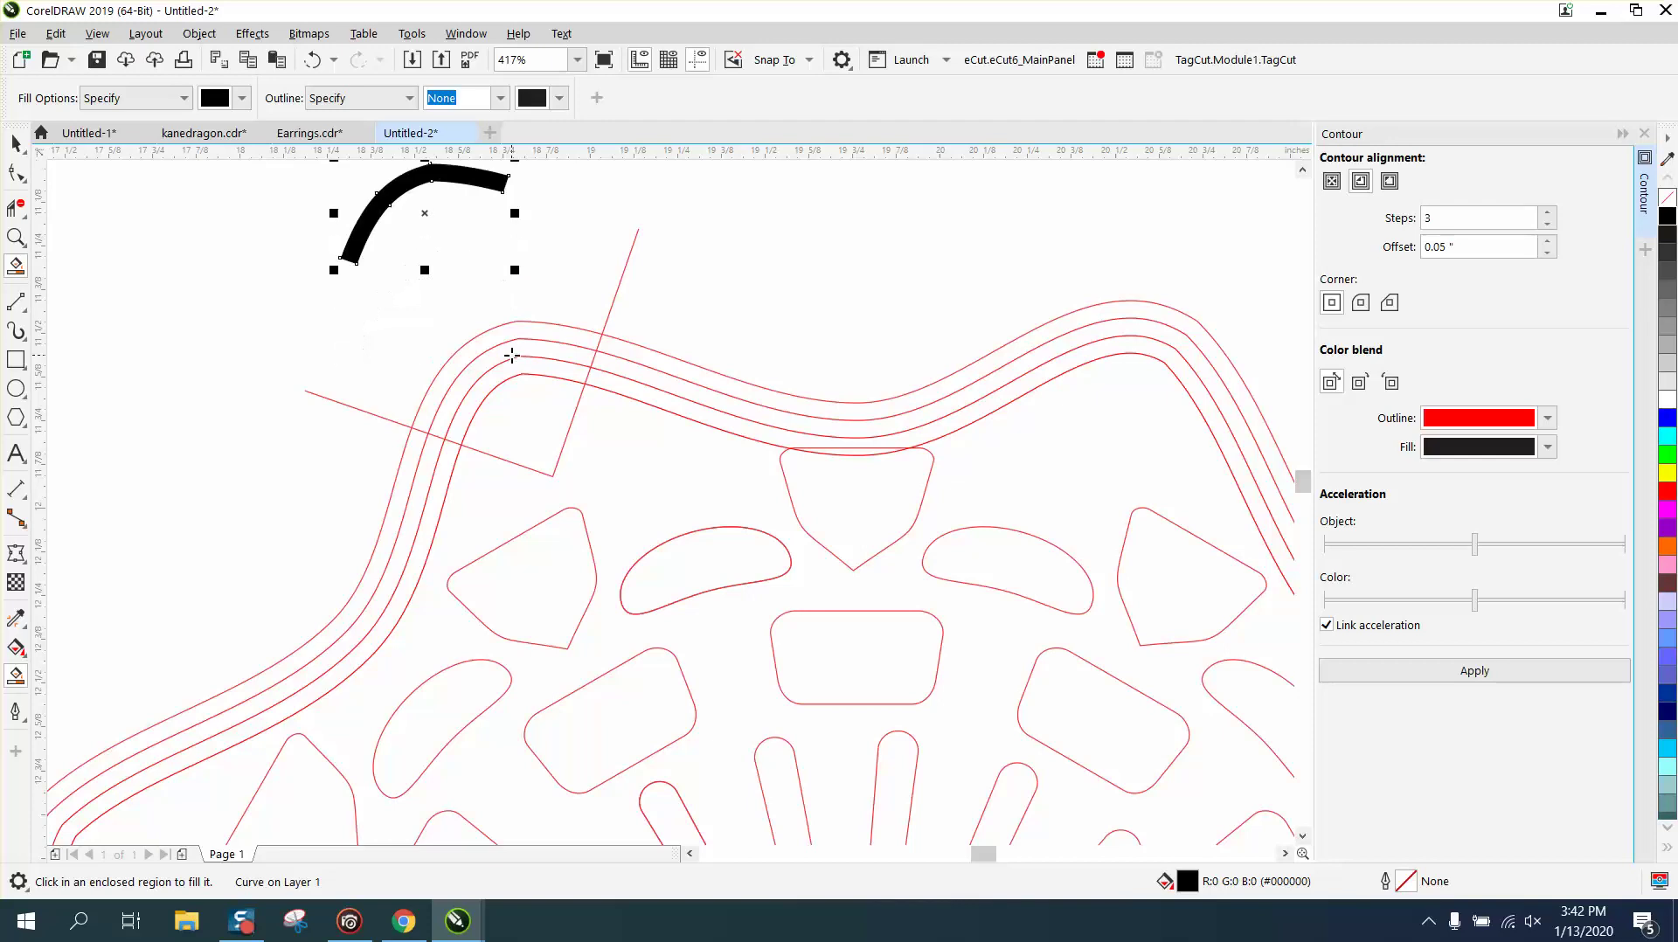
# Delete the two slanted cutting lines crossing the upper-left petal.
pyautogui.press('space')
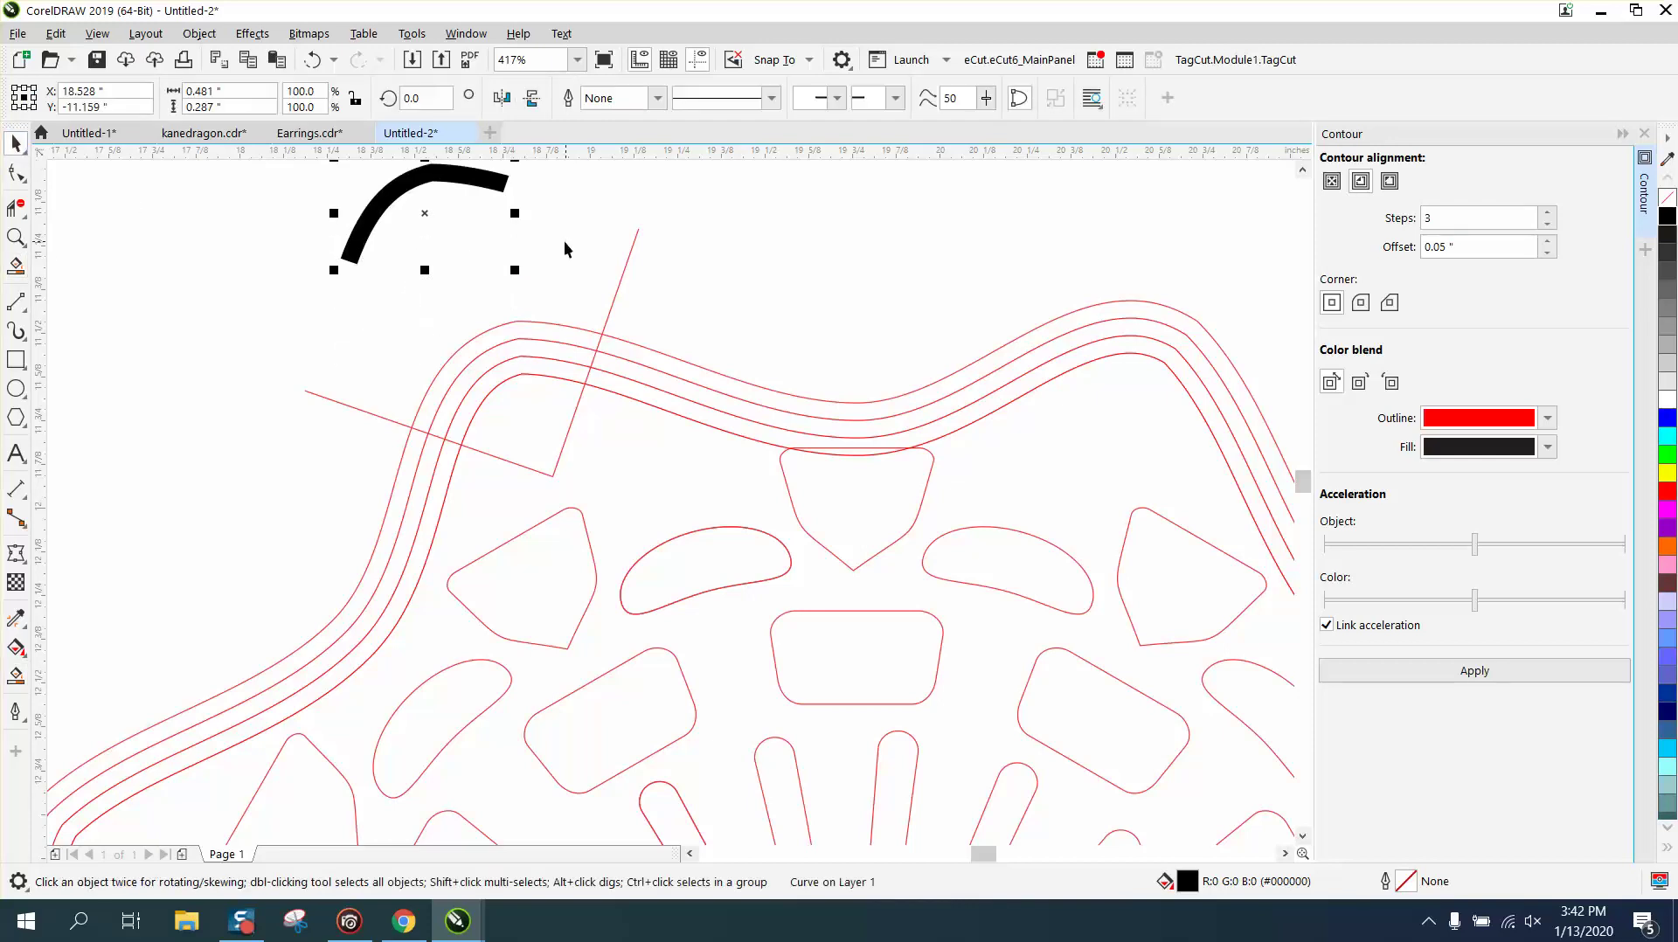
pyautogui.click(619, 286)
pyautogui.press('Delete')
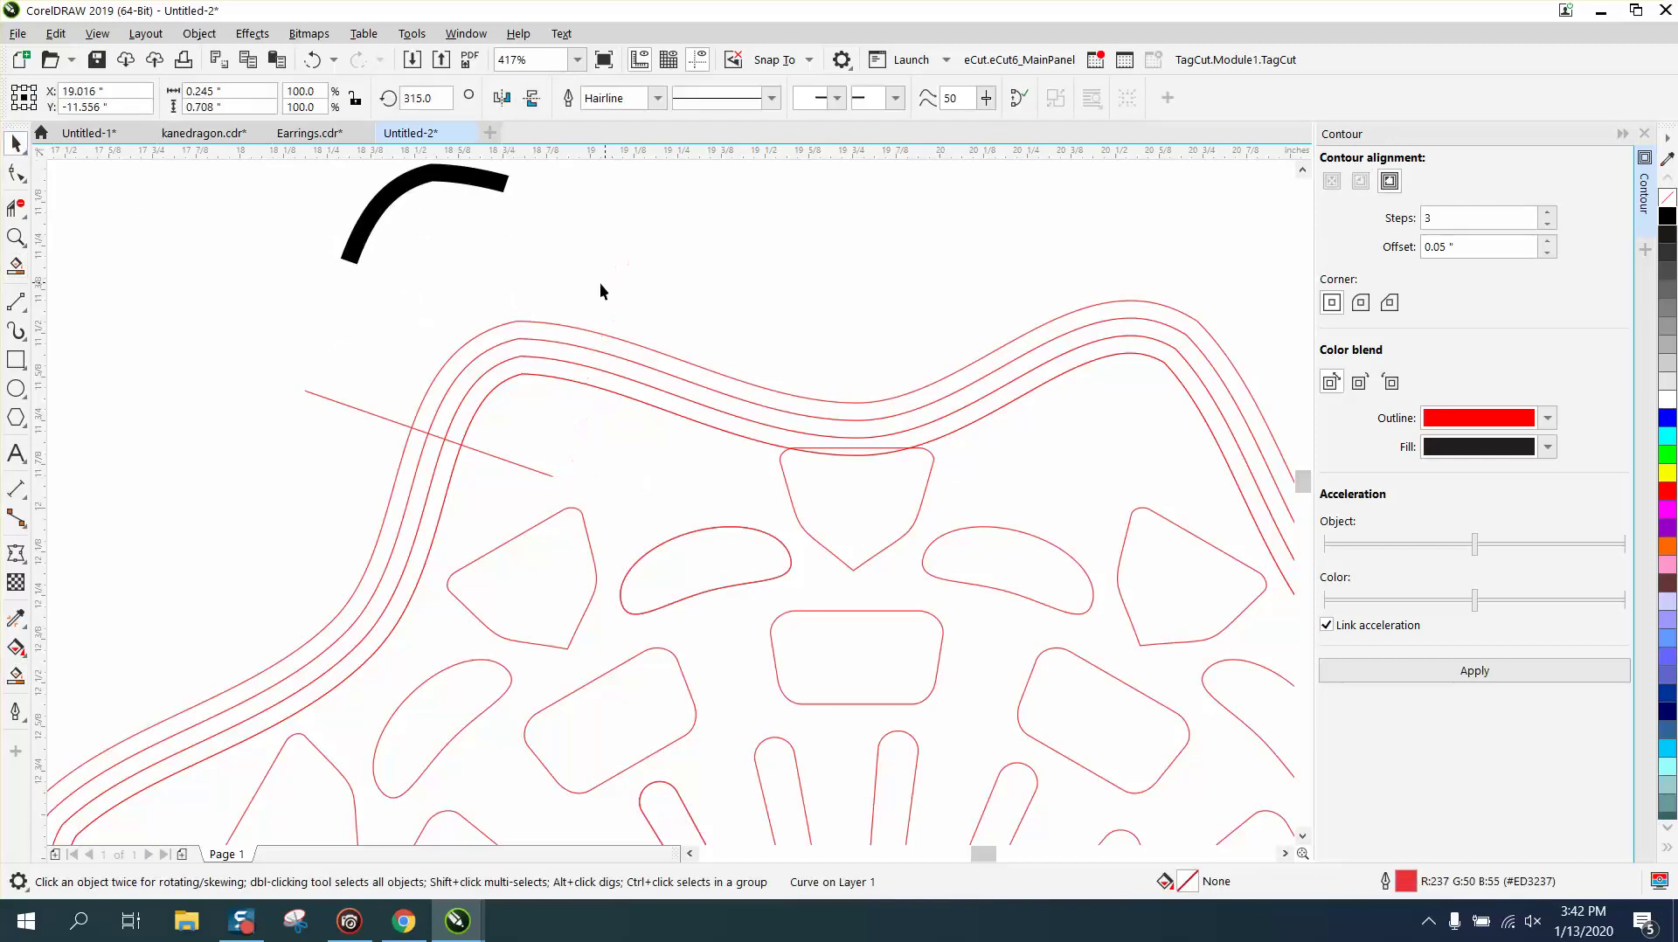
pyautogui.click(406, 432)
pyautogui.press('Delete')
# Break the contour apart from the outer outline and delete the group of three inner contour lines.
pyautogui.click(470, 419)
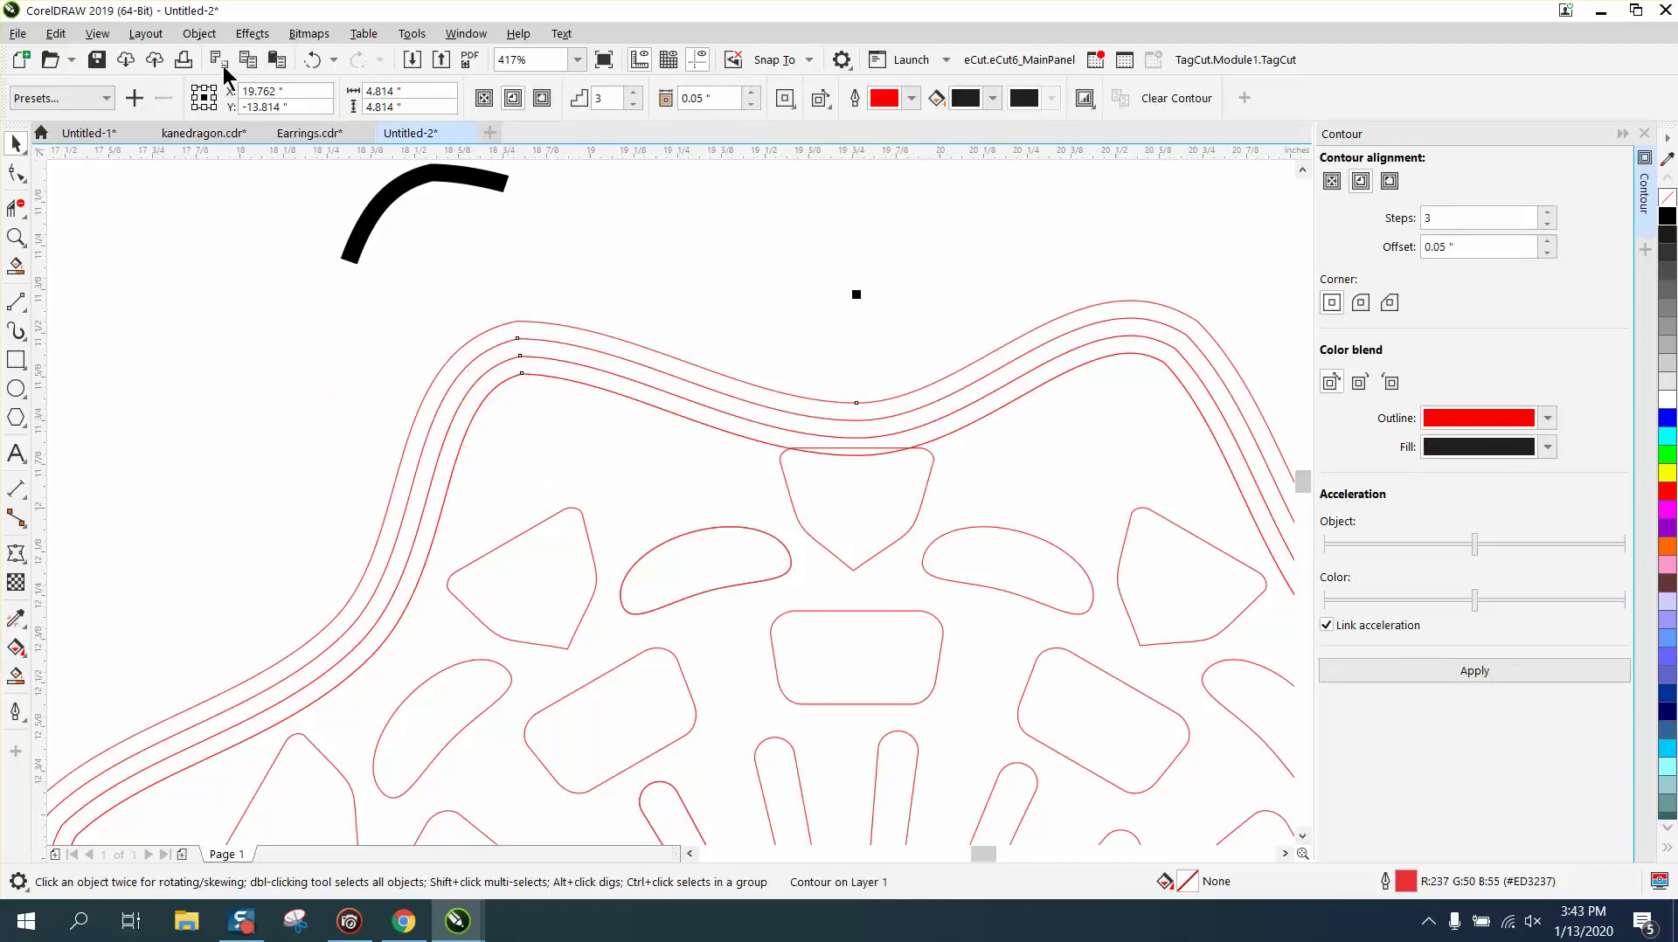
pyautogui.click(199, 33)
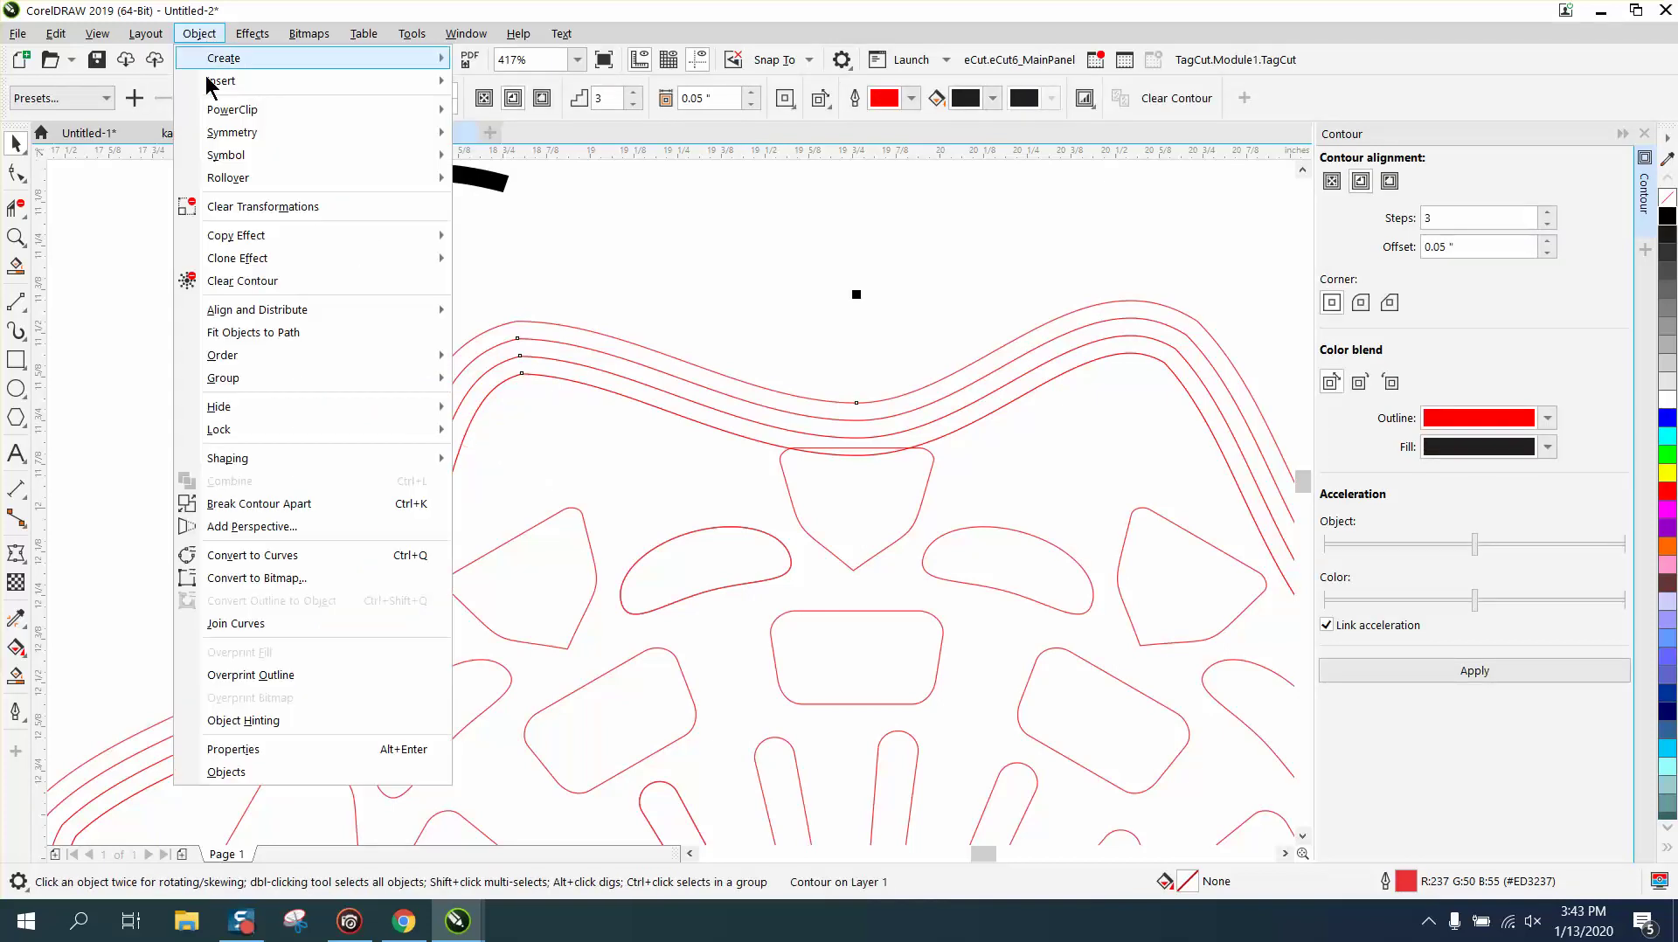
pyautogui.click(293, 505)
pyautogui.click(481, 407)
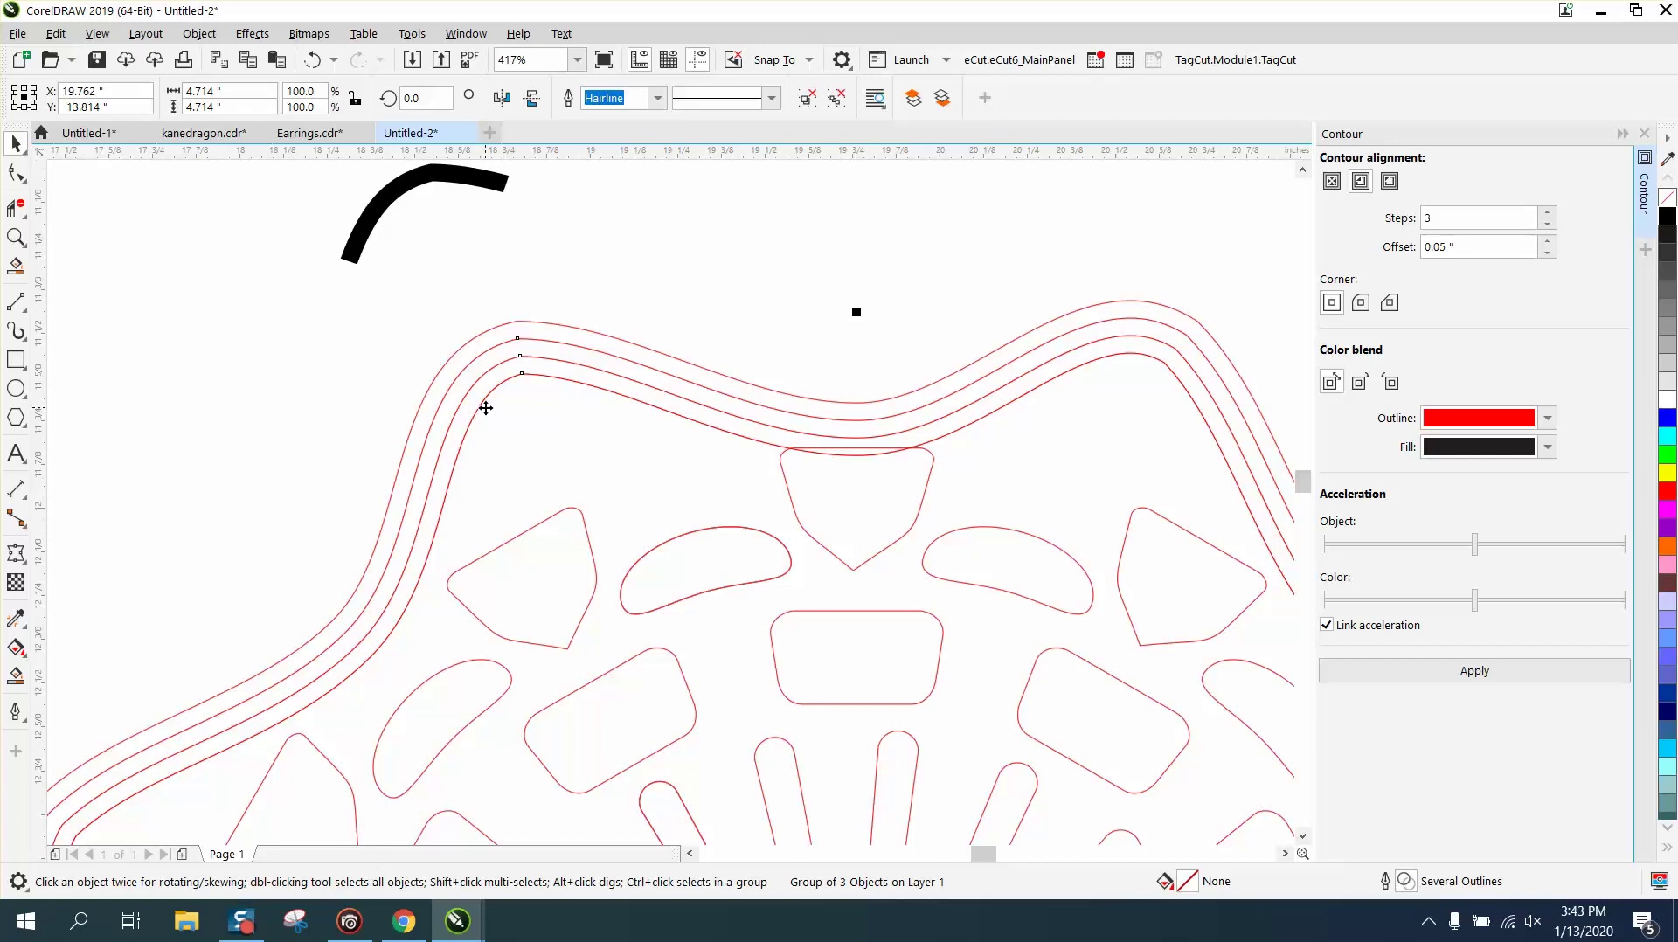
pyautogui.press('Delete')
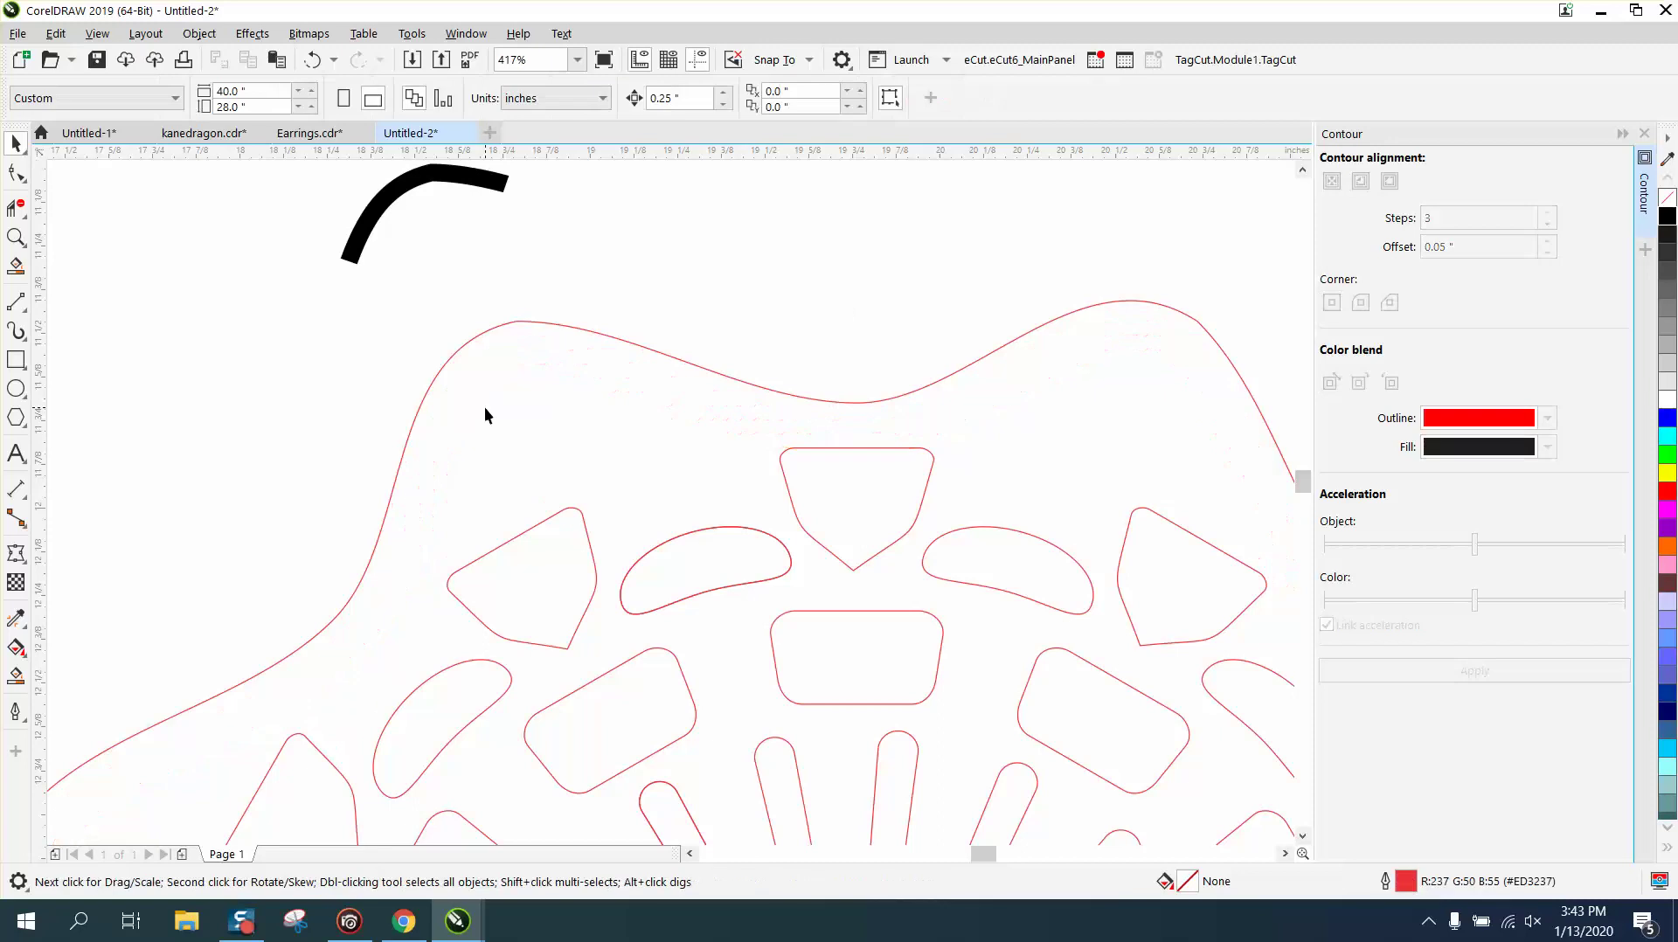
# Give the black curved strip no fill and a red hairline outline, and collapse the contour settings.
pyautogui.click(464, 183)
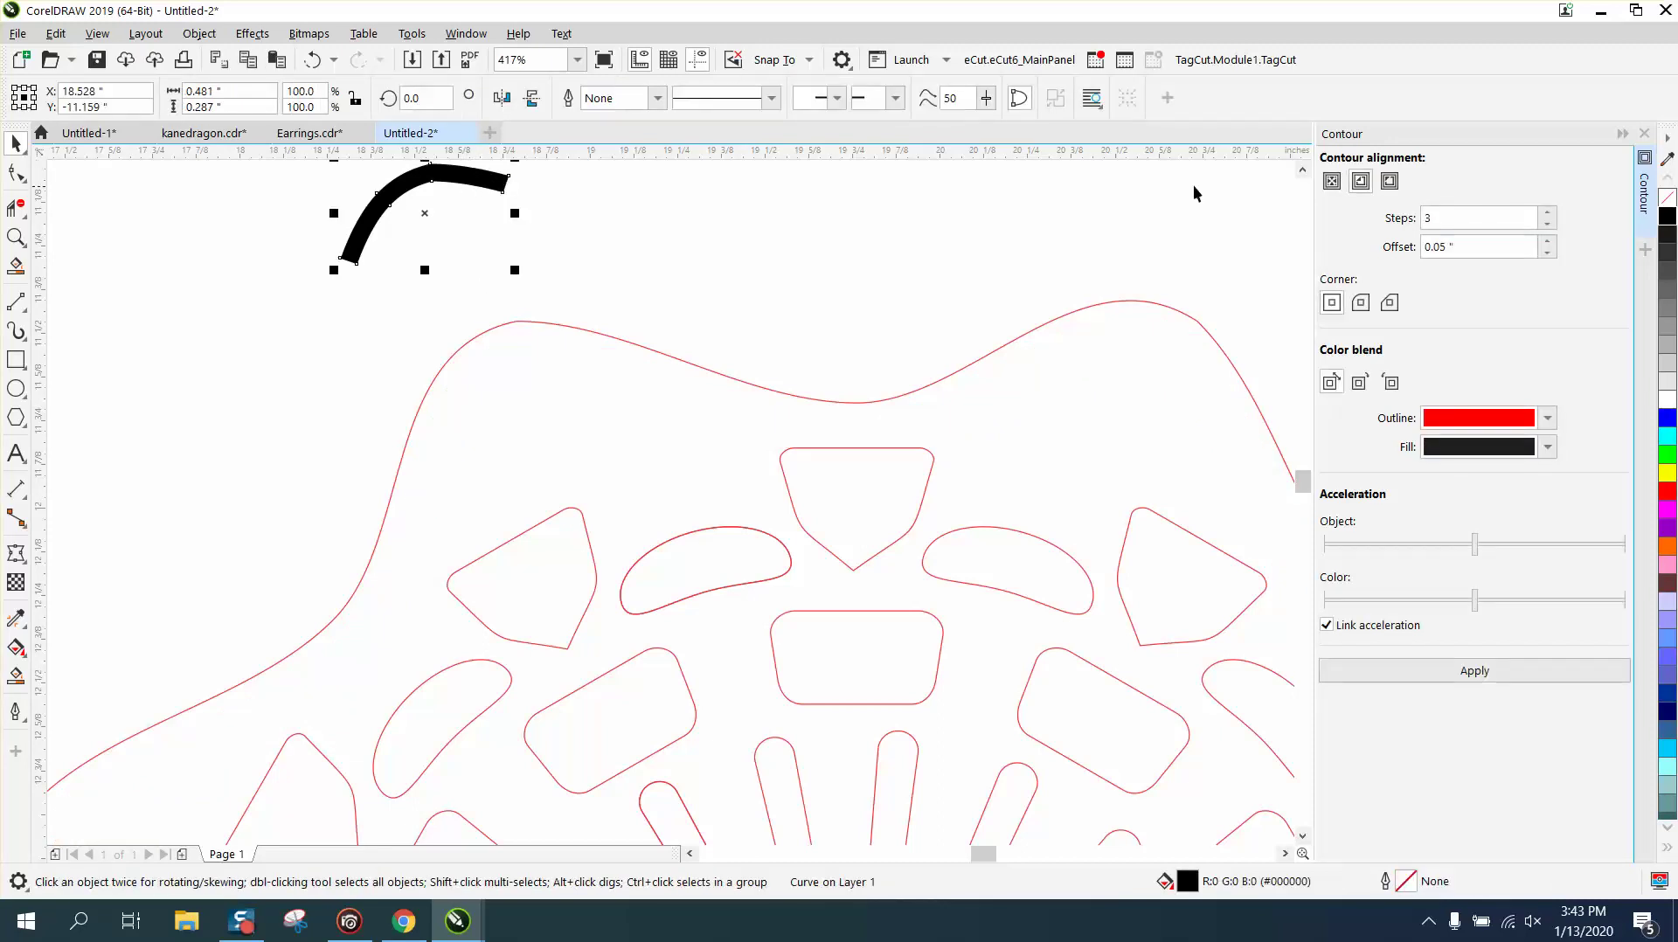
pyautogui.rightClick(1667, 210)
pyautogui.rightClick(1667, 491)
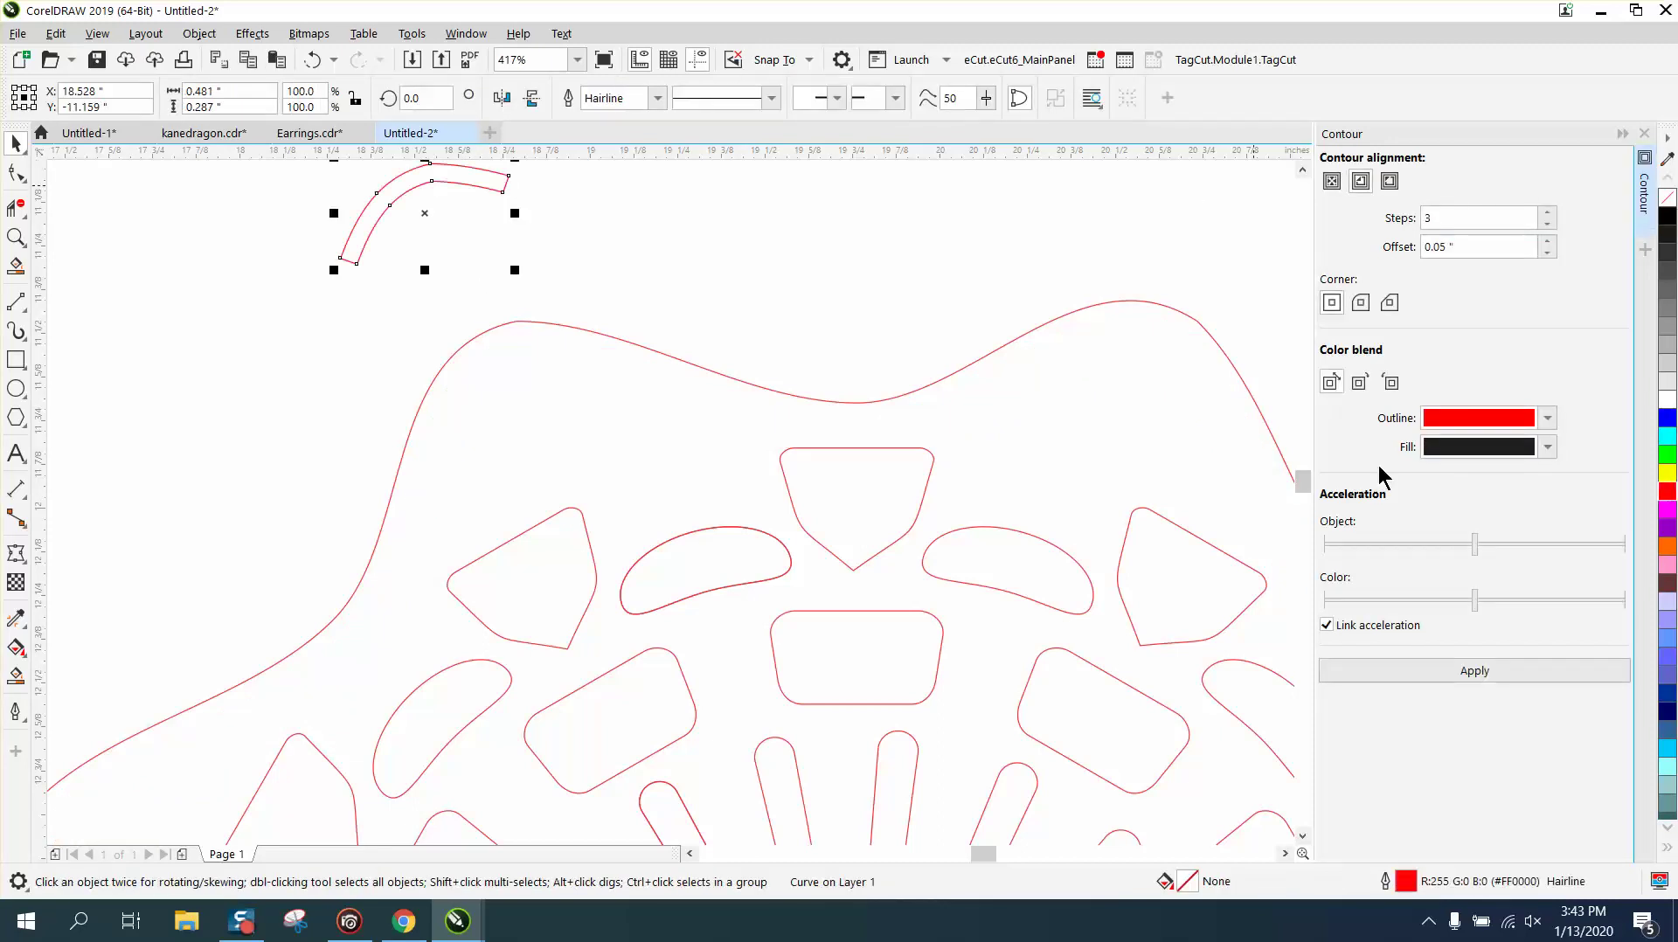
pyautogui.click(1622, 133)
# Select the two nodes at the right end of the curved strip and convert the end segment to a curve.
pyautogui.scroll(-3, 337, 276)
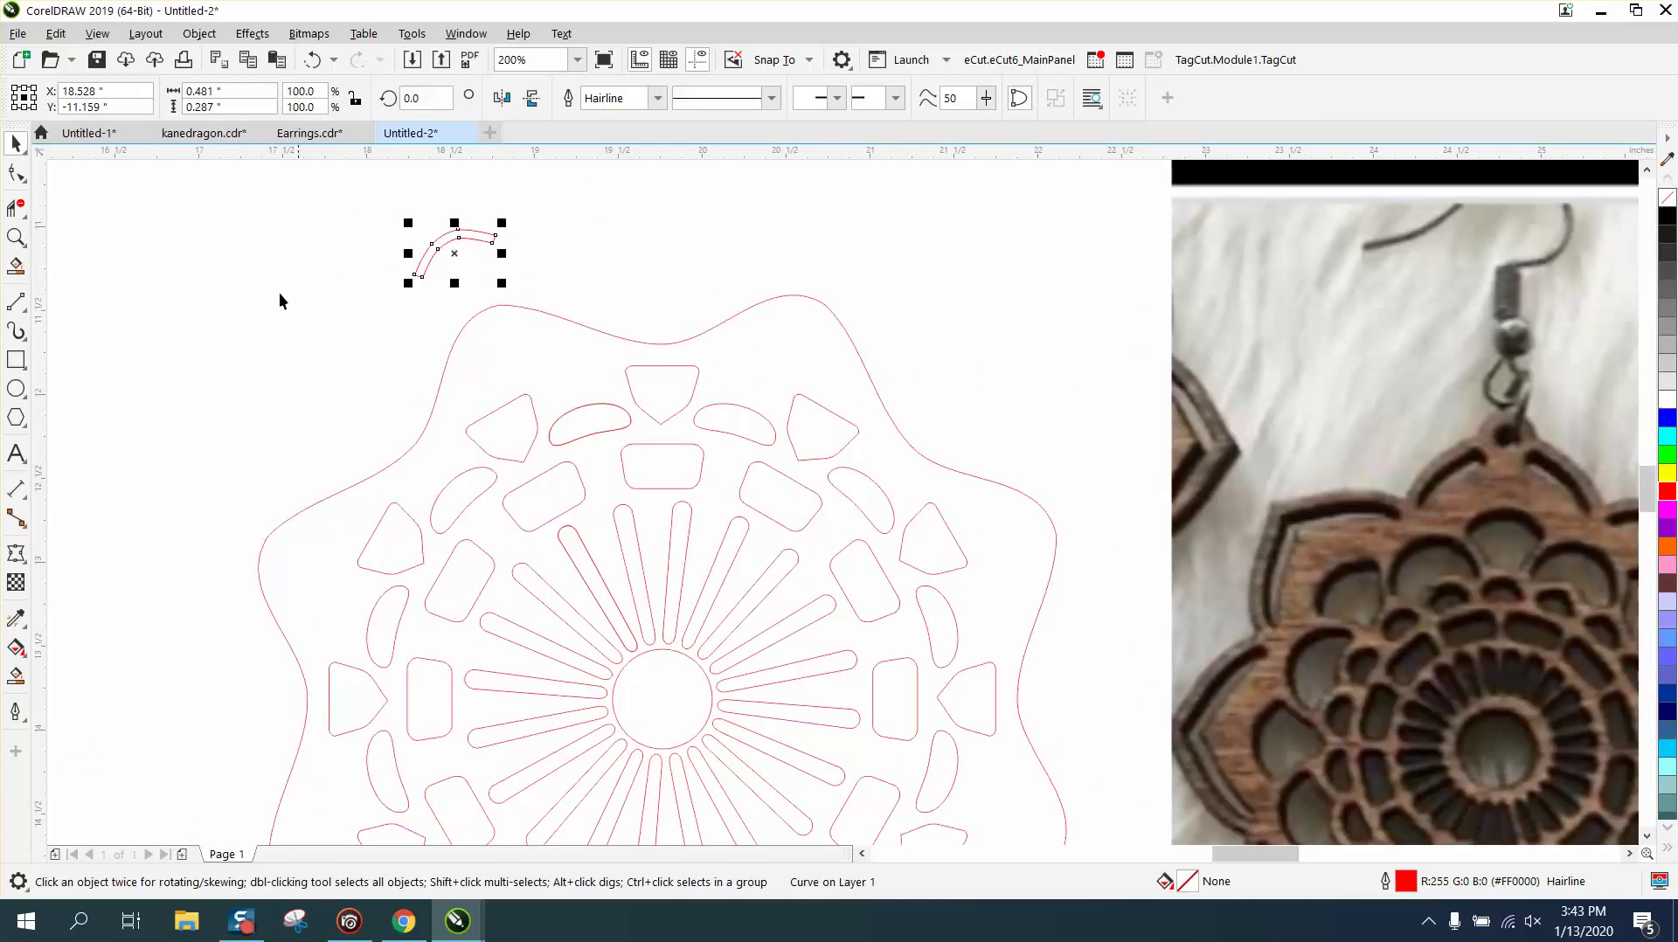
pyautogui.click(15, 236)
pyautogui.moveTo(391, 197); pyautogui.dragTo(617, 352)
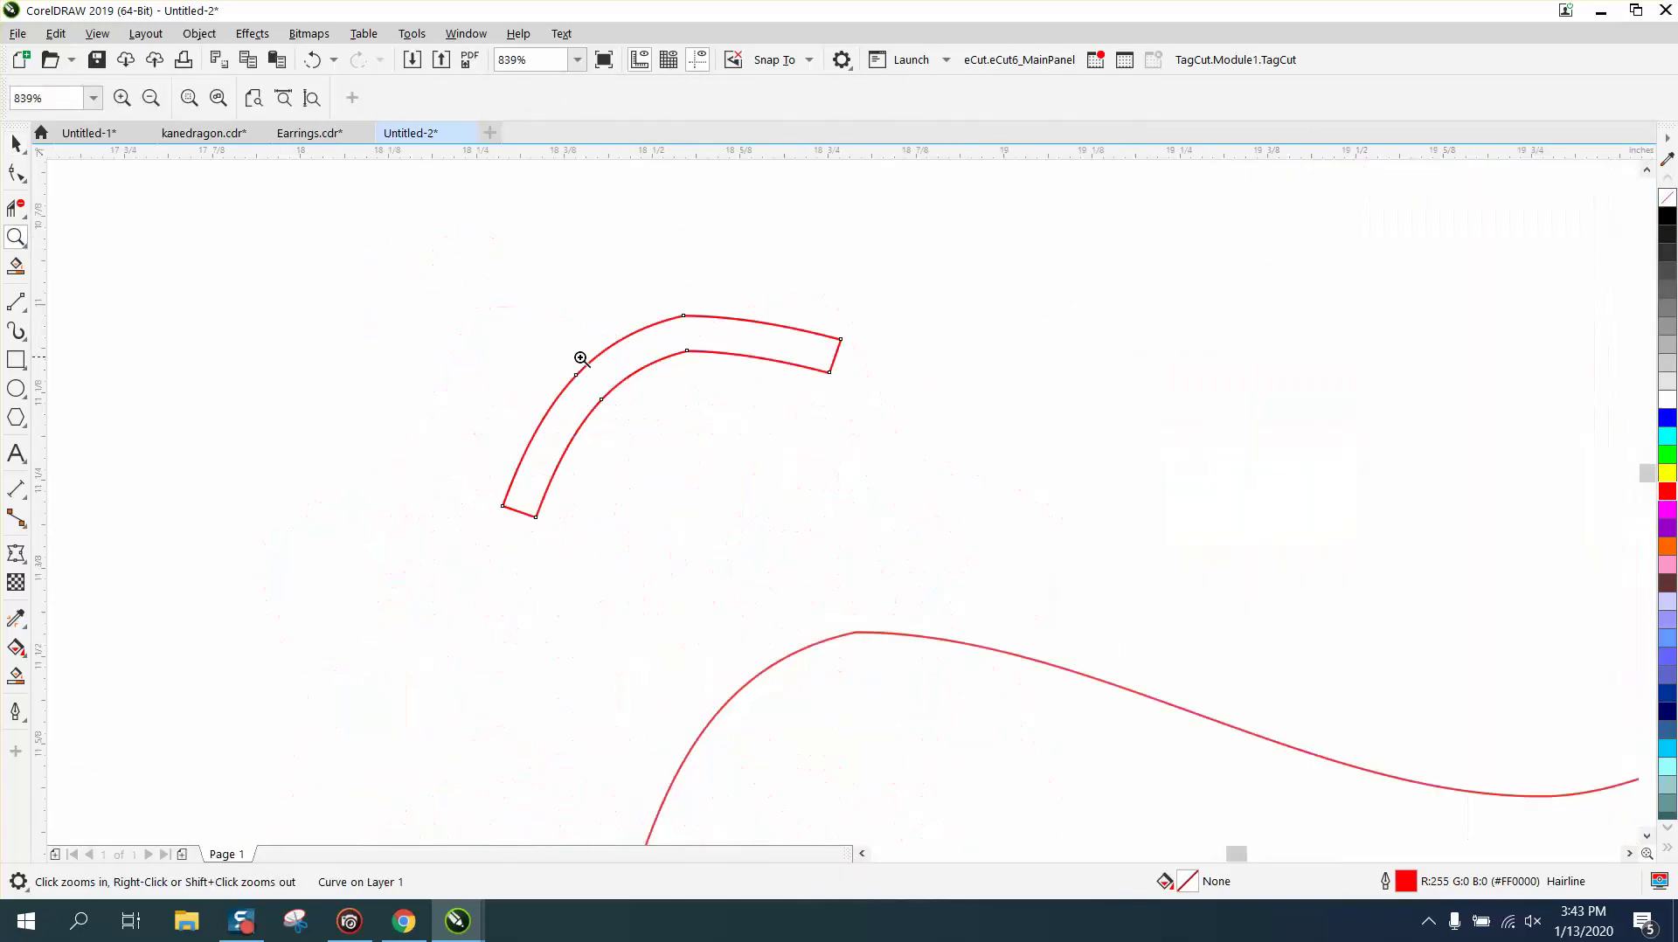
pyautogui.click(16, 144)
pyautogui.click(629, 336)
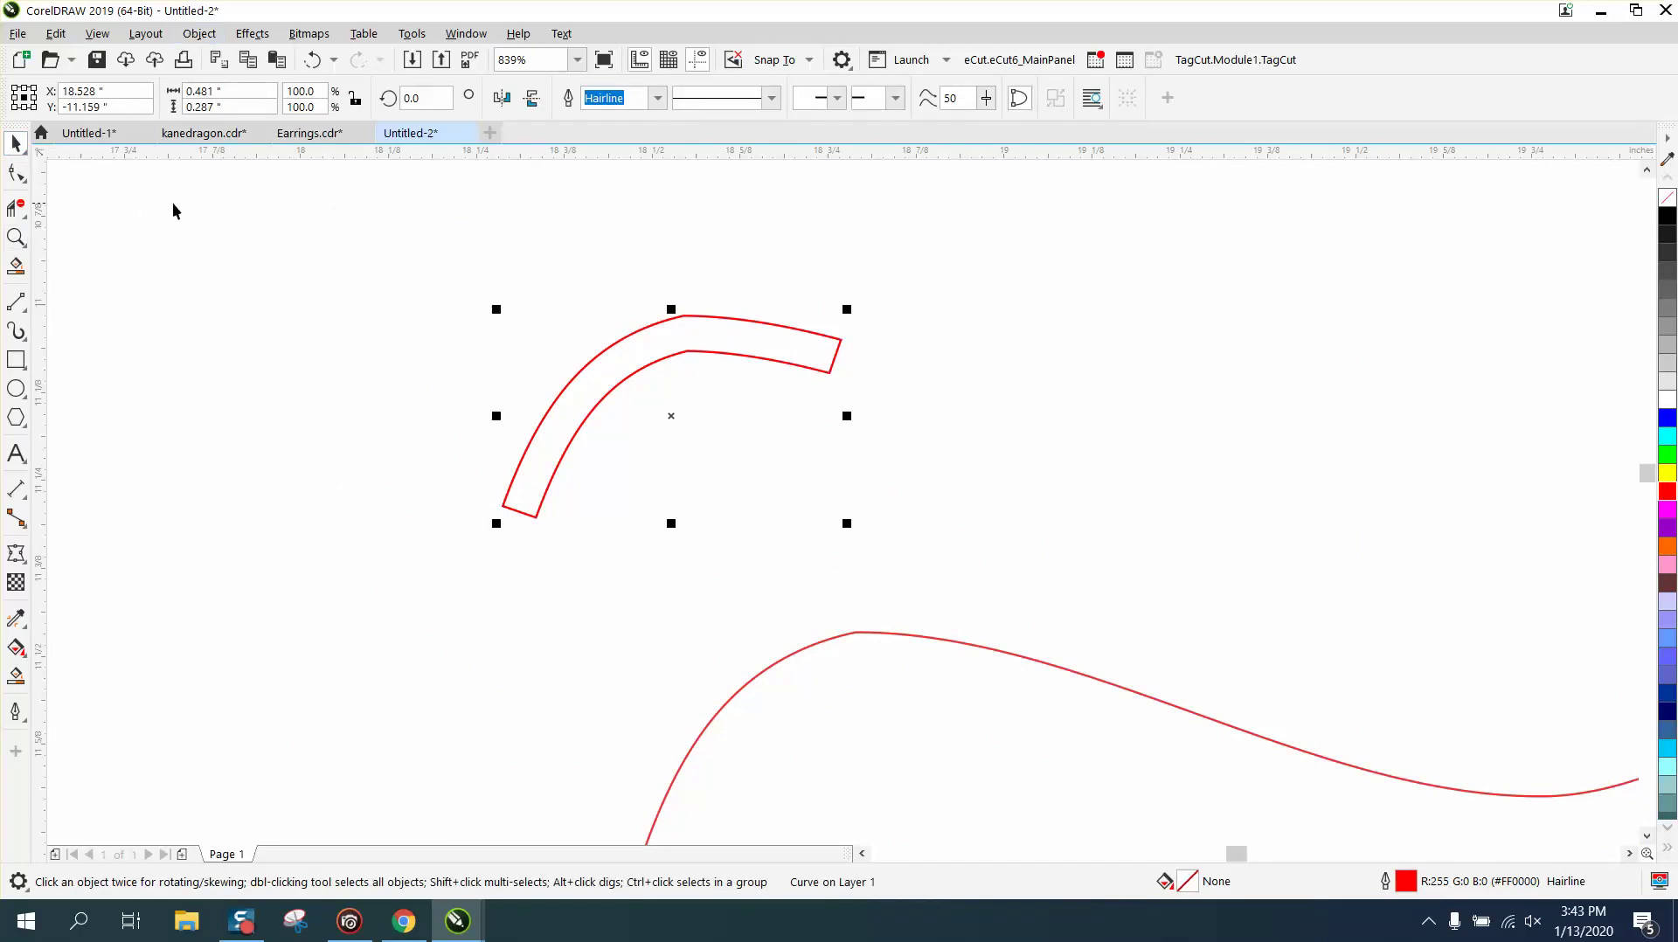
pyautogui.click(199, 35)
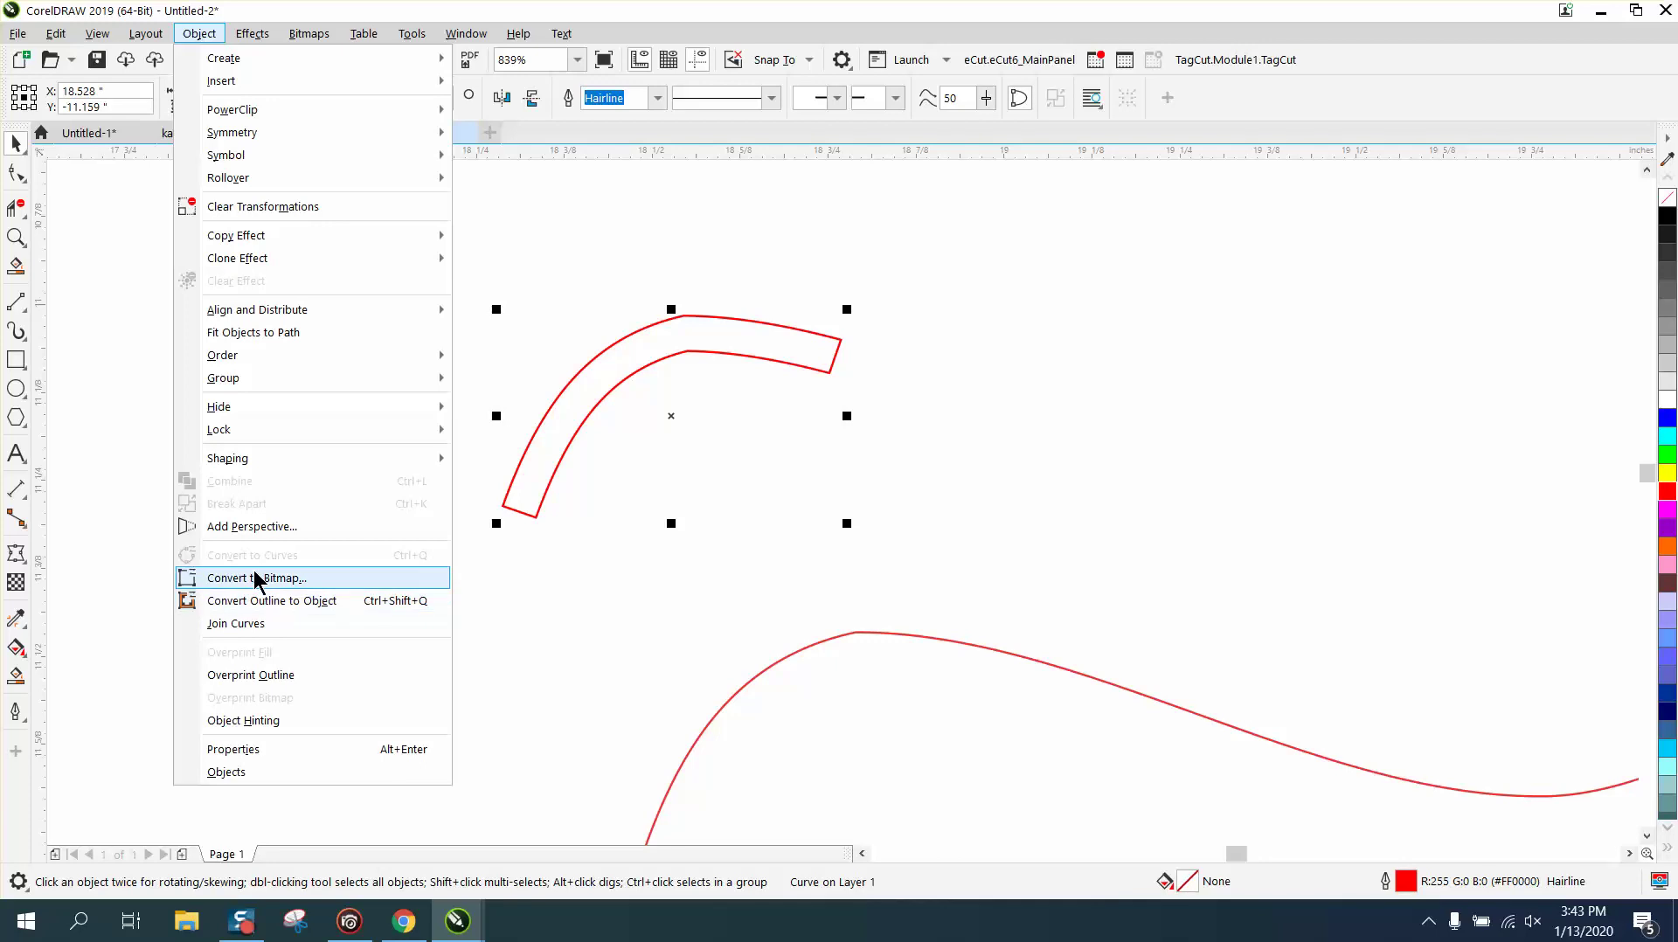
pyautogui.click(174, 474)
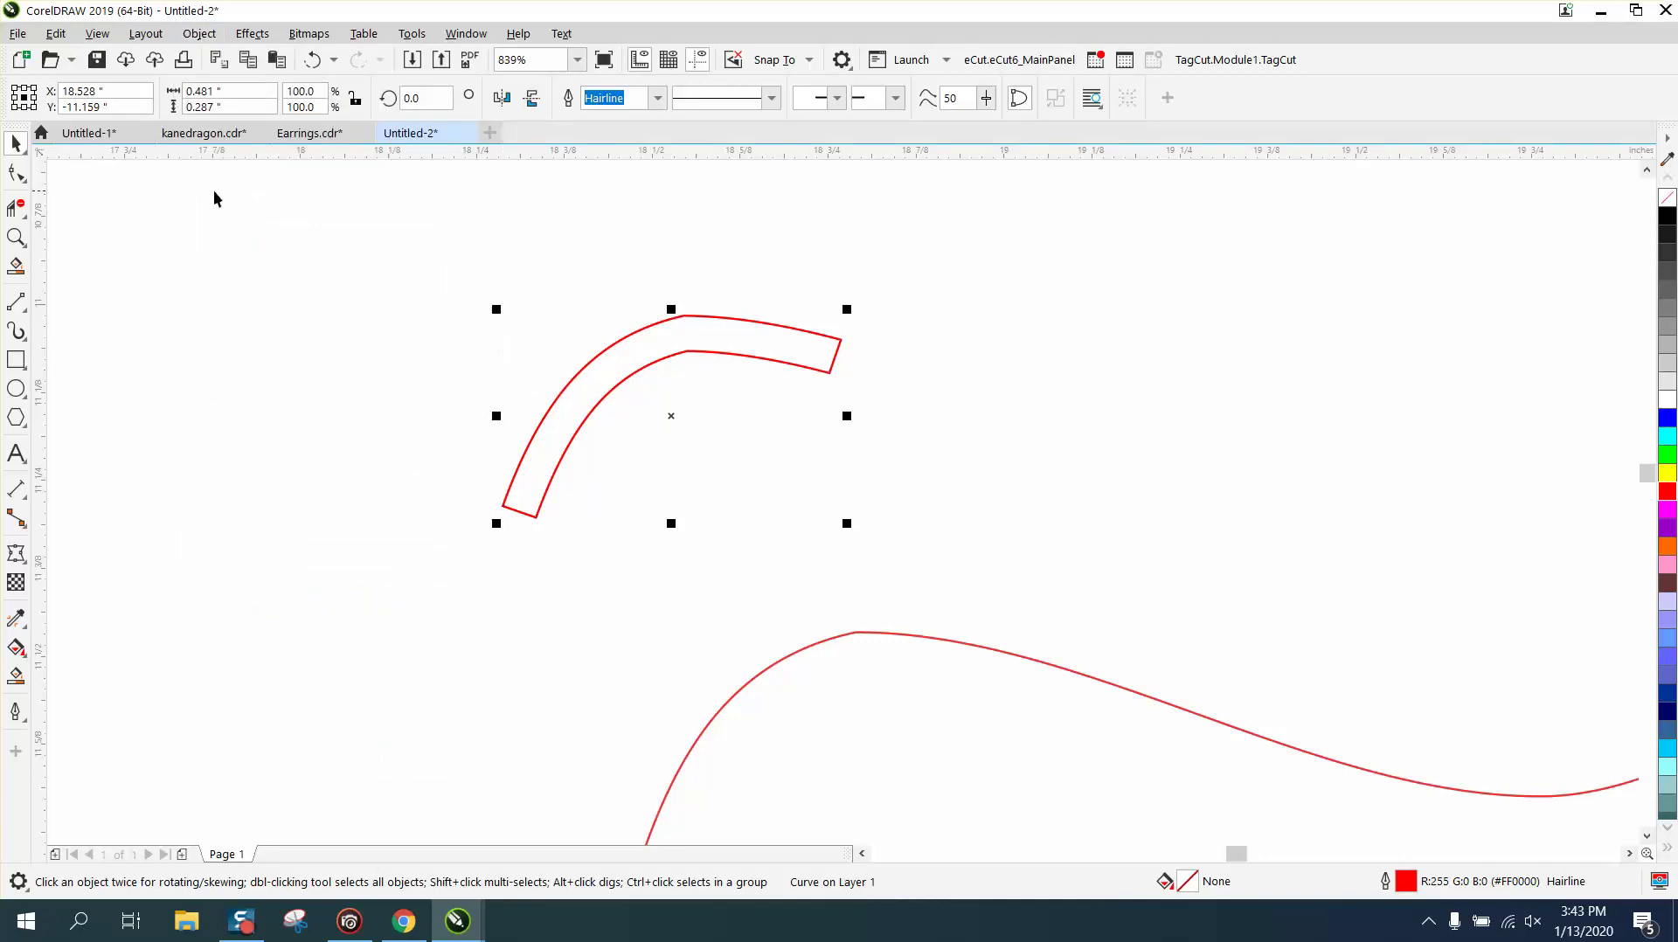
pyautogui.click(17, 172)
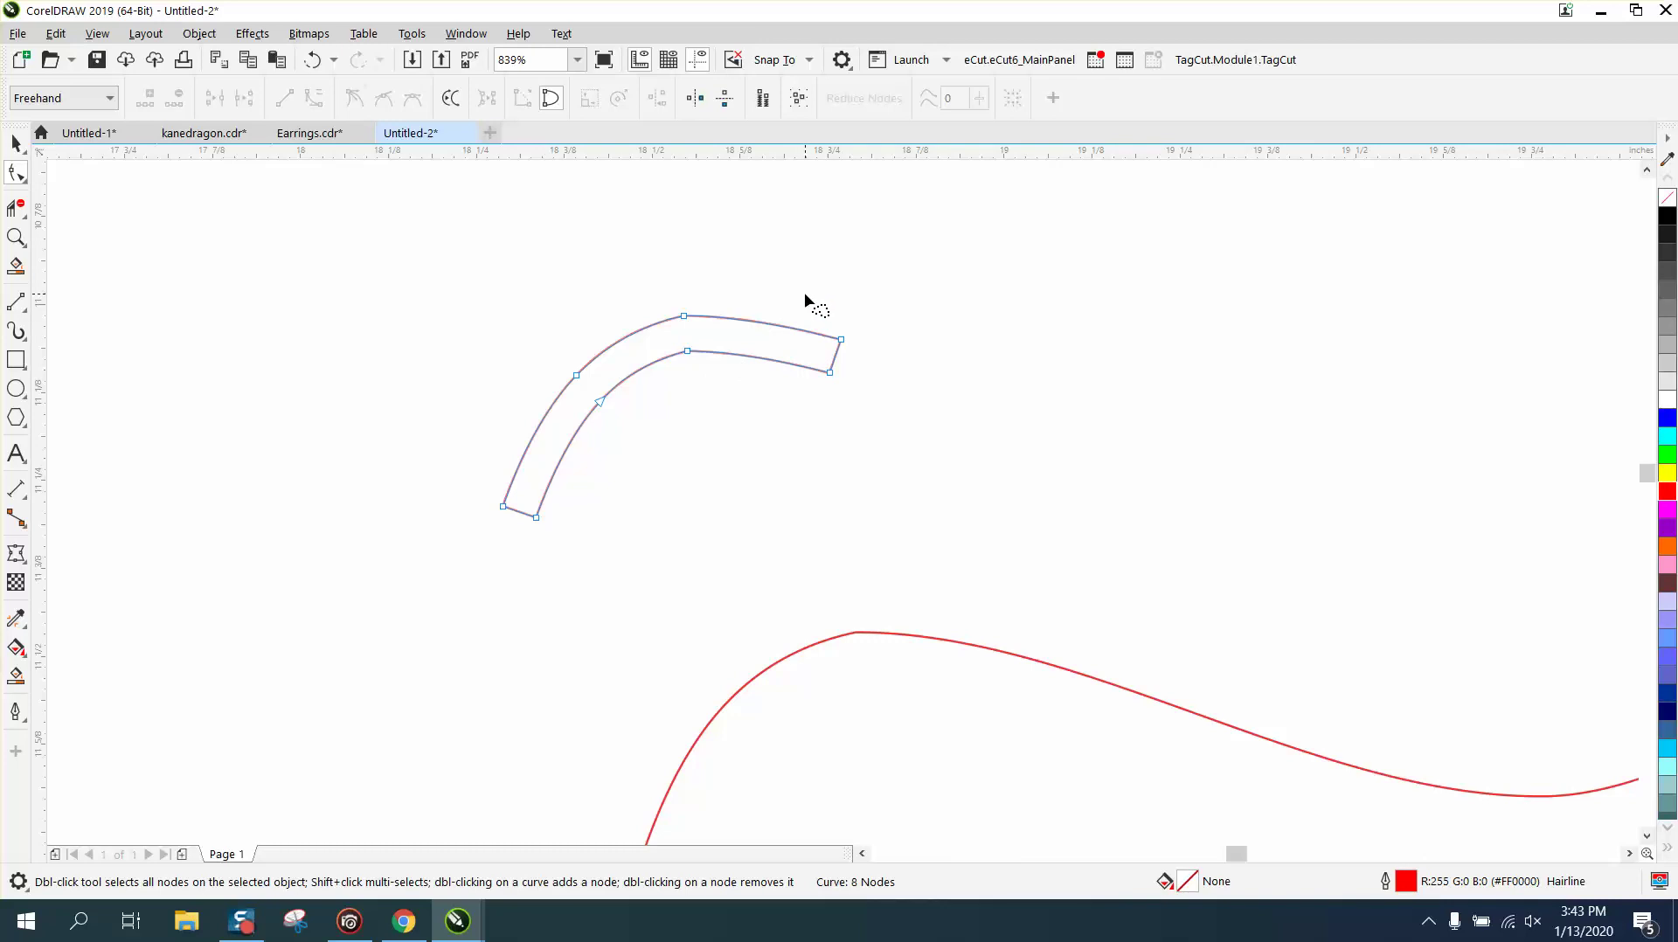
pyautogui.moveTo(773, 299)
pyautogui.mouseDown()
pyautogui.moveTo(882, 477)
pyautogui.moveTo(950, 382)
pyautogui.moveTo(906, 286)
pyautogui.mouseUp()
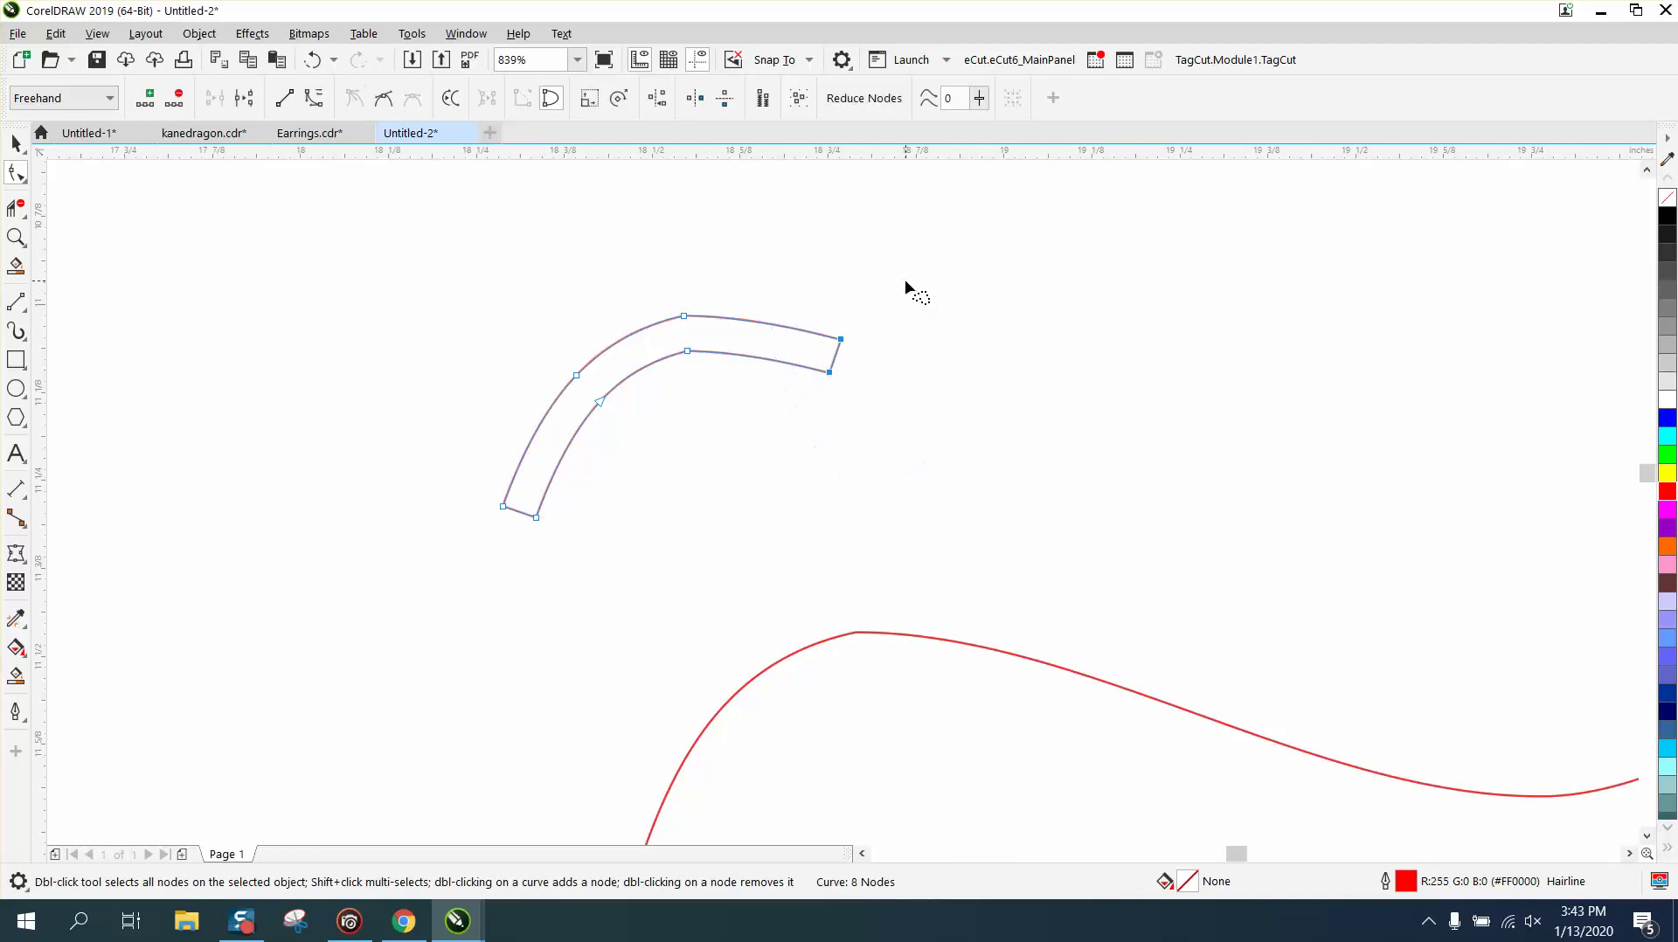
pyautogui.rightClick(844, 341)
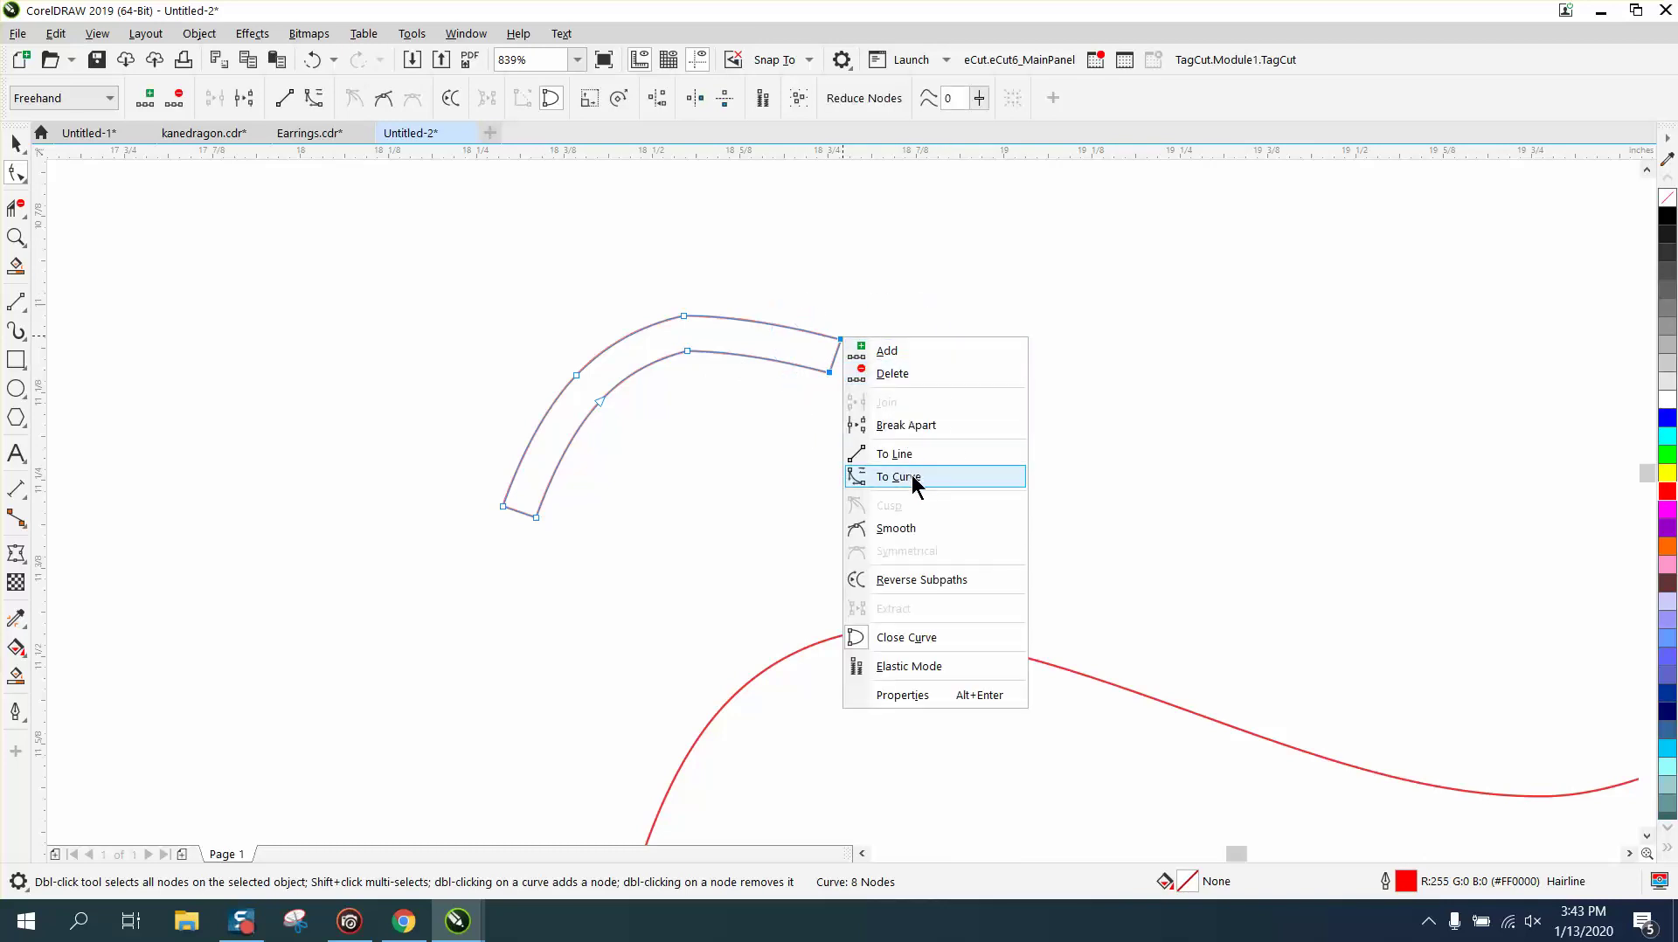
pyautogui.click(895, 453)
# Select the two nodes at the lower-left end of the curved strip and convert that end segment to a curve.
pyautogui.moveTo(404, 475)
pyautogui.mouseDown()
pyautogui.moveTo(542, 562)
pyautogui.moveTo(614, 587)
pyautogui.moveTo(527, 487)
pyautogui.mouseUp()
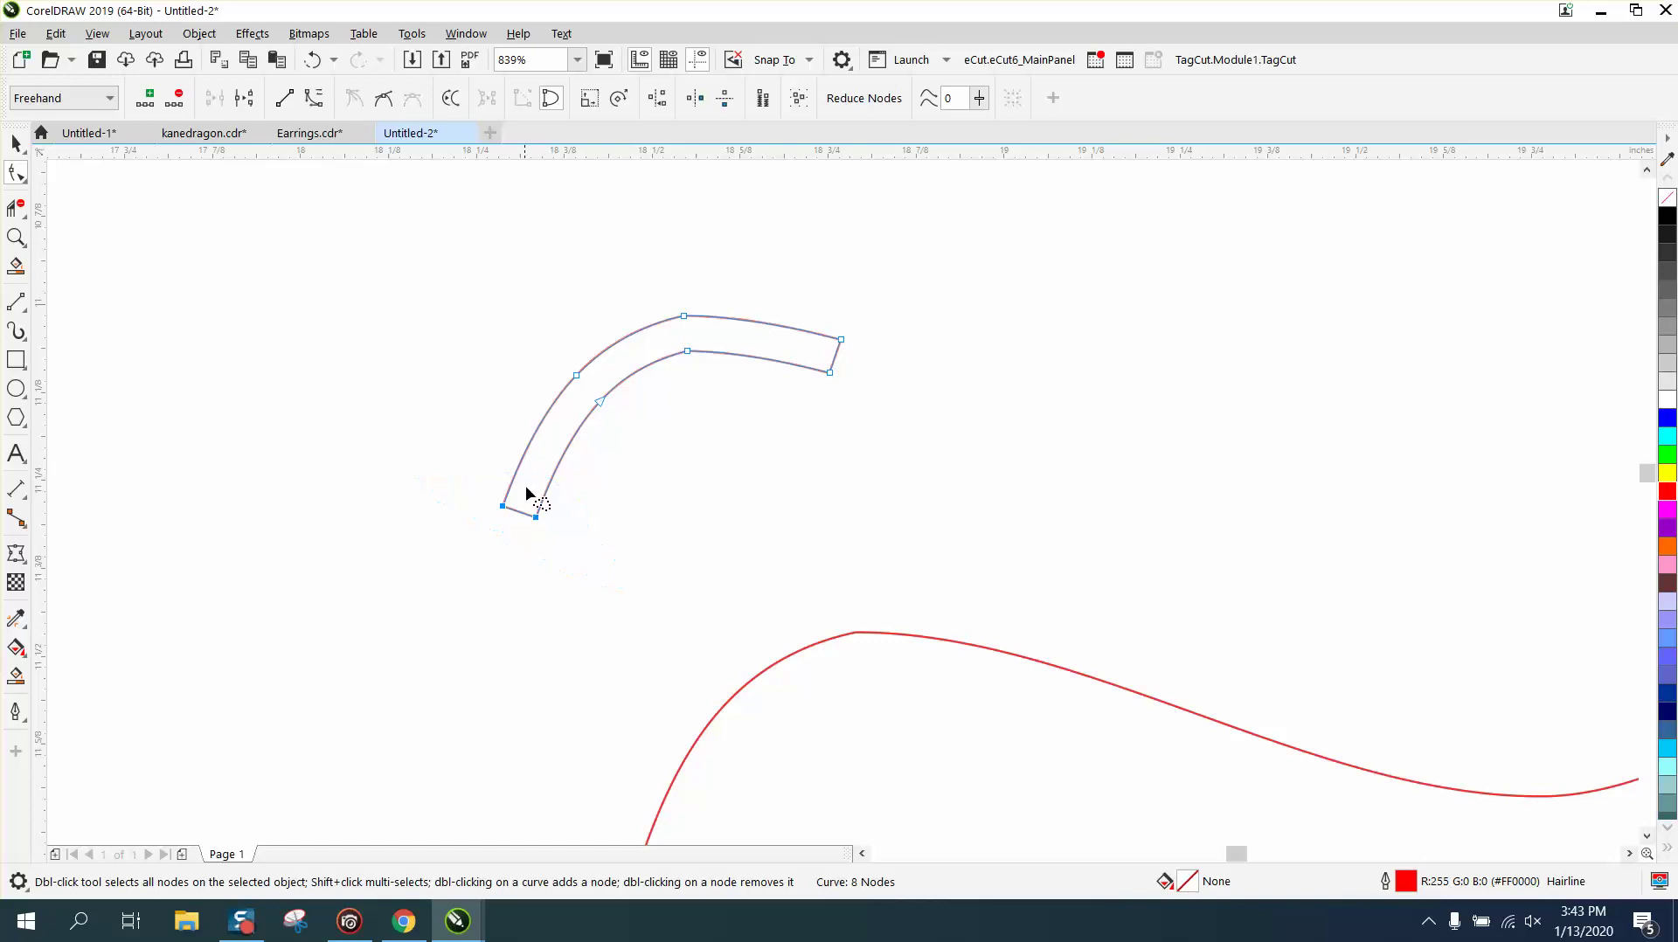
pyautogui.rightClick(536, 523)
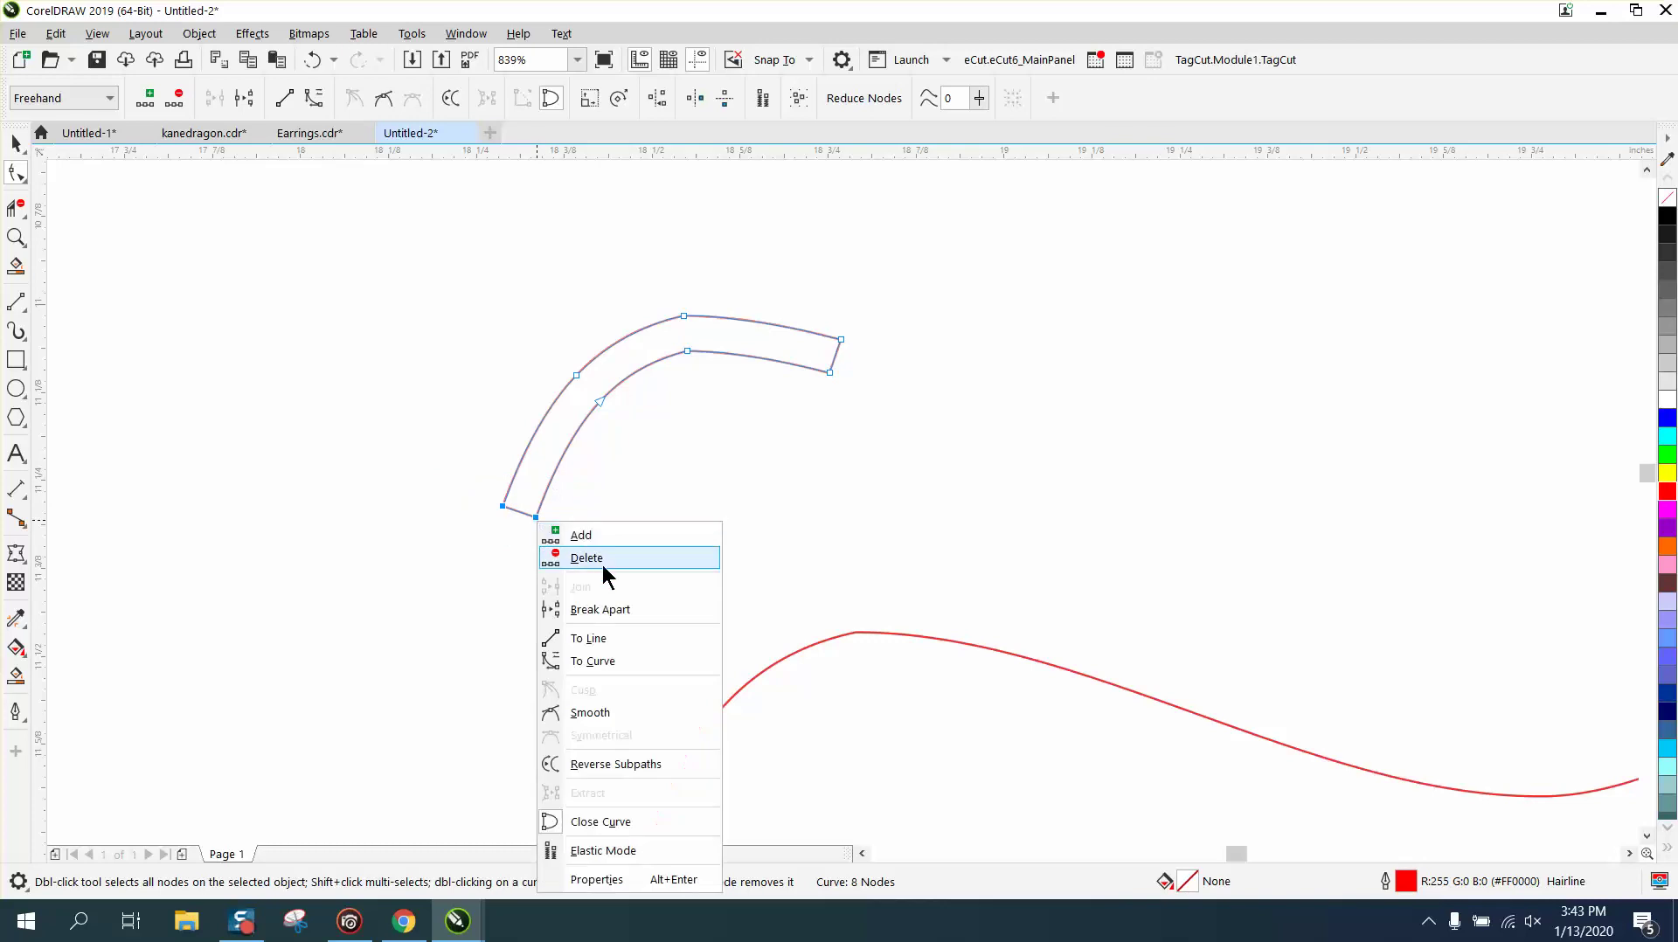
pyautogui.click(619, 666)
# Bow the strip's right end segment outward and adjust its curve handles into an even rounded cap.
pyautogui.click(853, 365)
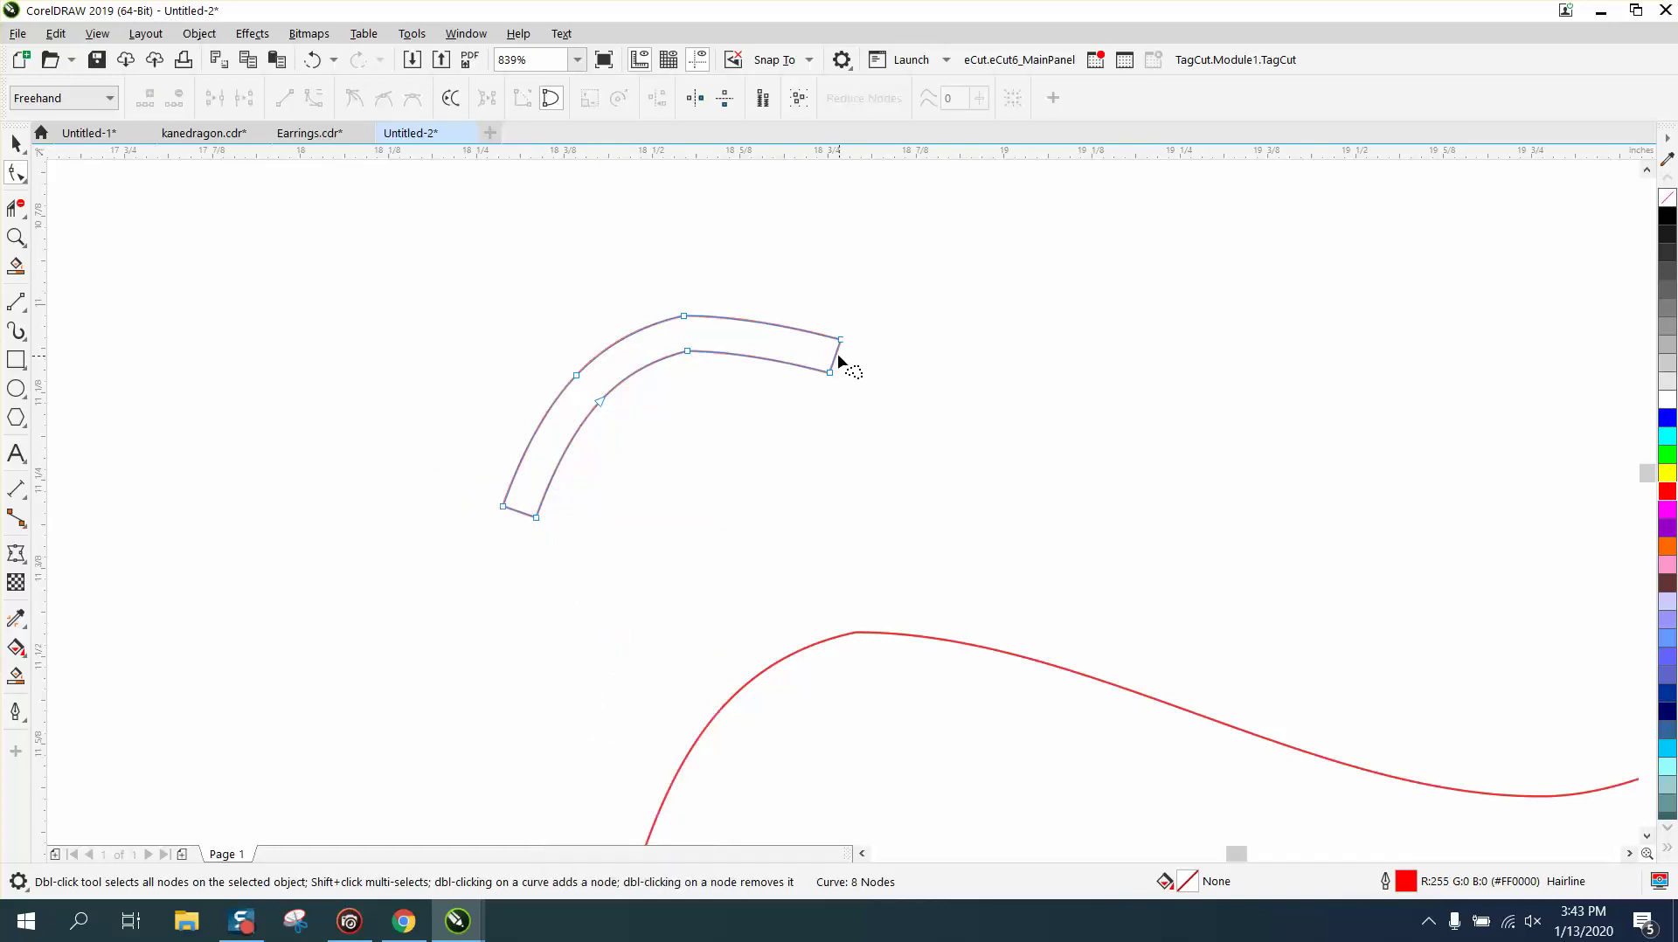
pyautogui.moveTo(836, 361); pyautogui.dragTo(859, 363)
pyautogui.click(16, 237)
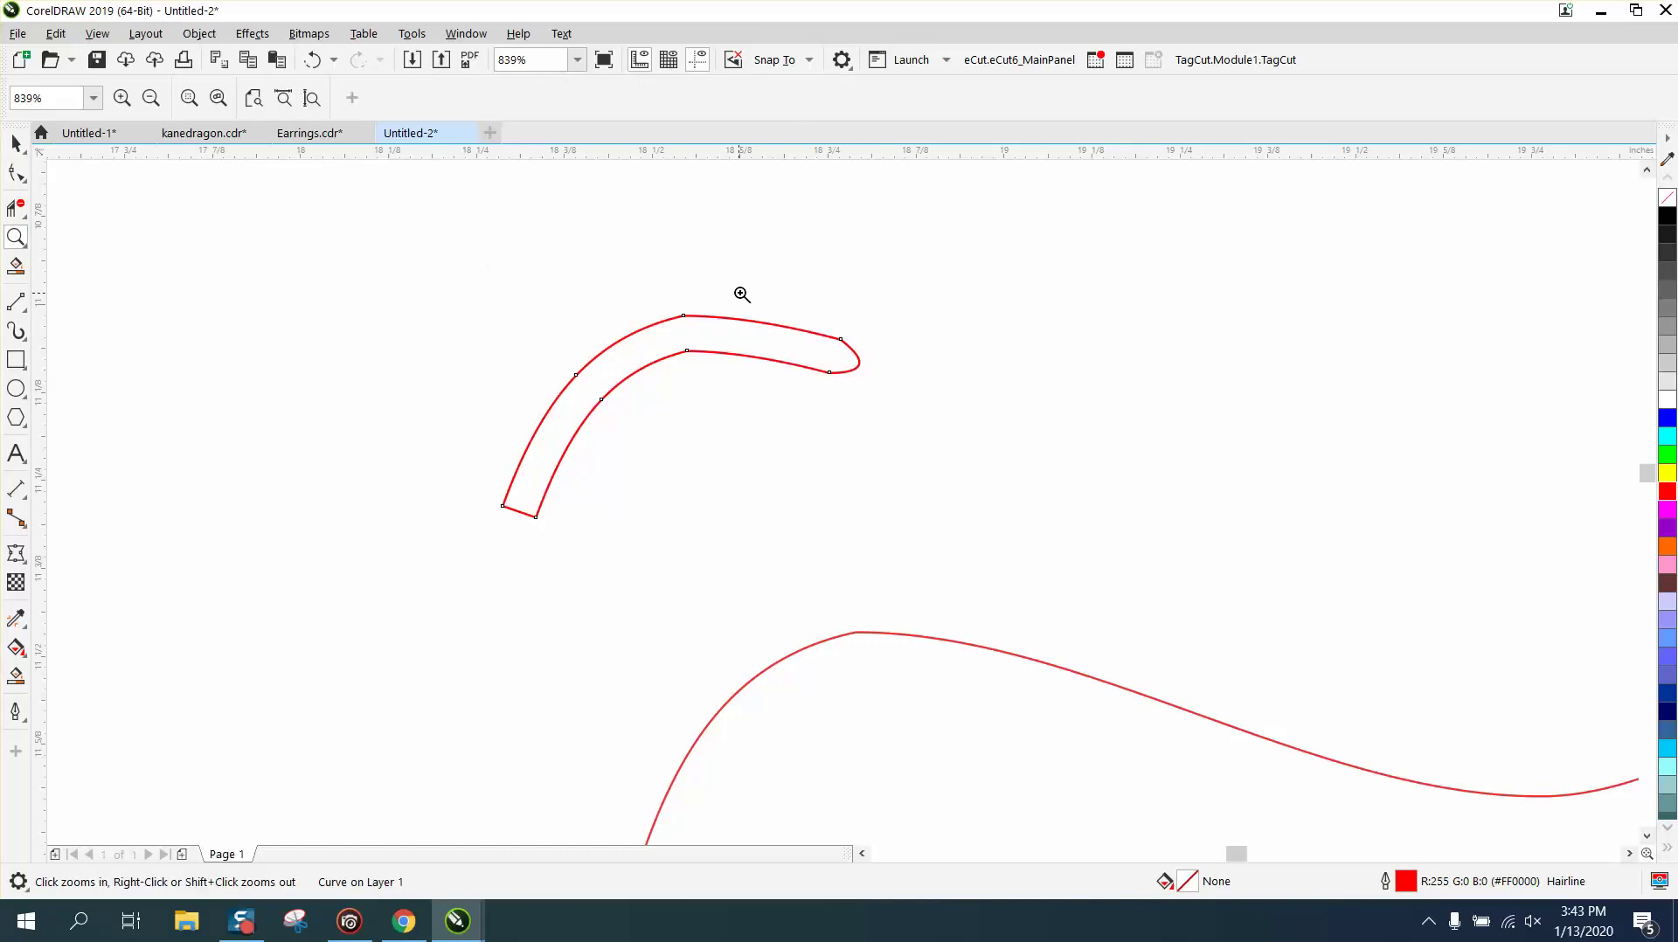
pyautogui.moveTo(749, 316); pyautogui.dragTo(986, 456)
pyautogui.click(20, 175)
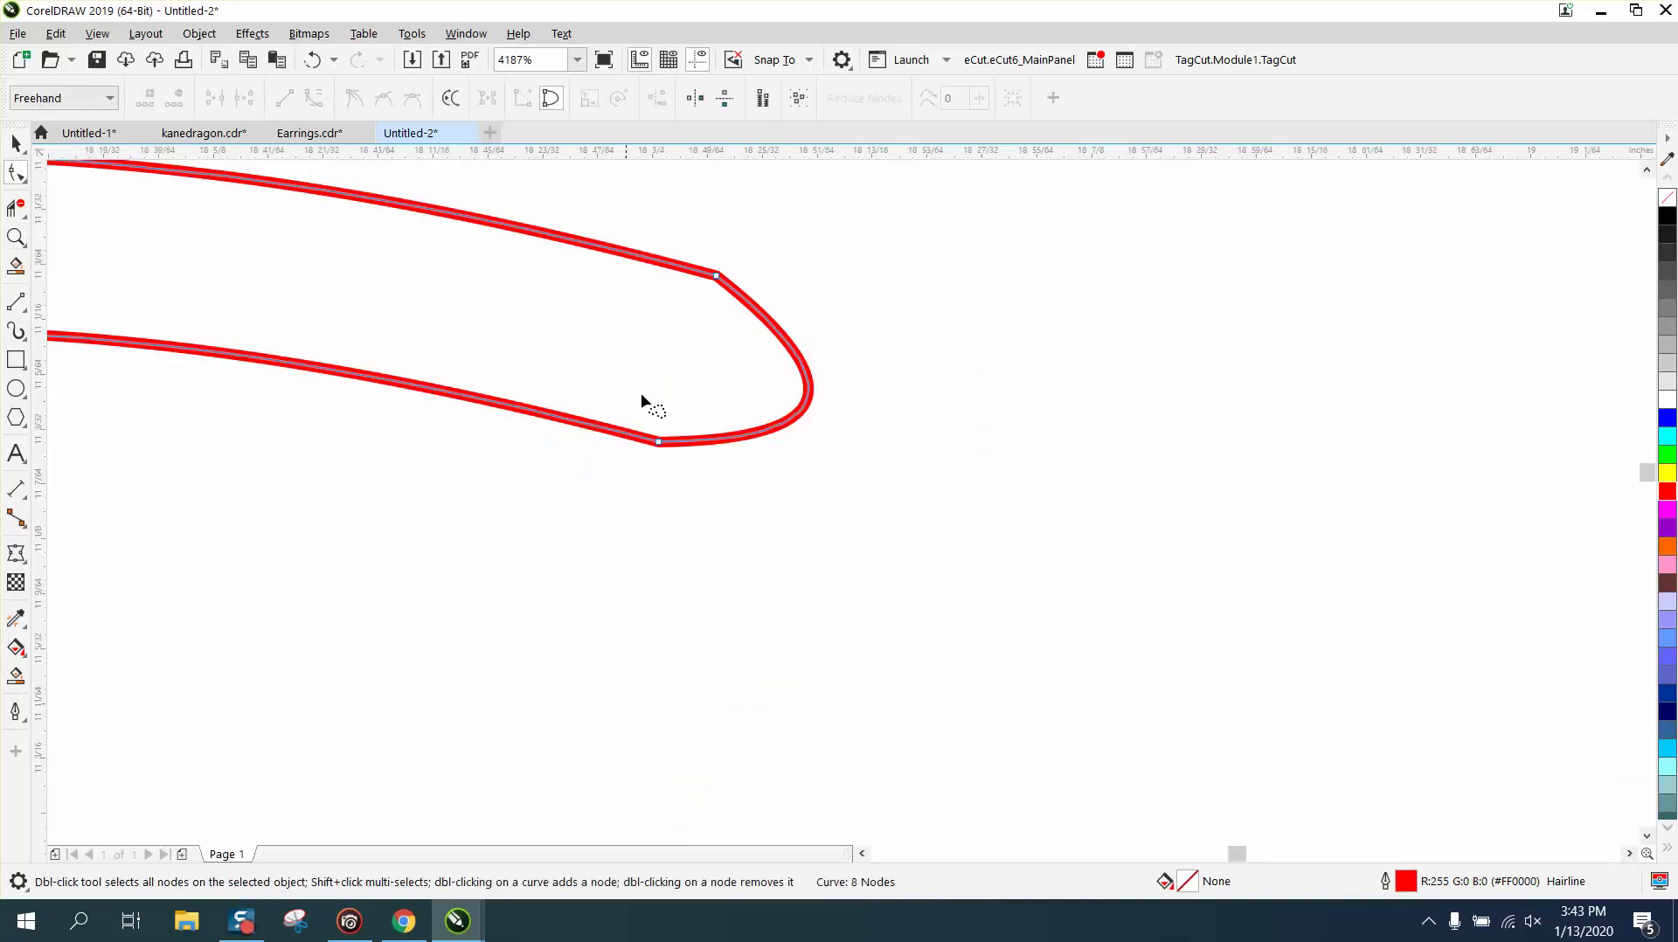
pyautogui.click(660, 442)
pyautogui.moveTo(822, 441); pyautogui.dragTo(859, 476)
pyautogui.moveTo(863, 396); pyautogui.dragTo(891, 333)
pyautogui.scroll(-2, 970, 444)
pyautogui.scroll(-1, 970, 444)
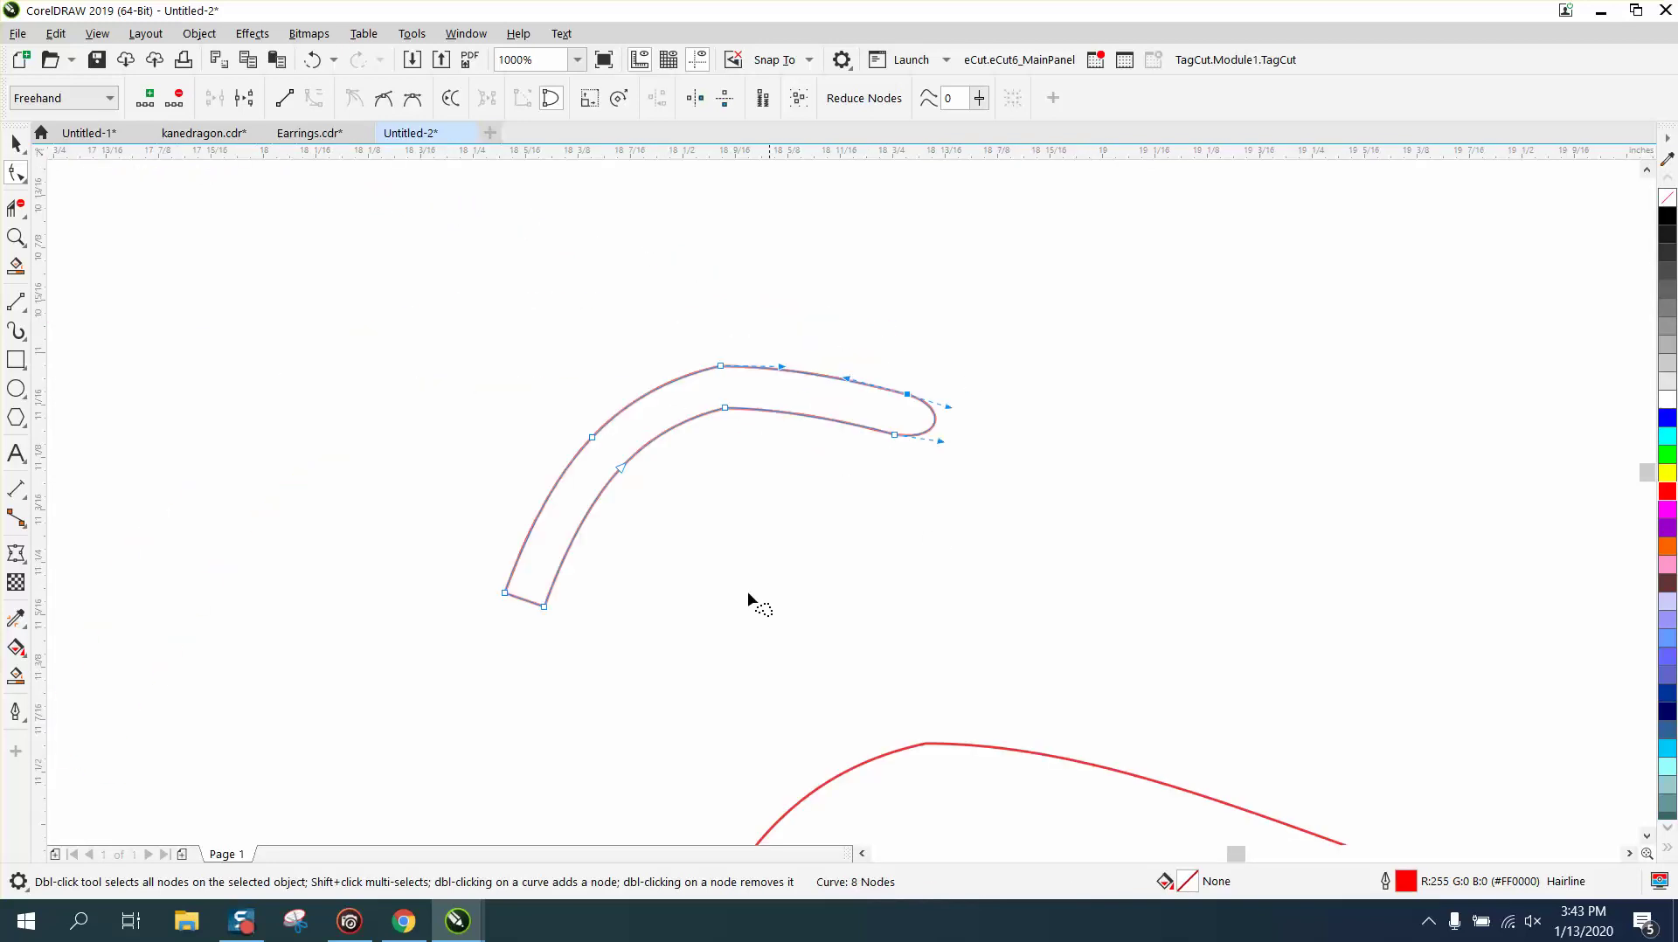
# Bulge the strip's lower-left end segment outward and adjust both curve handles to form a matching rounded cap.
pyautogui.moveTo(524, 603); pyautogui.dragTo(513, 626)
pyautogui.click(16, 237)
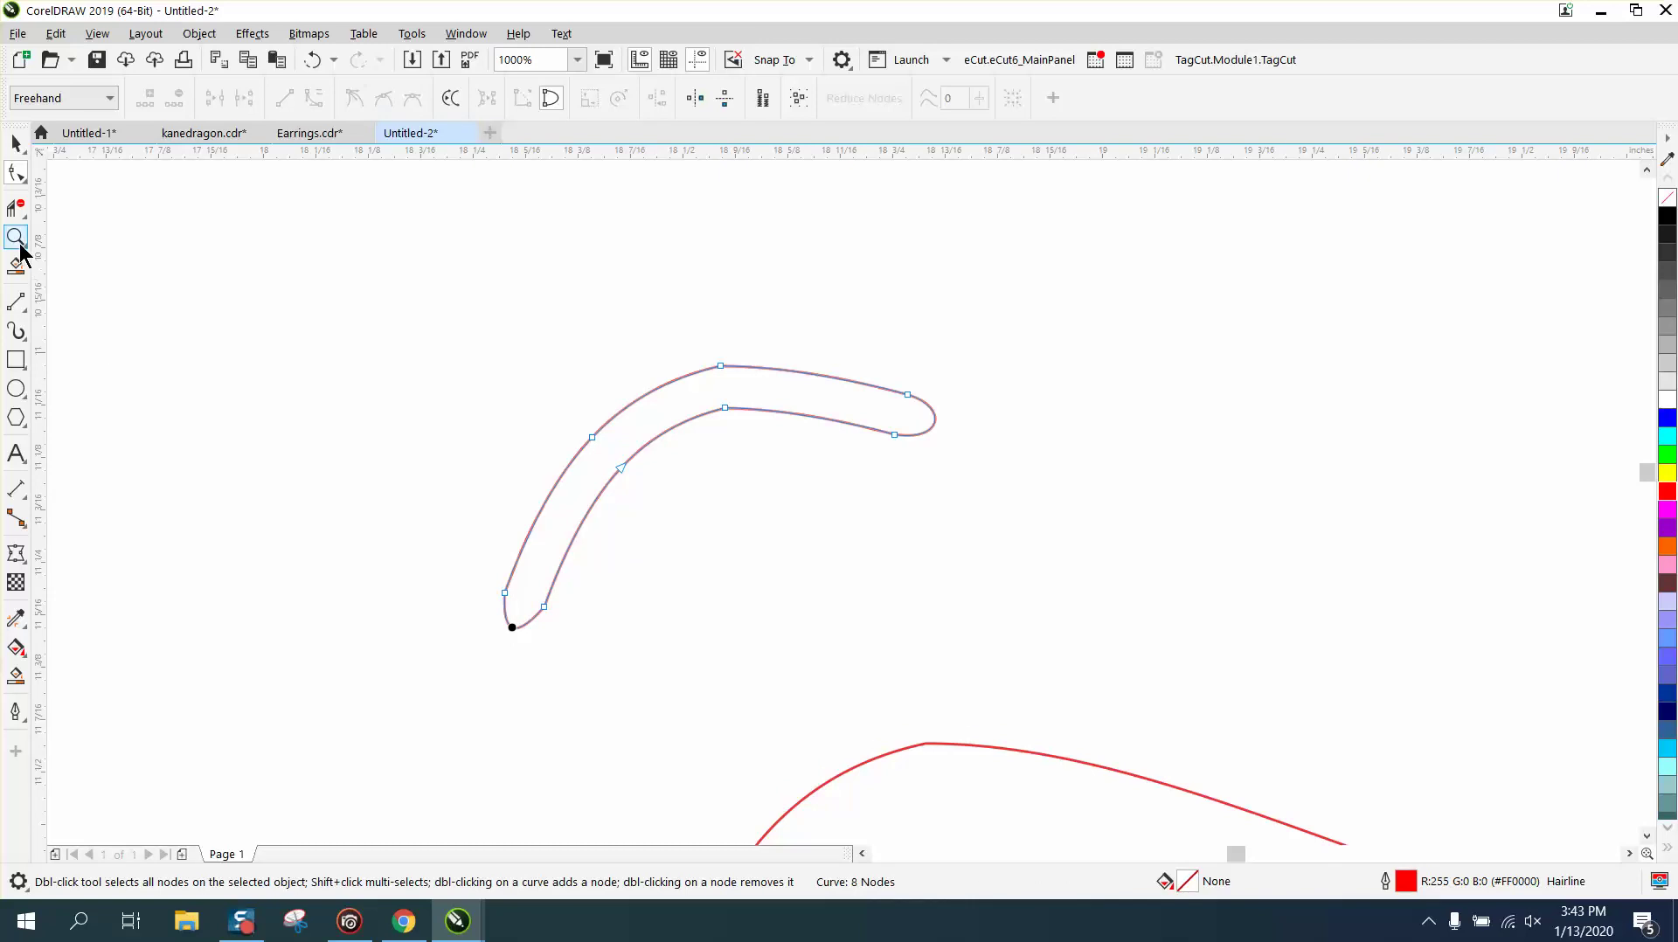
pyautogui.moveTo(461, 554); pyautogui.dragTo(709, 686)
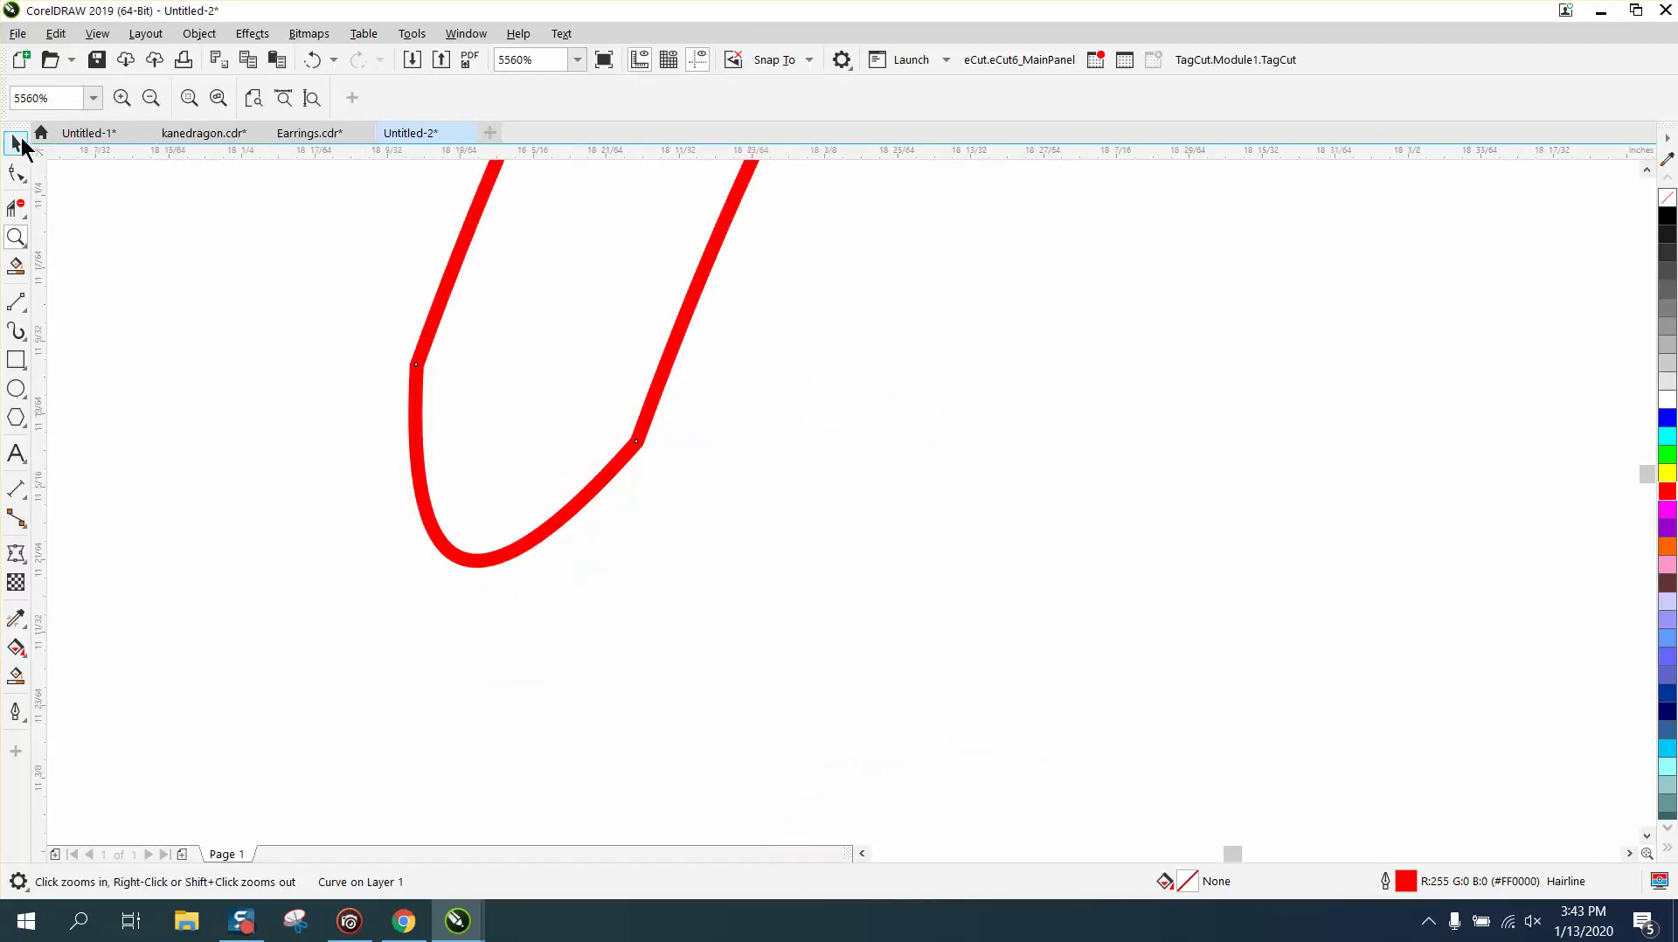
pyautogui.click(15, 142)
pyautogui.click(16, 173)
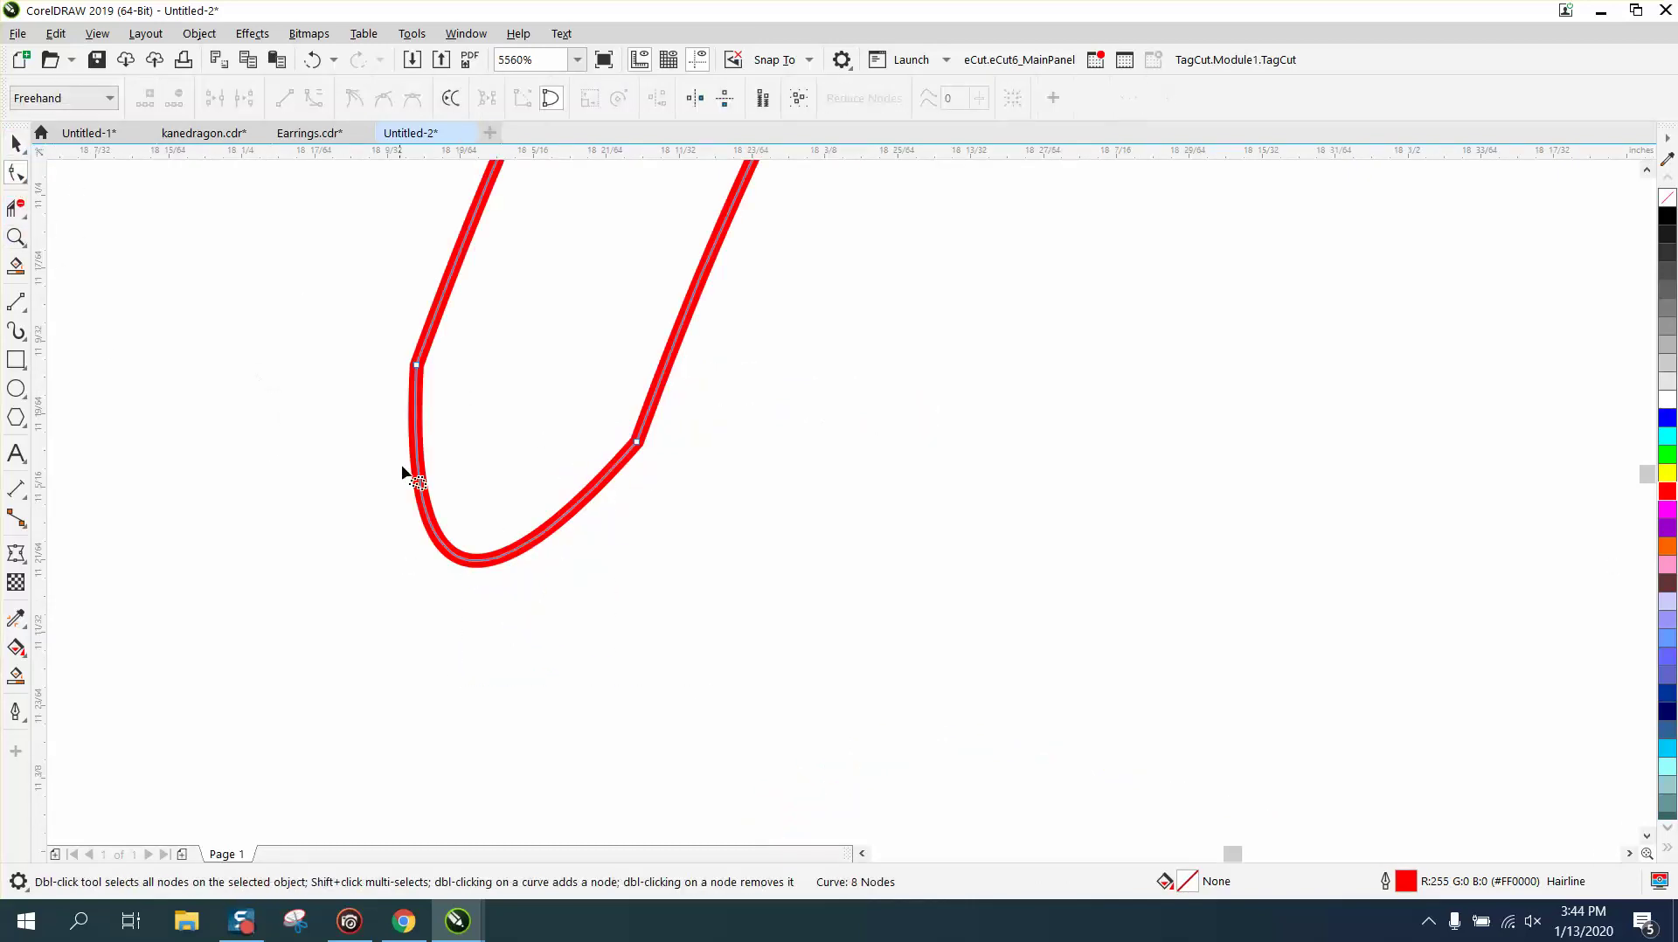
pyautogui.click(626, 460)
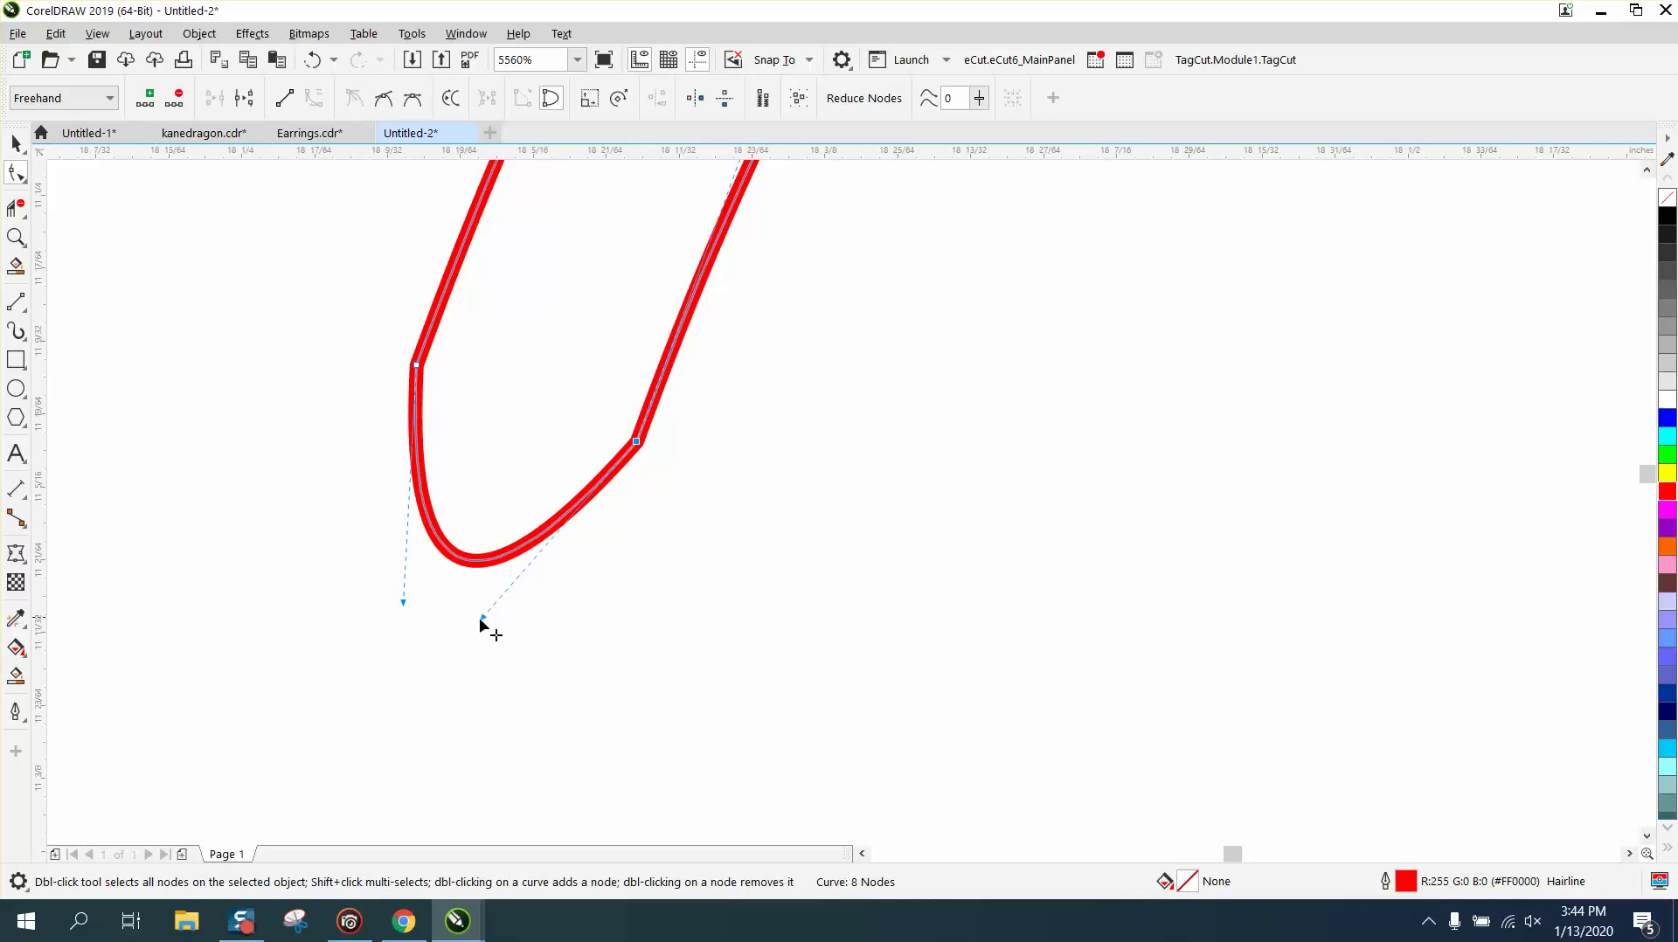
pyautogui.moveTo(483, 619); pyautogui.dragTo(526, 643)
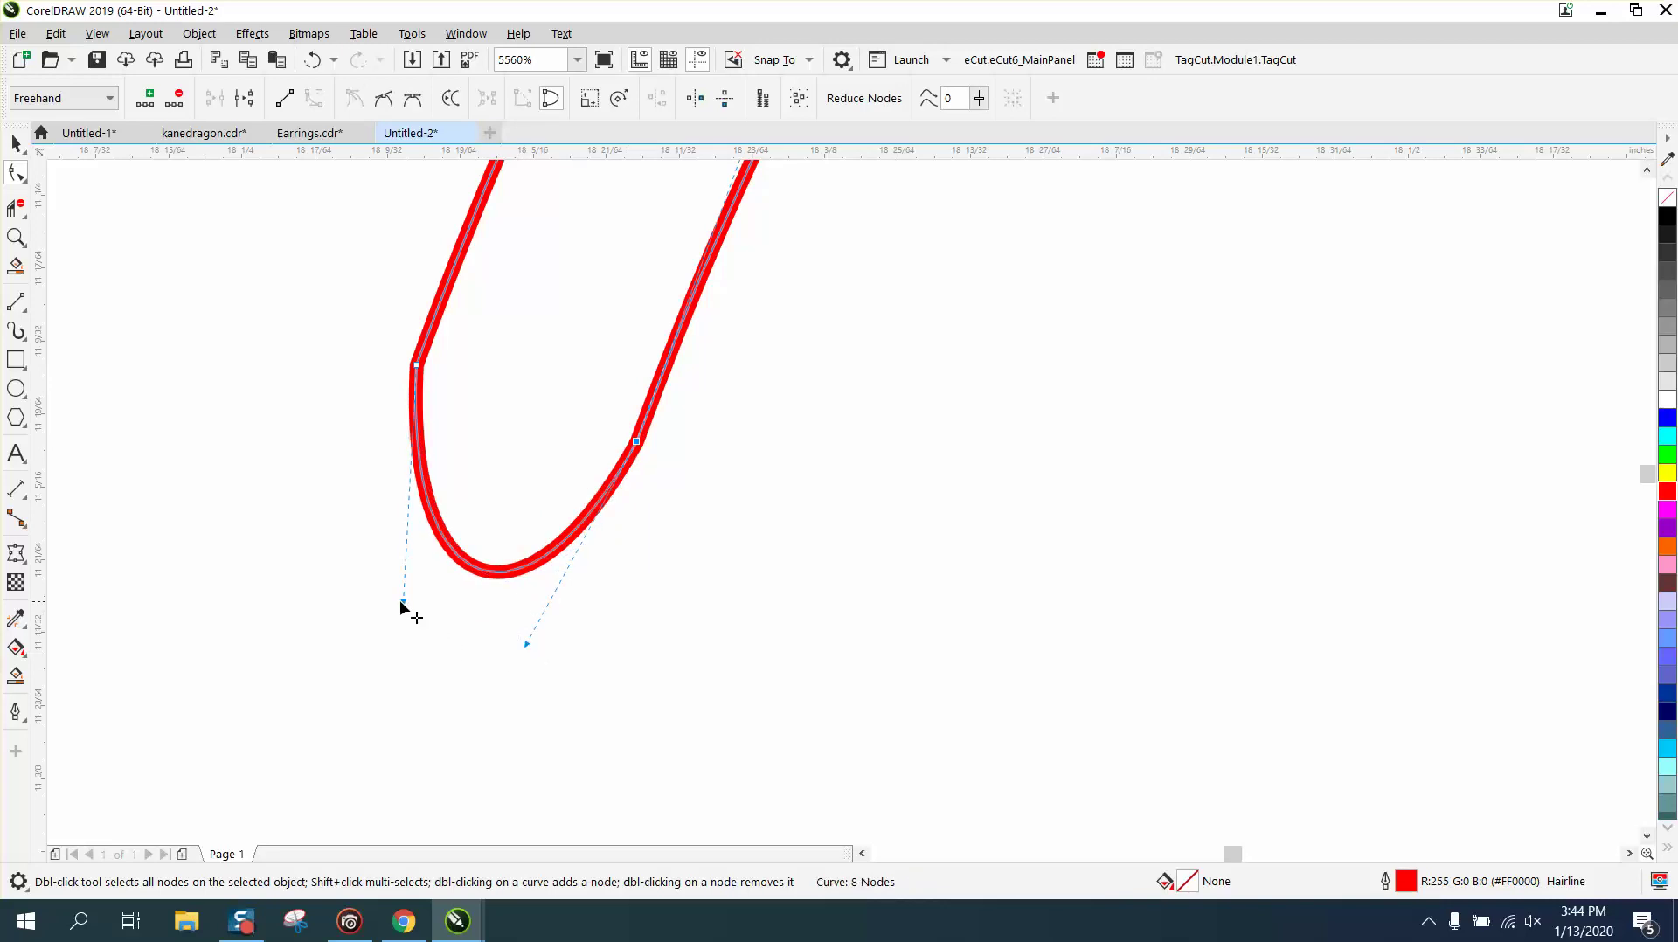
pyautogui.moveTo(403, 604); pyautogui.dragTo(351, 572)
pyautogui.scroll(-4, 300, 551)
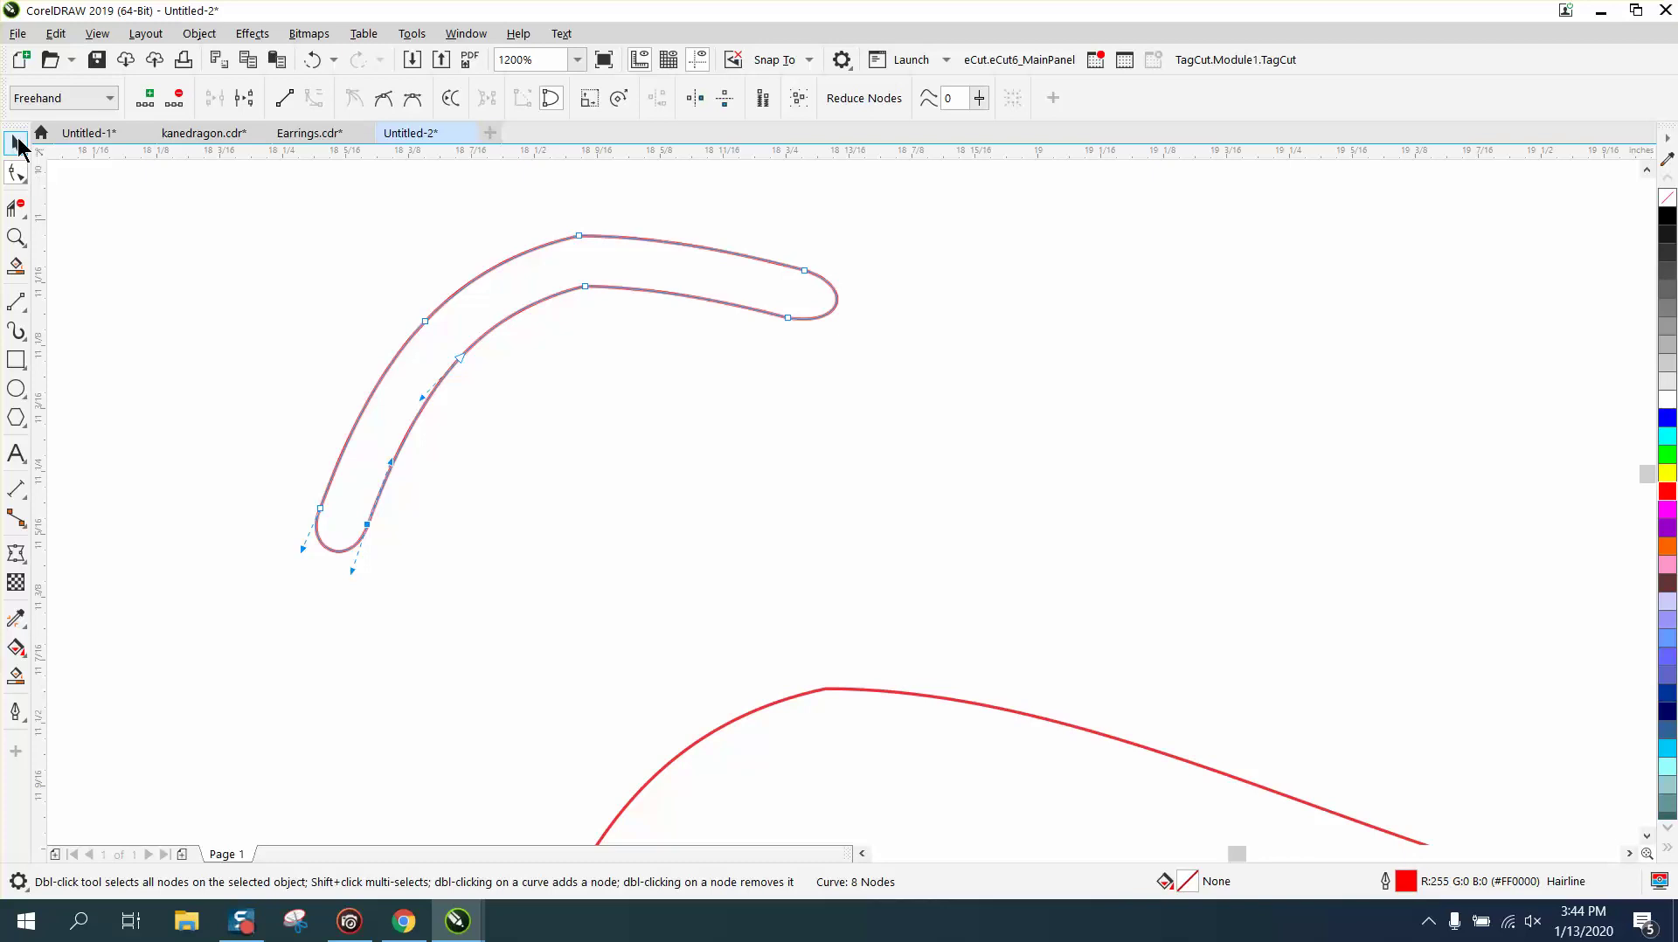
# Move the rounded slot 0.25" right and 0.5" down so it sits inside the outline's upper-left petal.
pyautogui.click(21, 148)
pyautogui.scroll(-2, 769, 456)
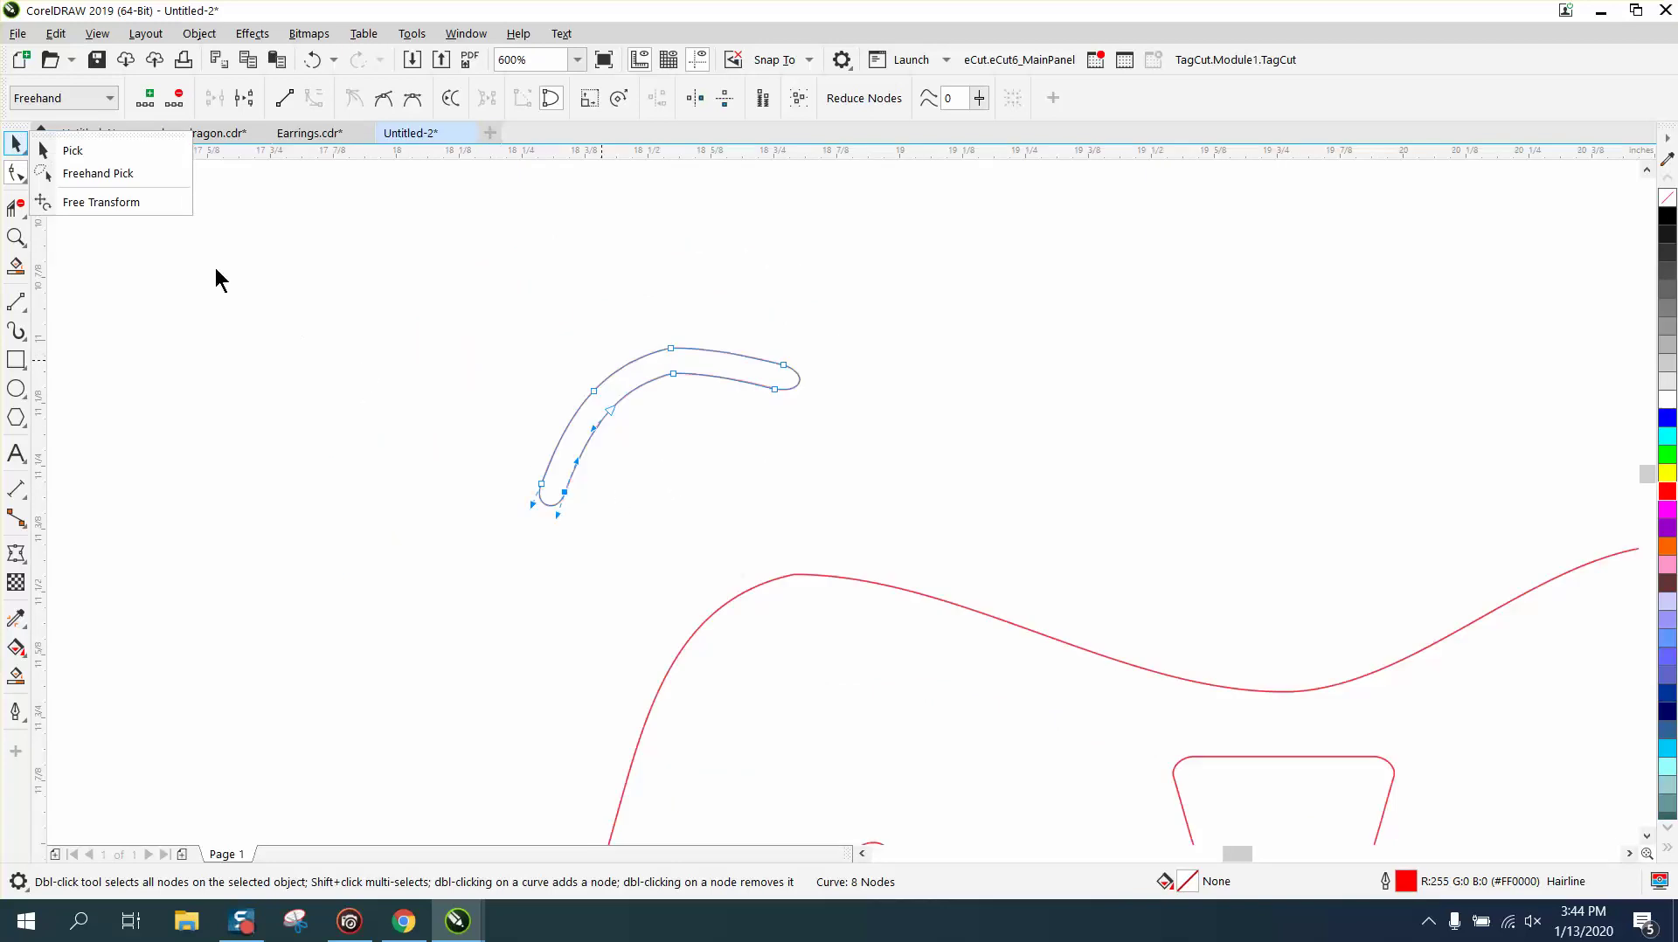
pyautogui.click(73, 156)
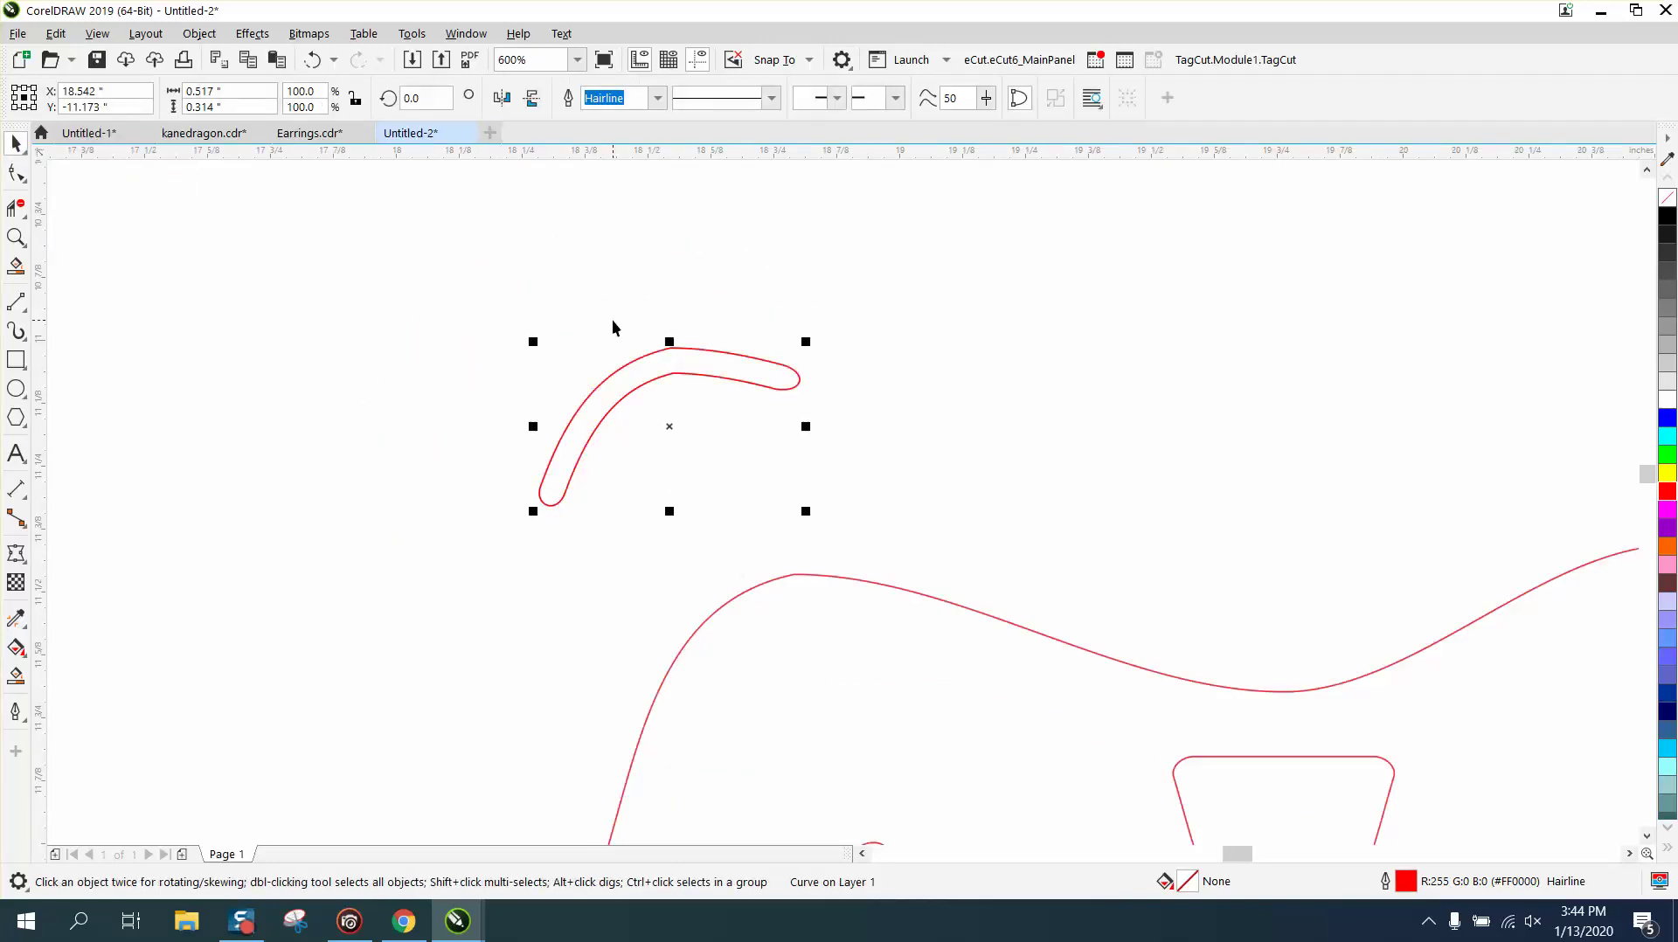
pyautogui.press('Down')
pyautogui.press('Down')
pyautogui.press('Right')
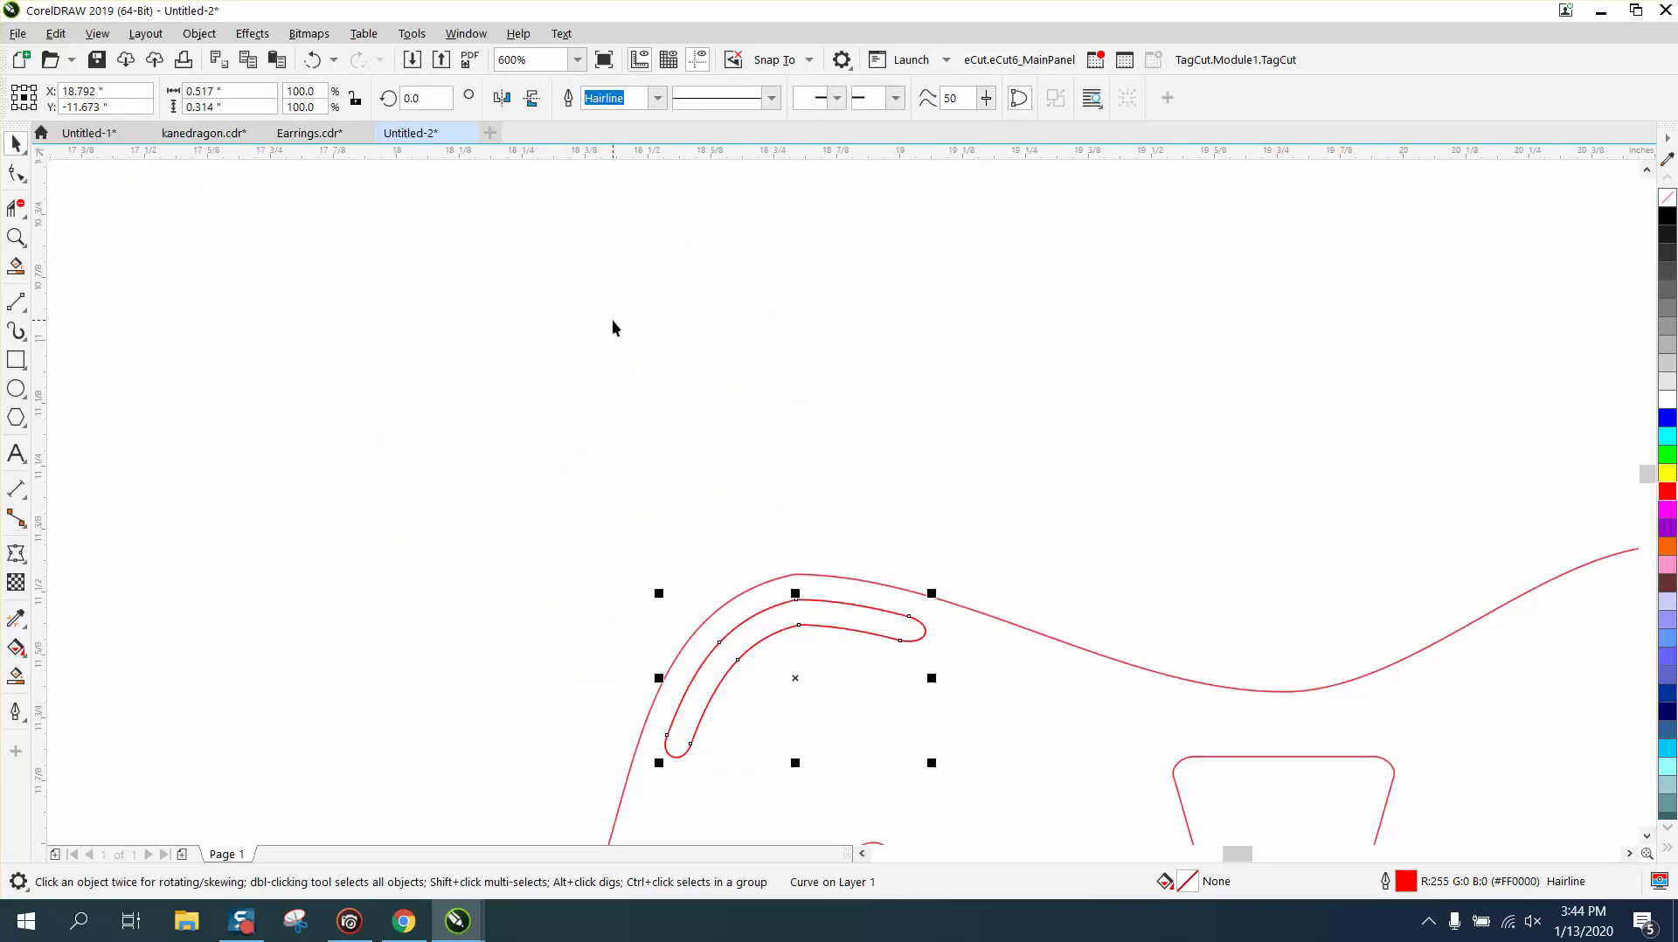
# Open the Rotate transform settings for the slot and set the number of copies to 7.
pyautogui.scroll(-2, 585, 265)
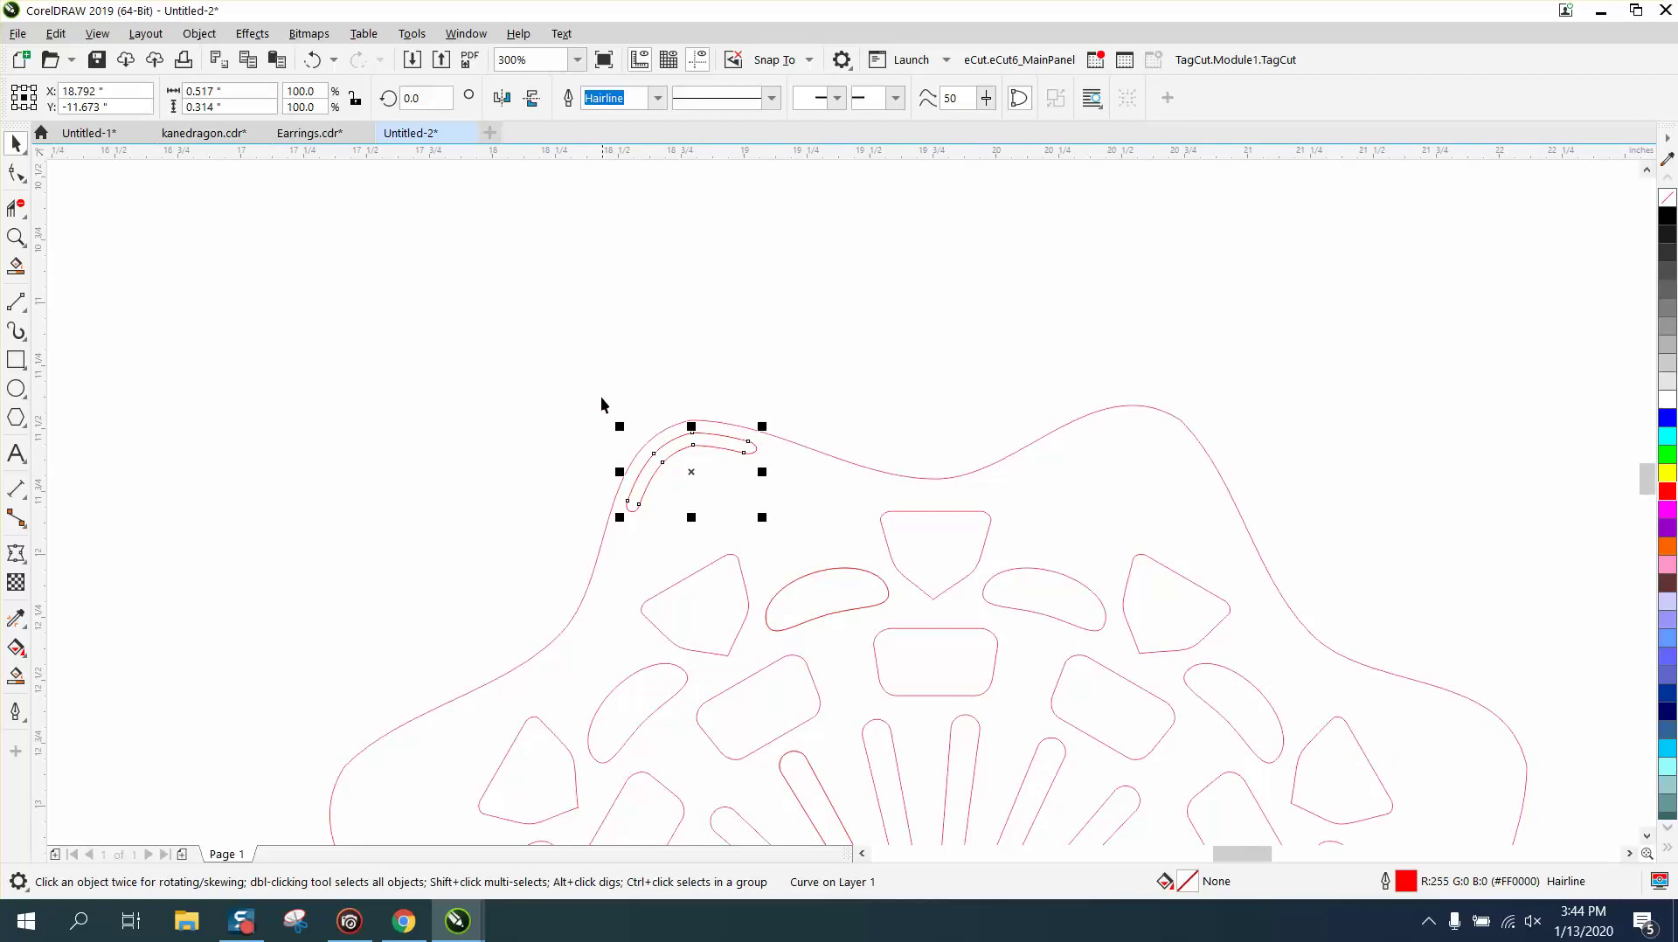
pyautogui.scroll(-2, 600, 403)
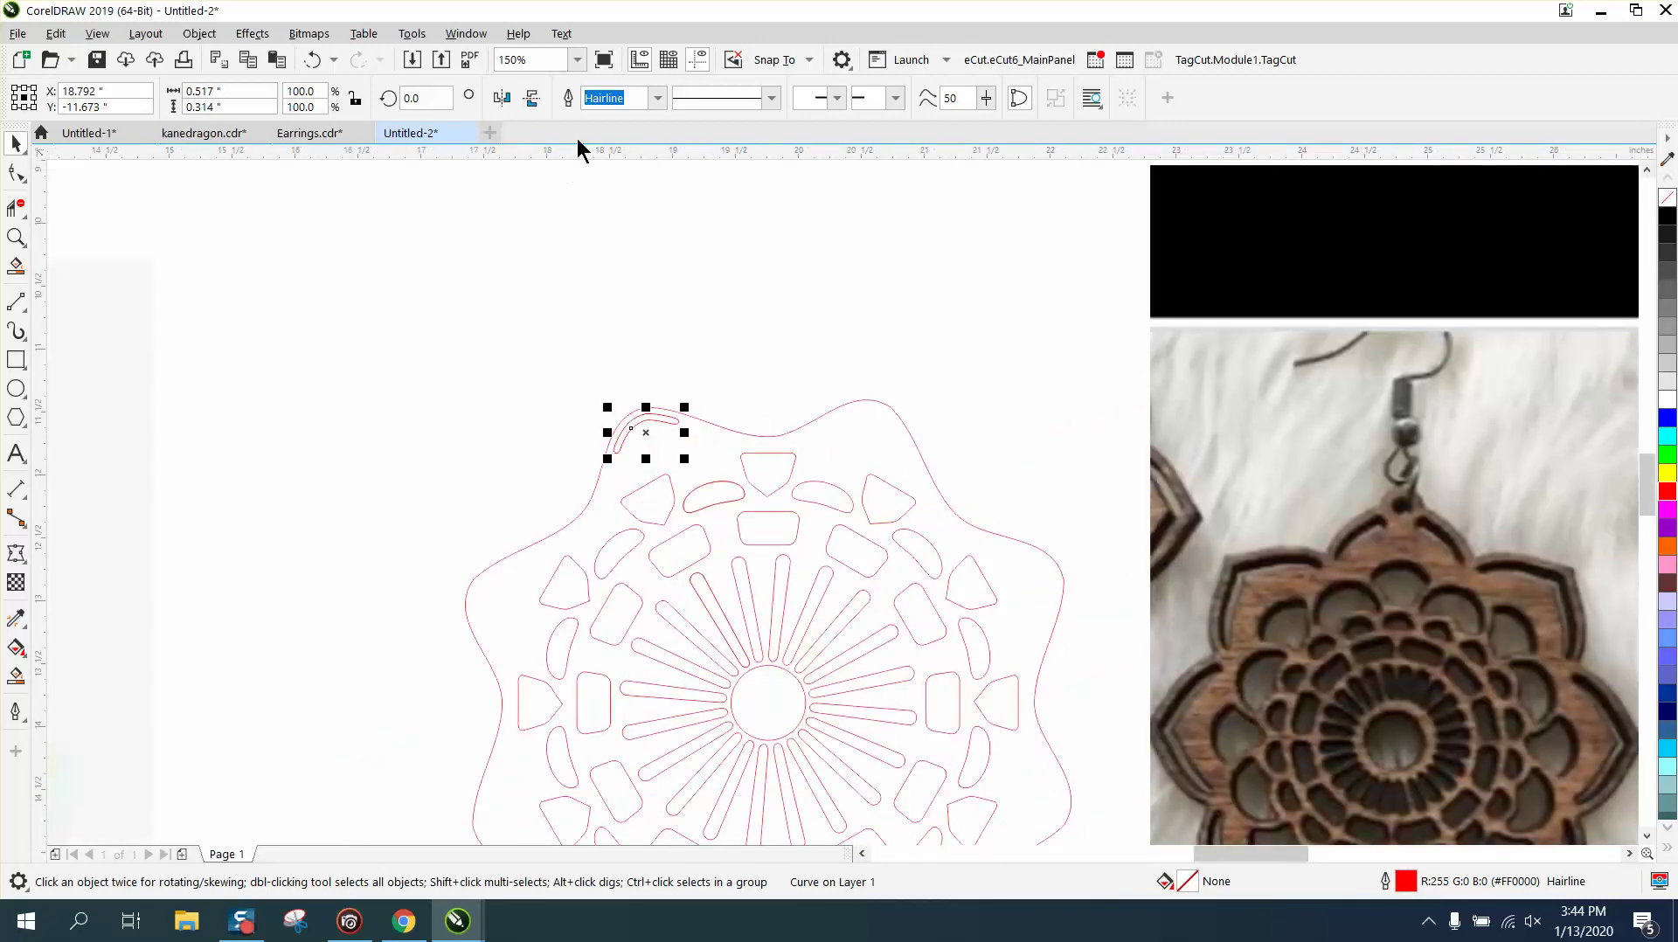
pyautogui.click(481, 34)
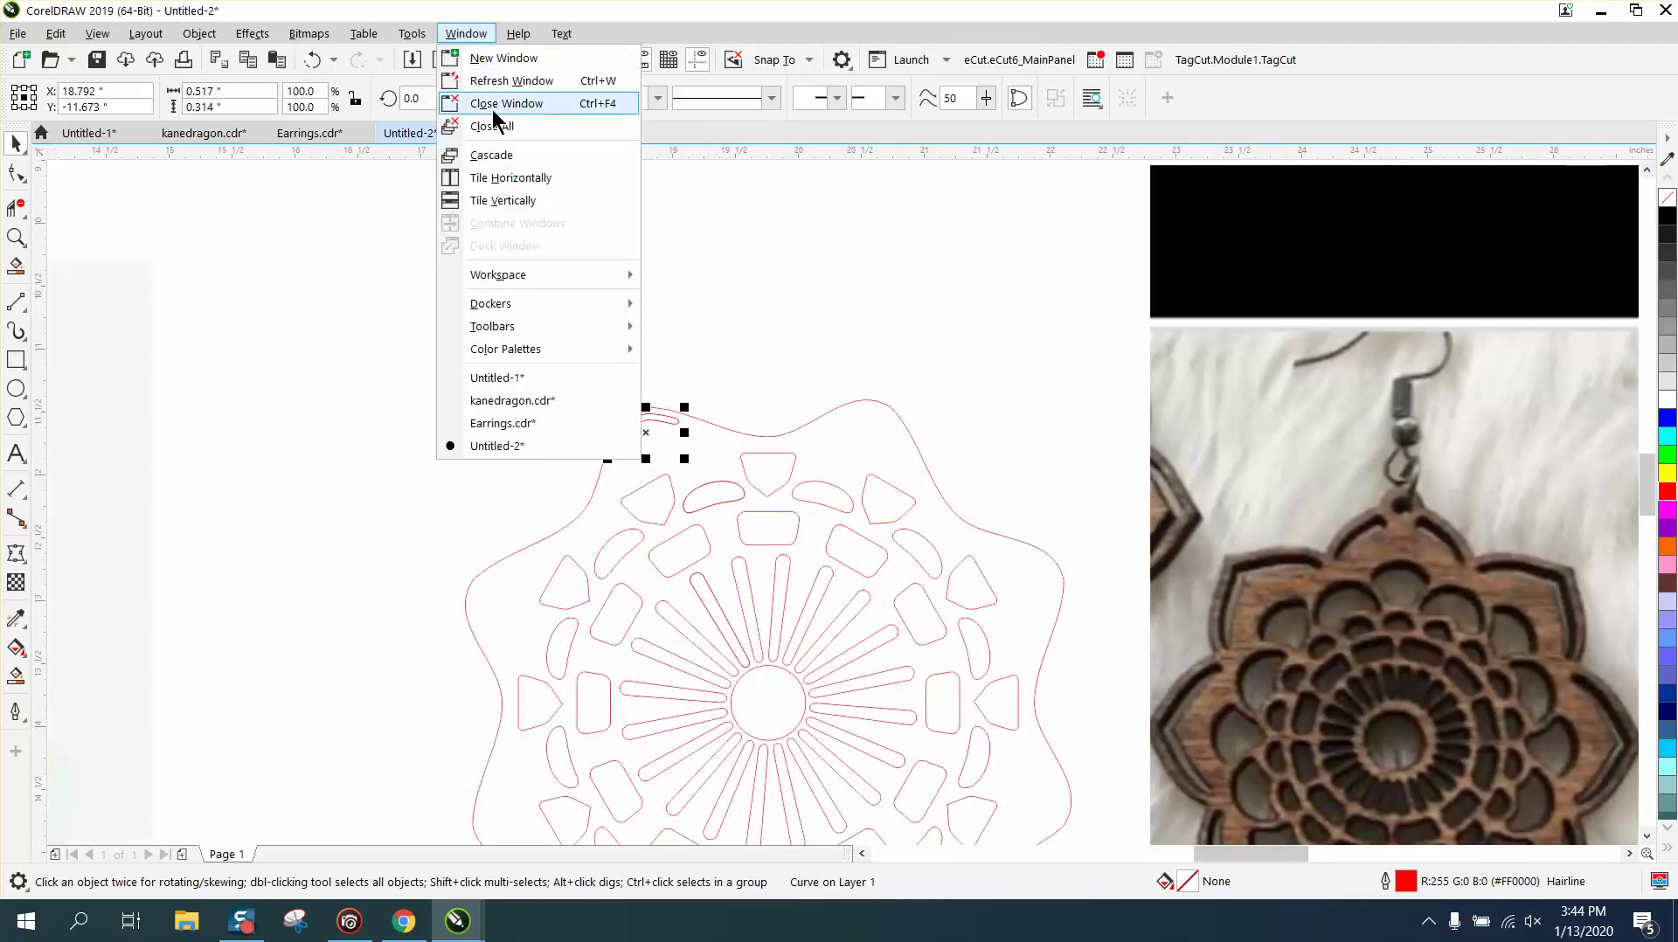
pyautogui.moveTo(521, 306)
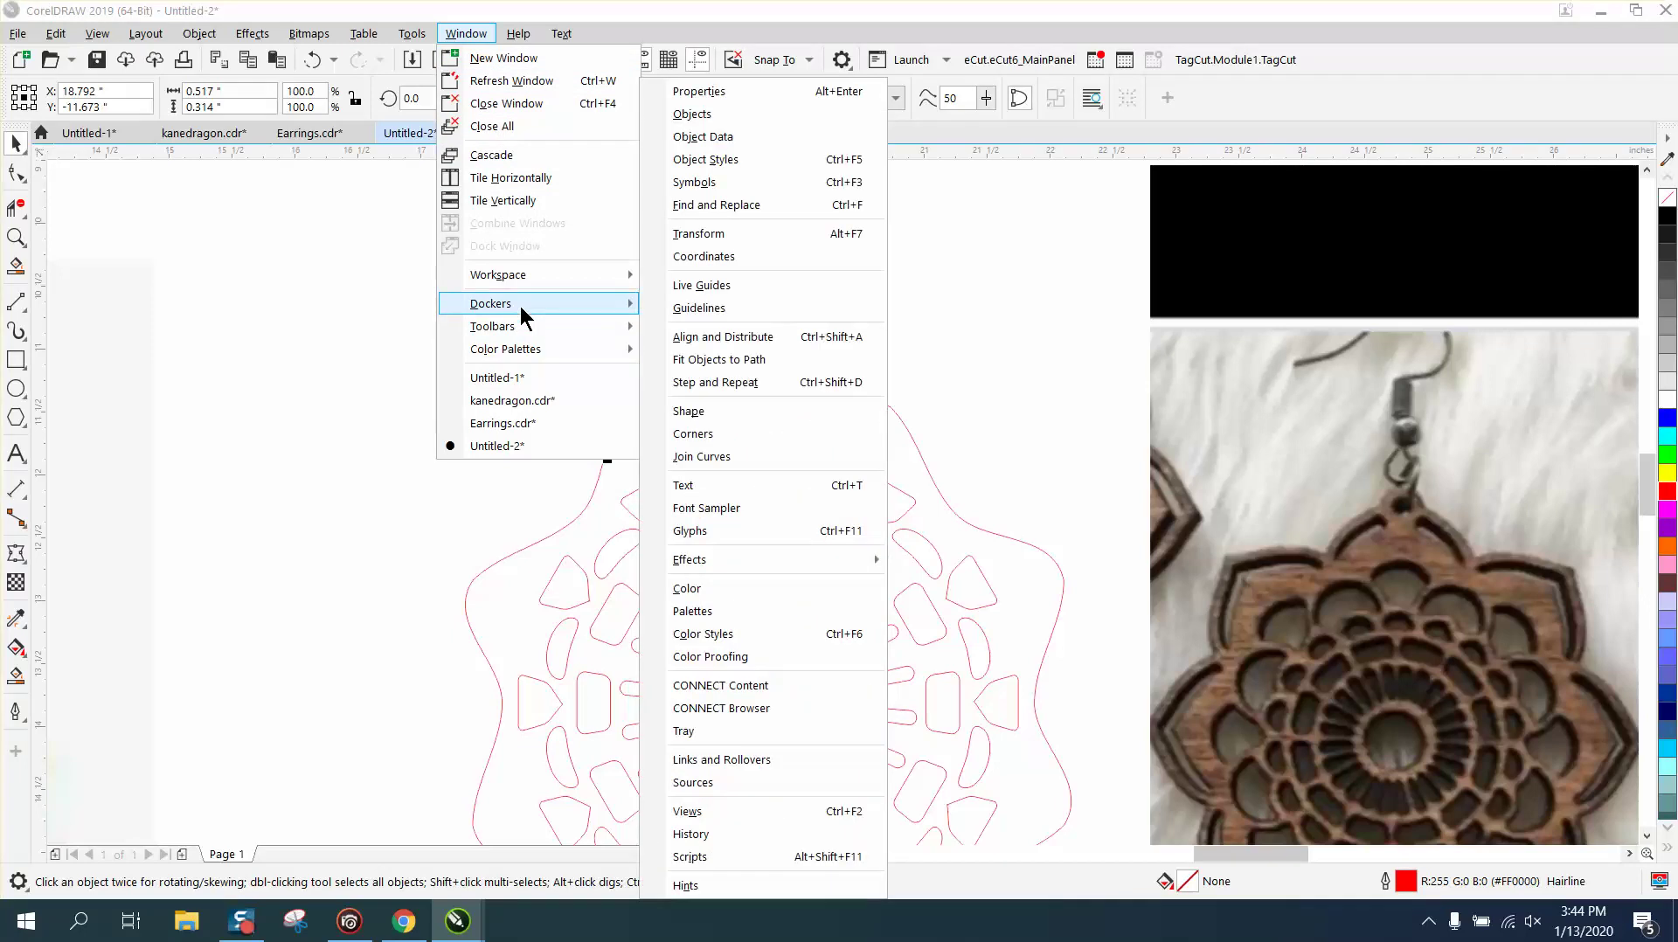
pyautogui.click(704, 233)
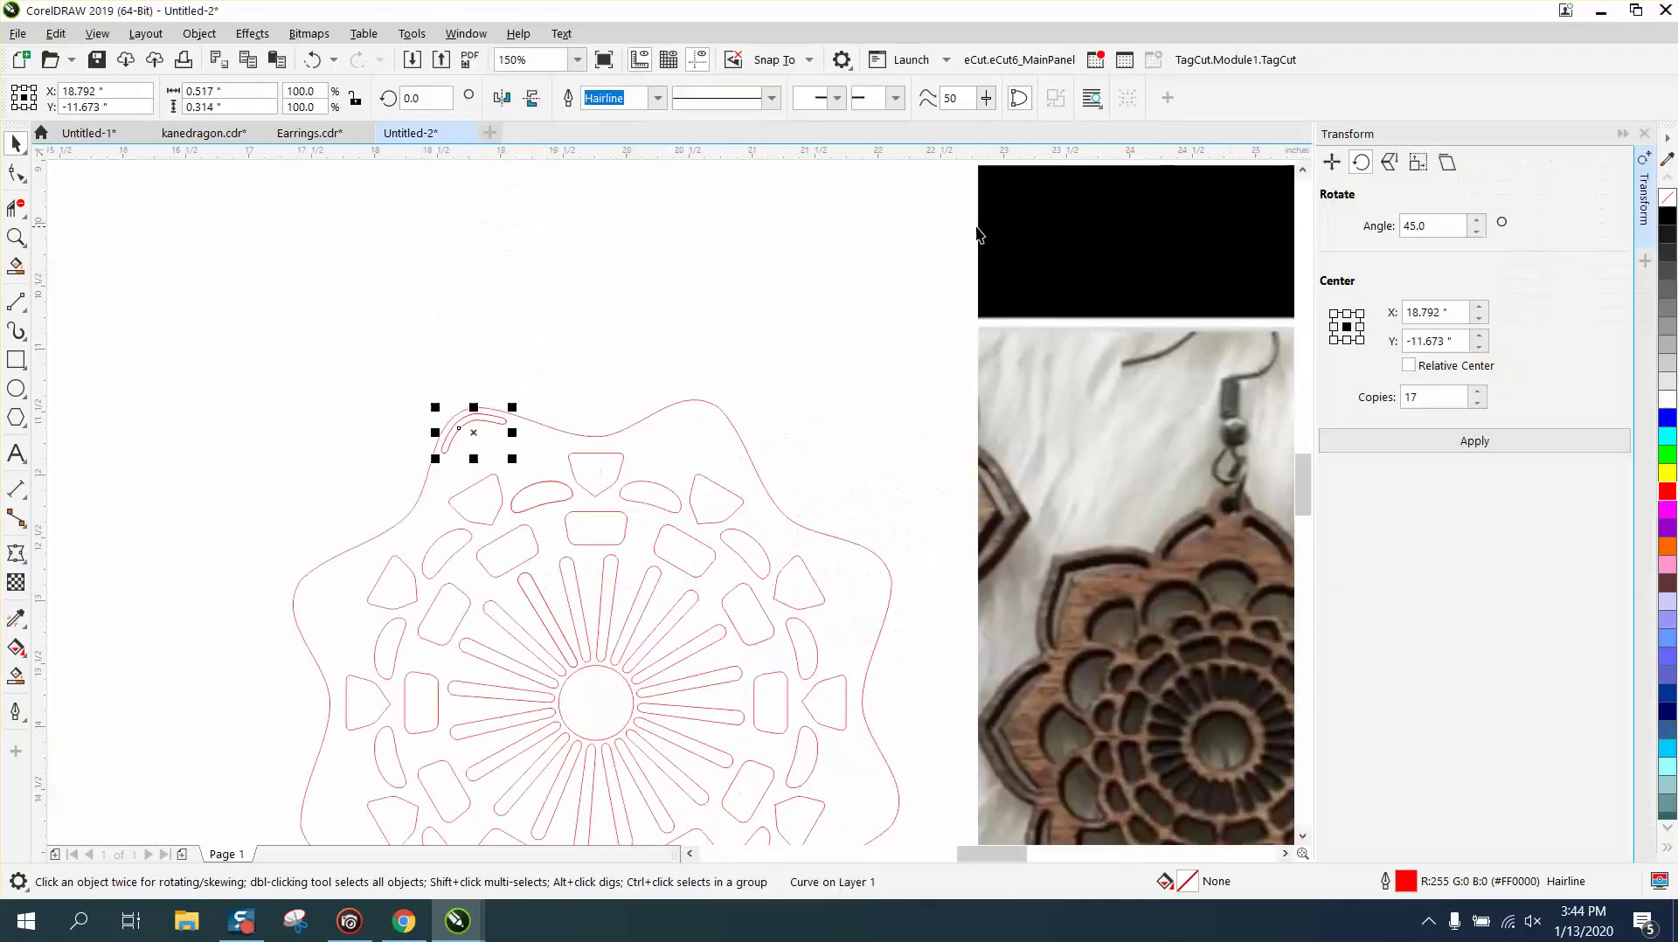
pyautogui.click(1359, 162)
pyautogui.scroll(-2, 768, 434)
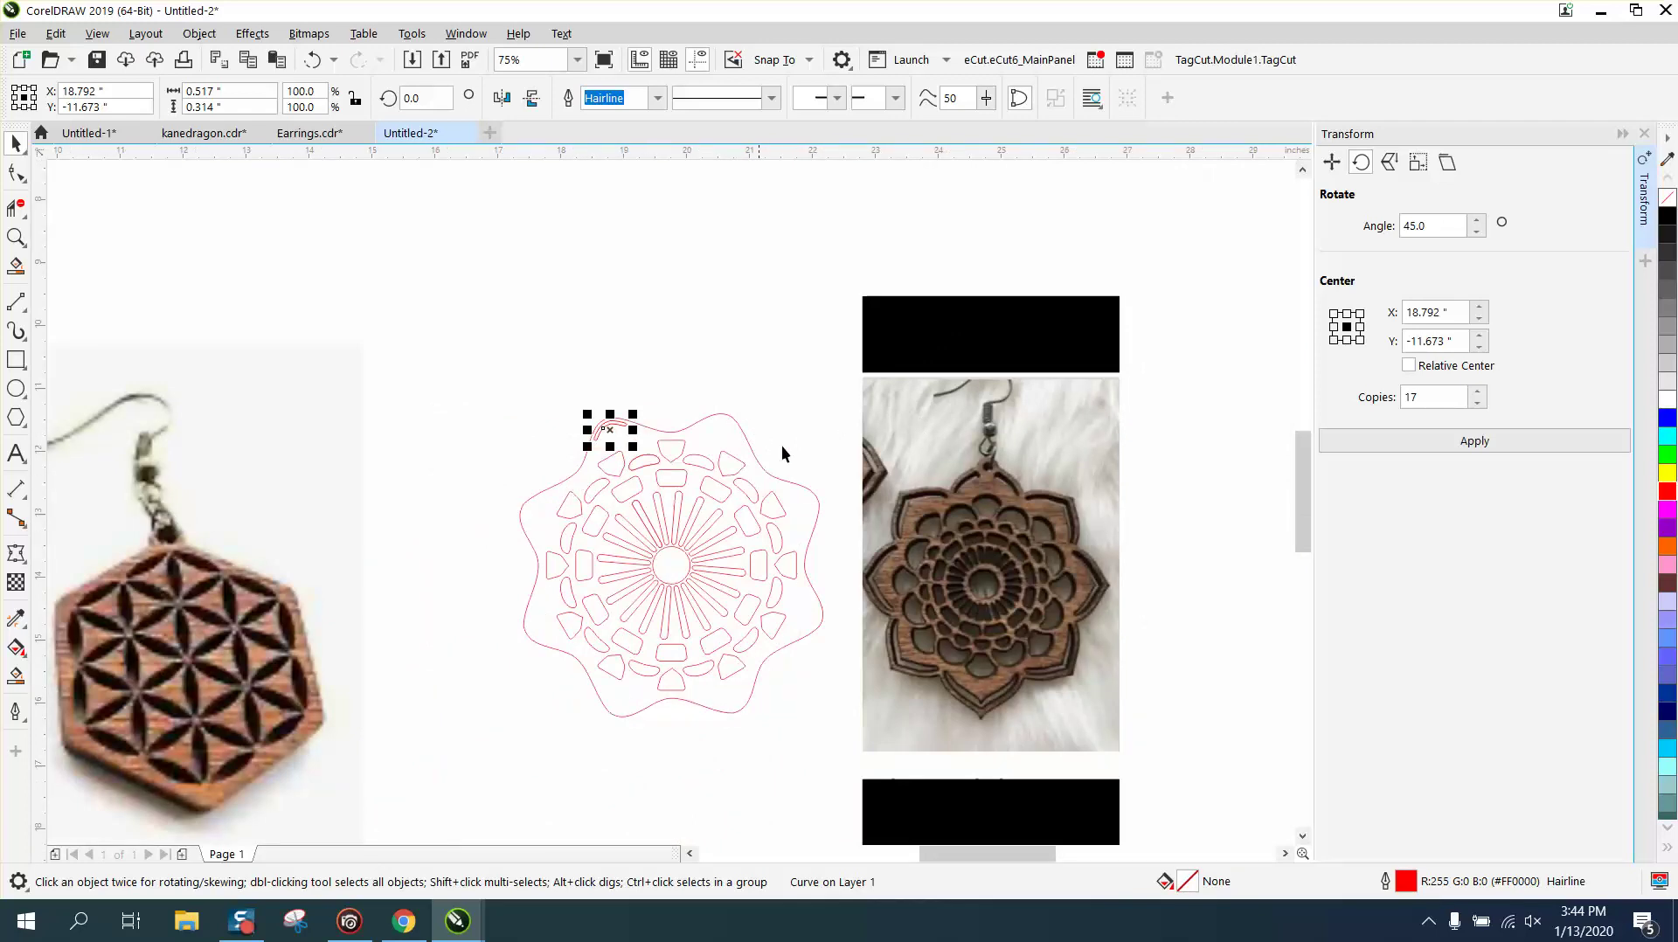
pyautogui.doubleClick(1440, 397)
pyautogui.write('7')
pyautogui.click(1474, 447)
# Try to move the slot's rotation centre onto the centre of the mandala.
pyautogui.click(610, 424)
pyautogui.moveTo(610, 430); pyautogui.dragTo(671, 564)
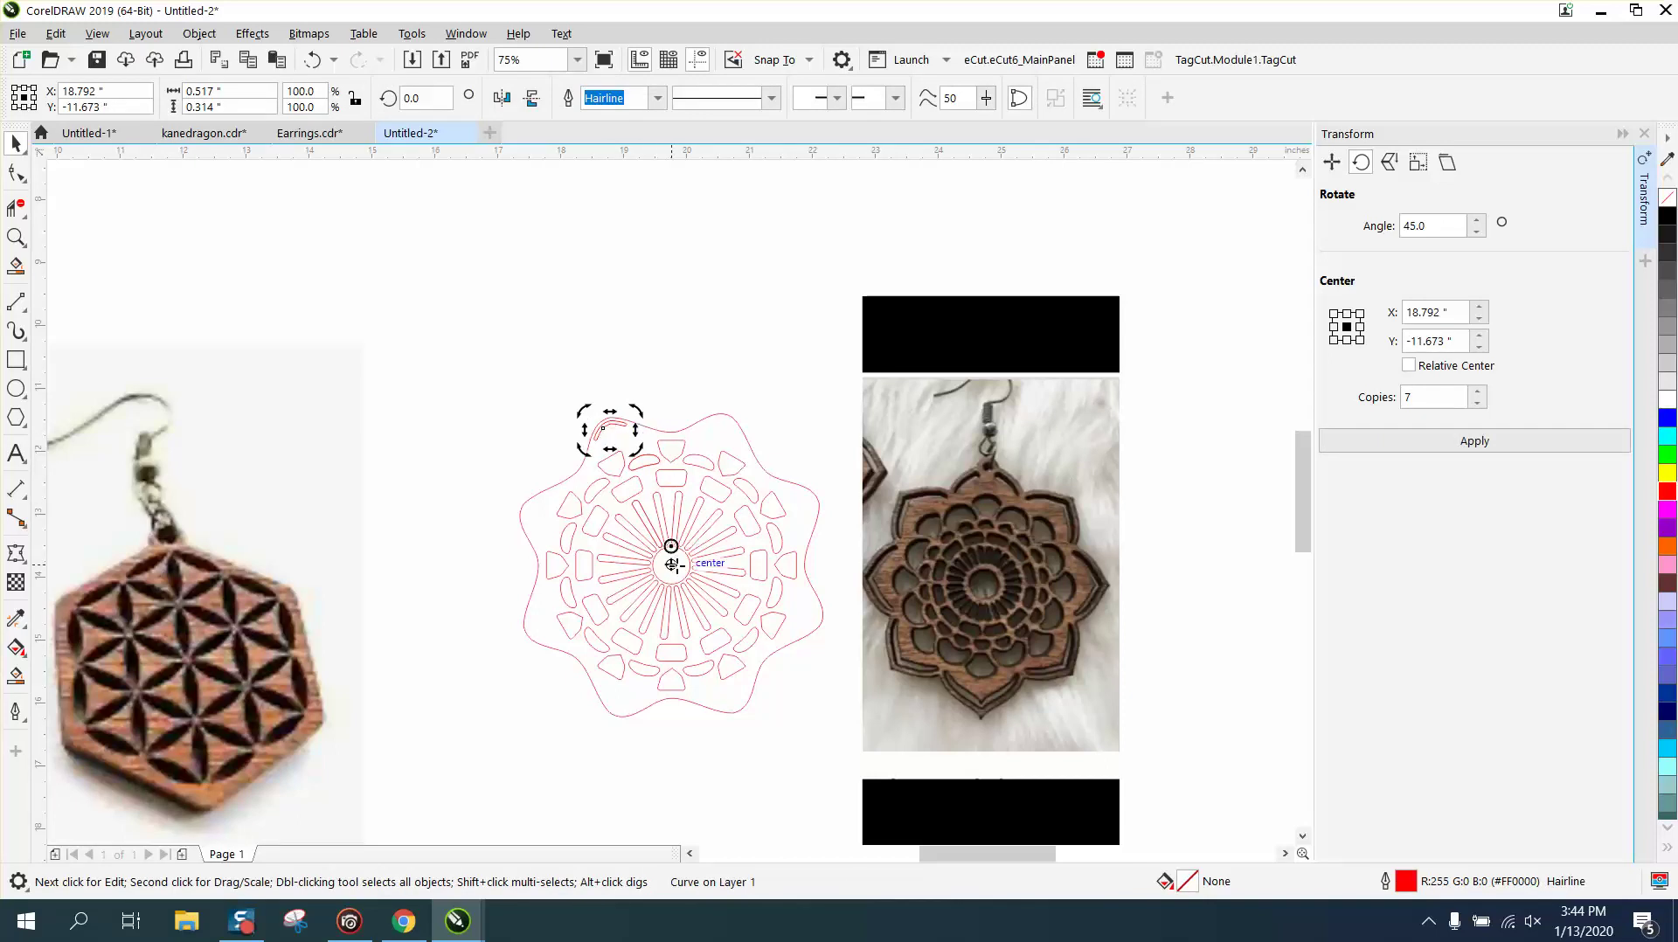
pyautogui.click(728, 374)
pyautogui.click(614, 427)
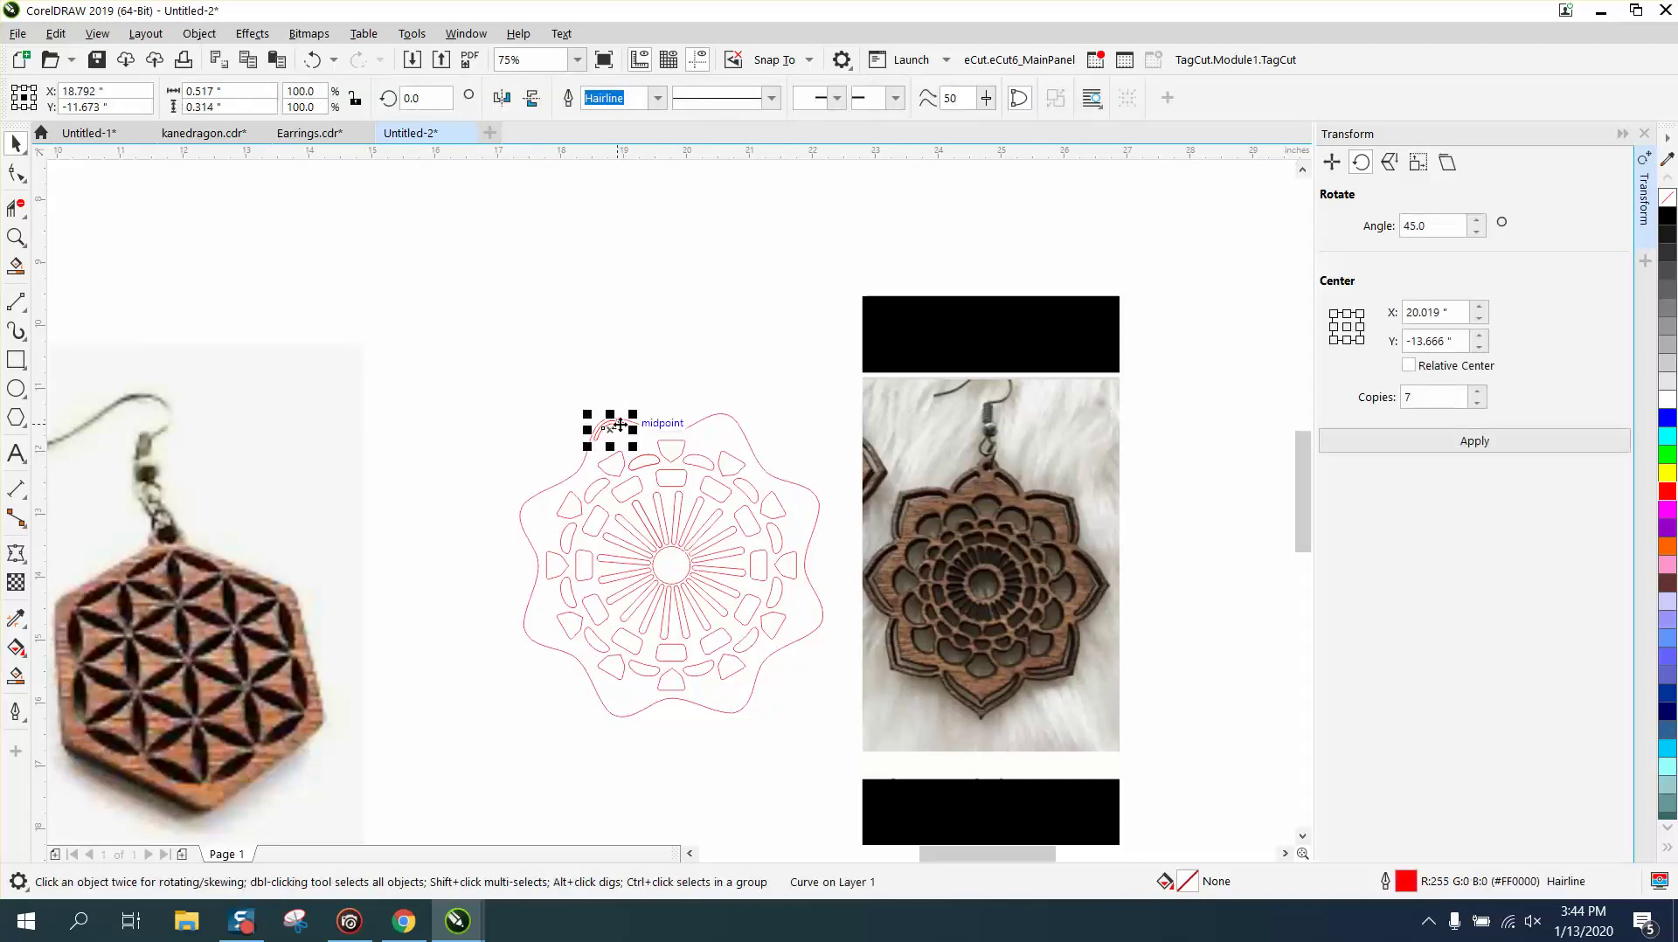
pyautogui.press('F10')
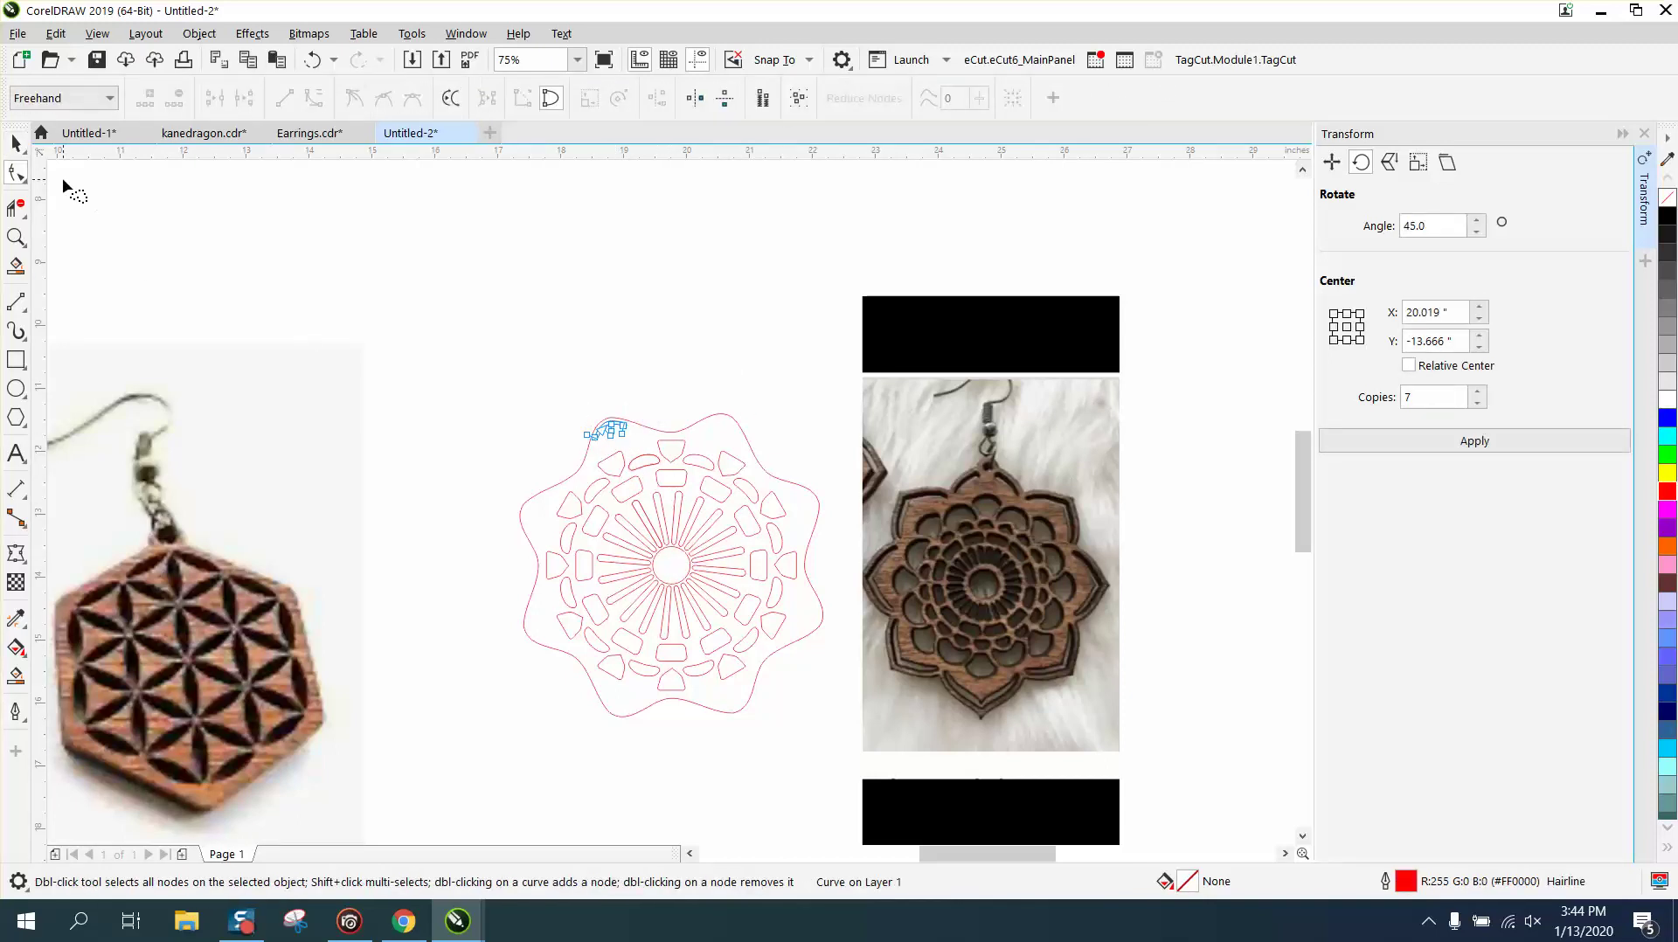
pyautogui.click(15, 143)
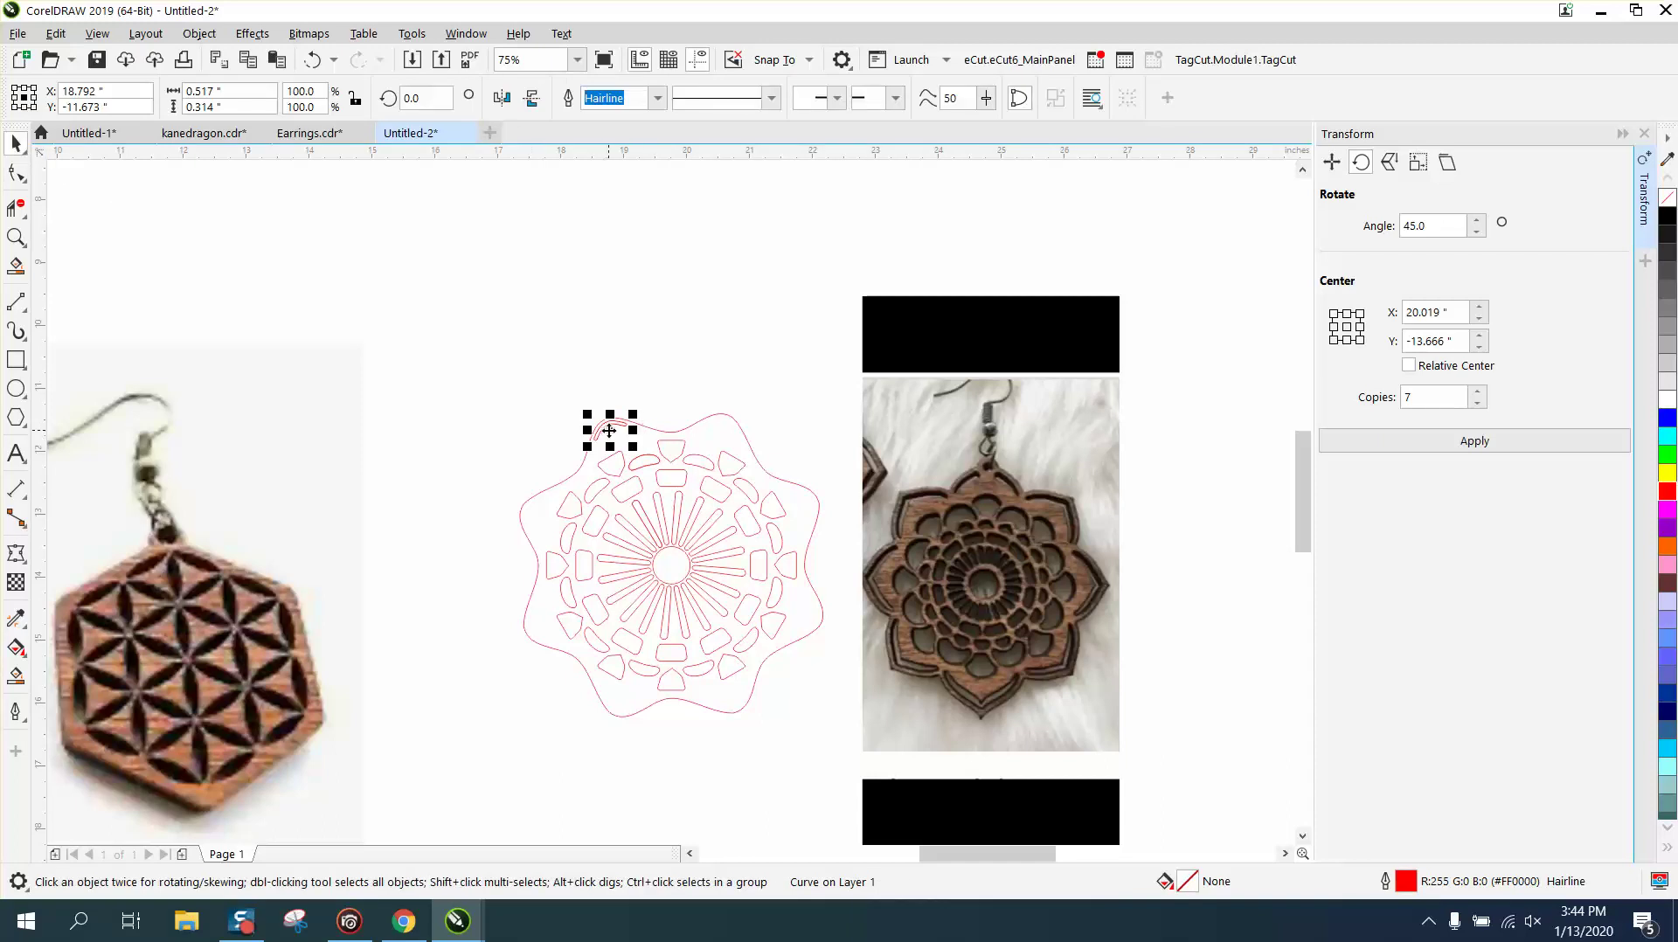
# Place the slot's rotation centre at the centre of the mandala's inner circle and keep the slot selected.
pyautogui.click(612, 430)
pyautogui.moveTo(610, 429); pyautogui.dragTo(671, 564)
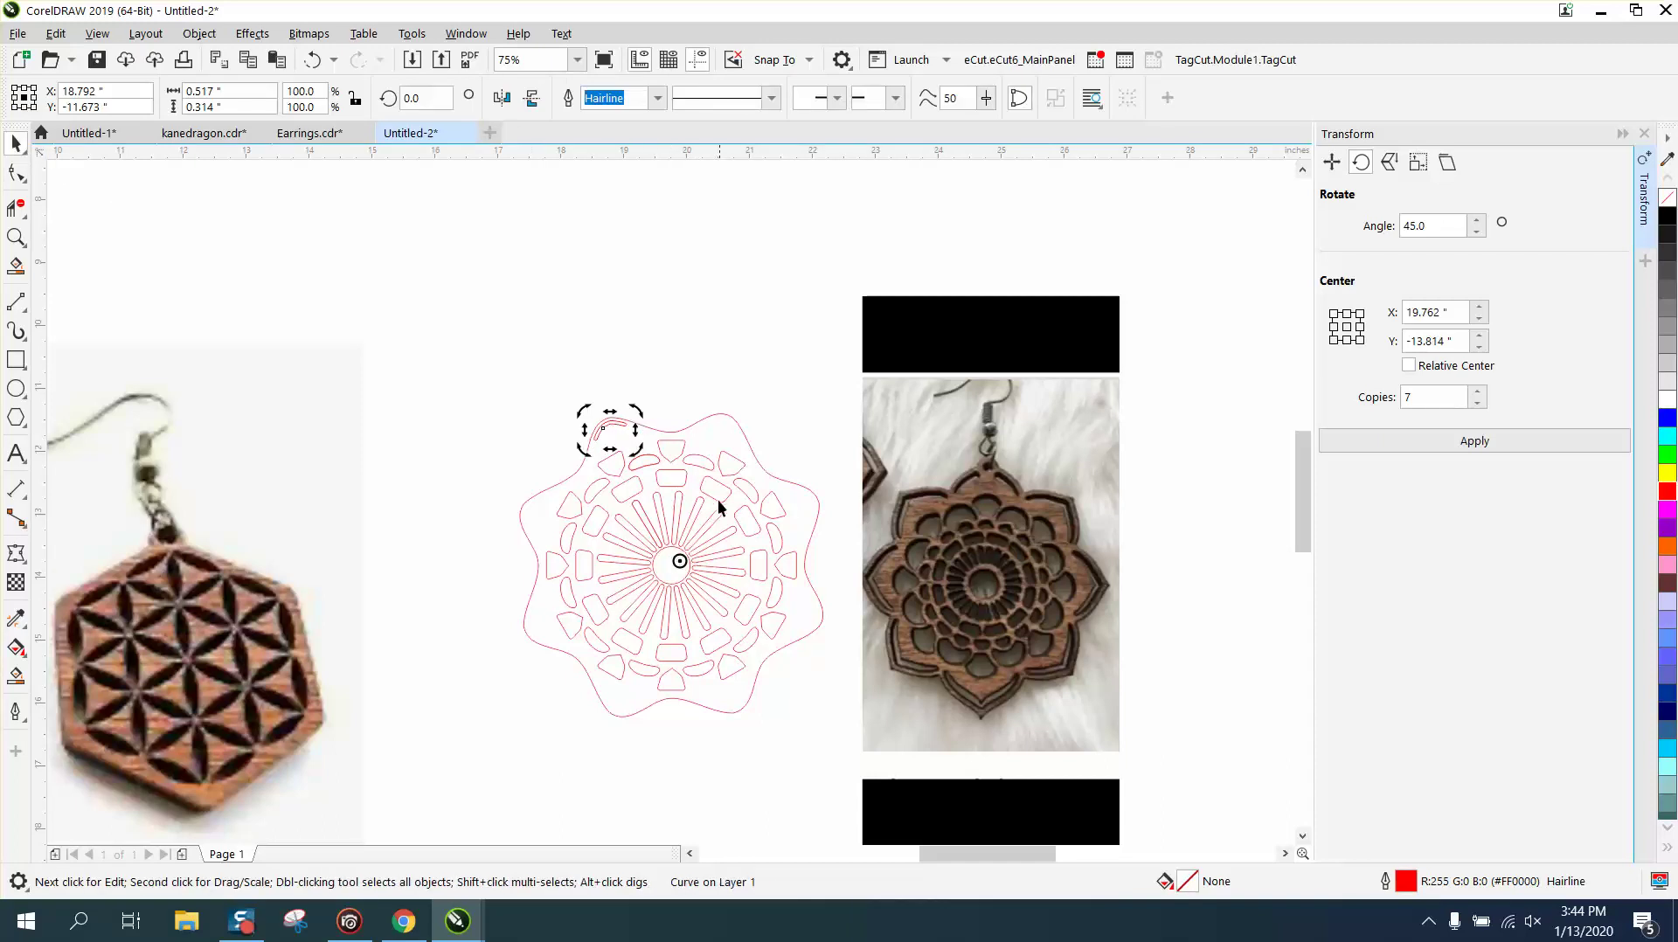
pyautogui.click(653, 405)
pyautogui.click(613, 423)
pyautogui.click(613, 423)
# Rotate 7 copies of the slot around the mandala at 45°, compare them with the reference photo, and undo the copies.
pyautogui.click(1466, 442)
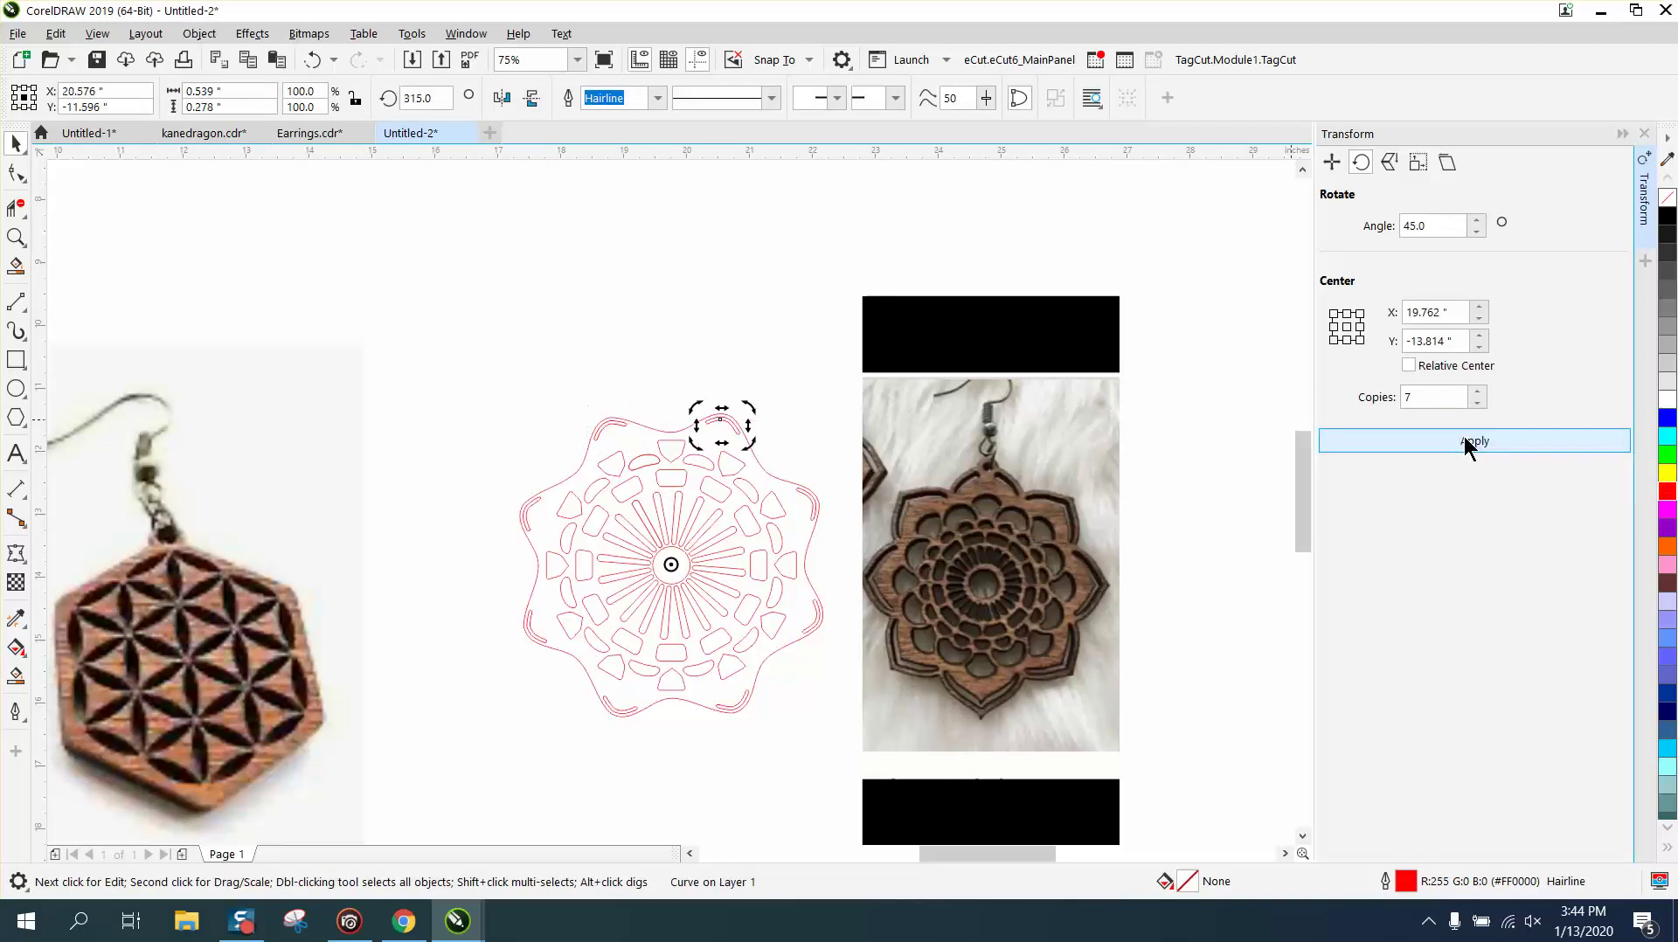
pyautogui.click(23, 245)
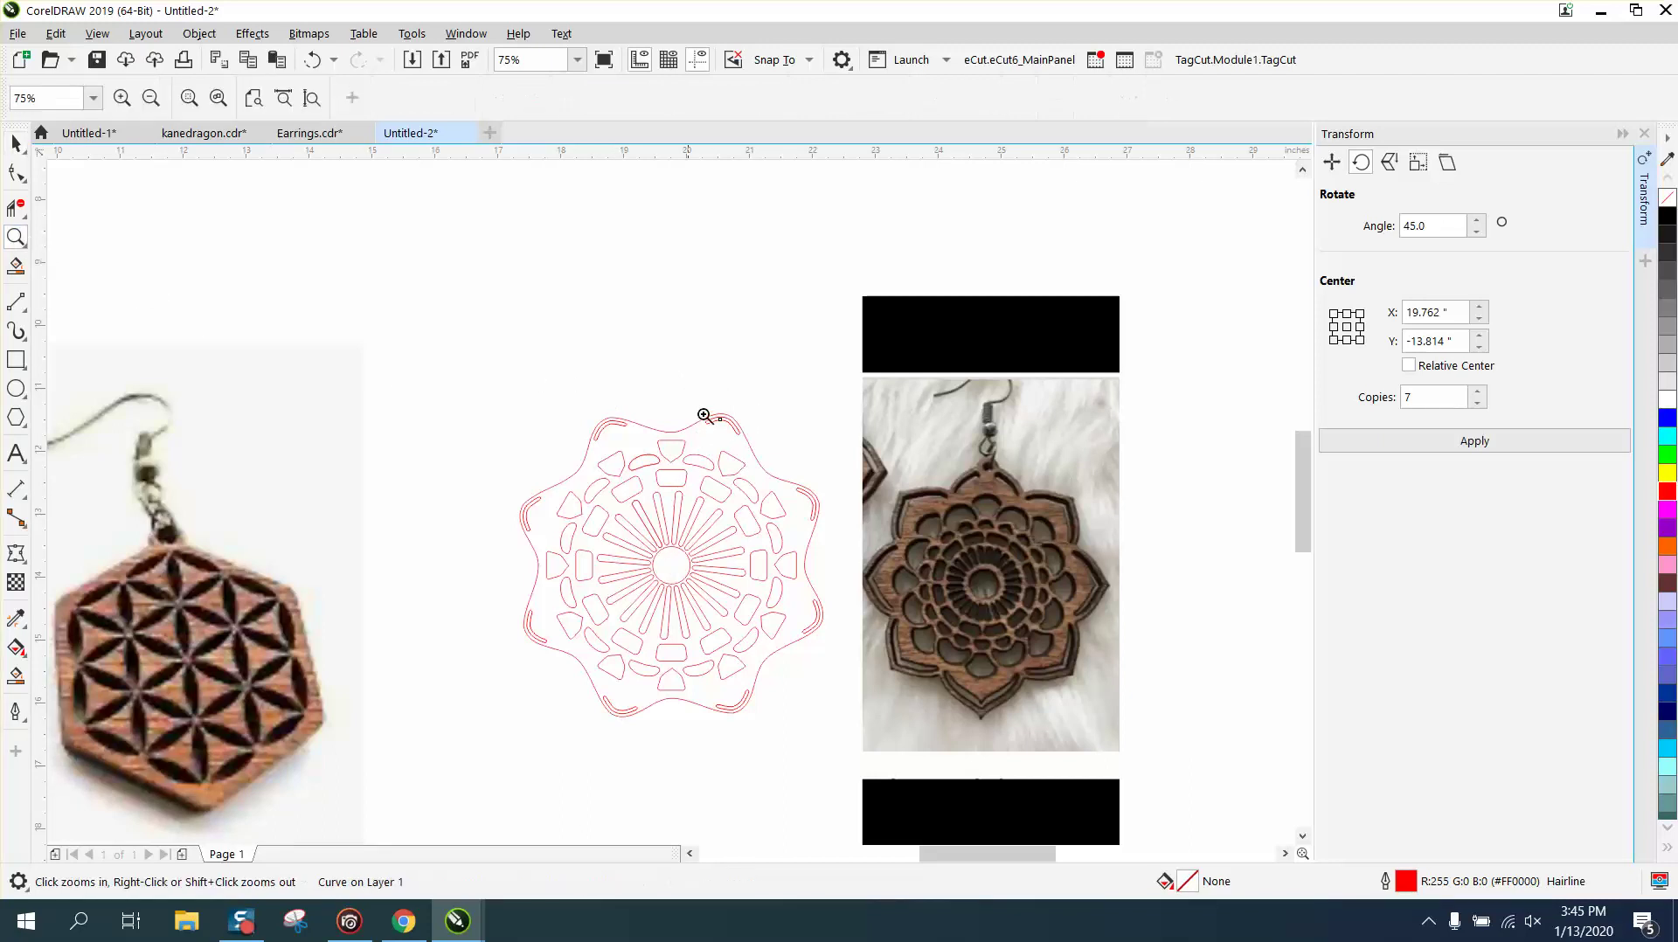
pyautogui.moveTo(524, 404); pyautogui.dragTo(970, 552)
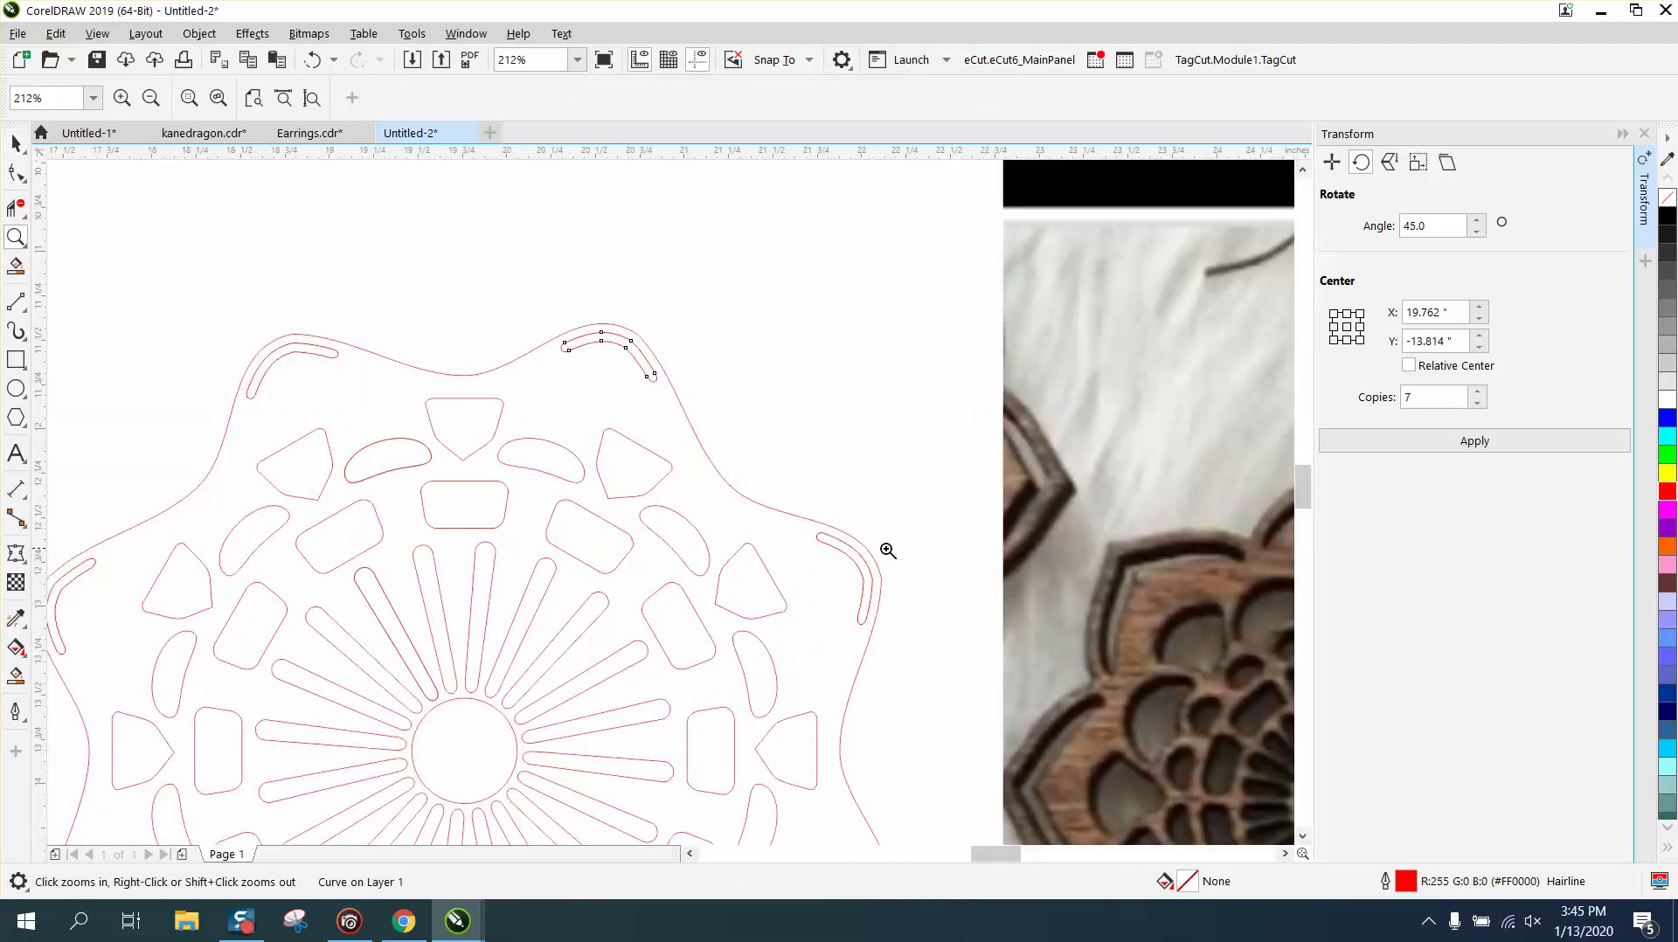
pyautogui.rightClick(456, 430)
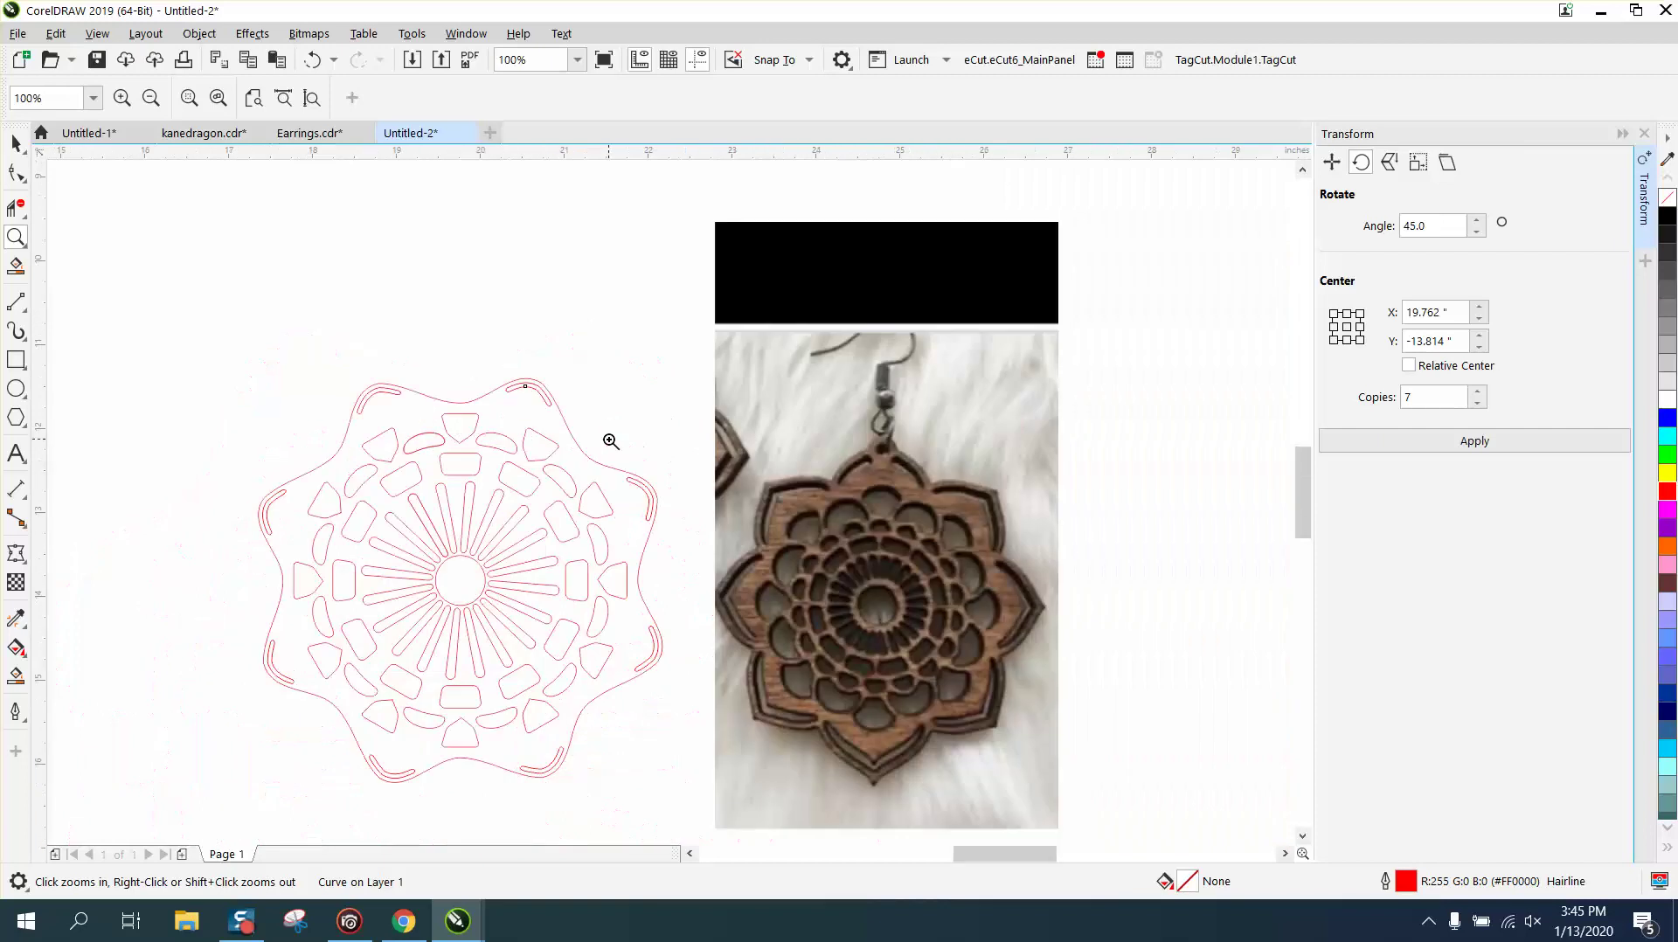
pyautogui.click(312, 58)
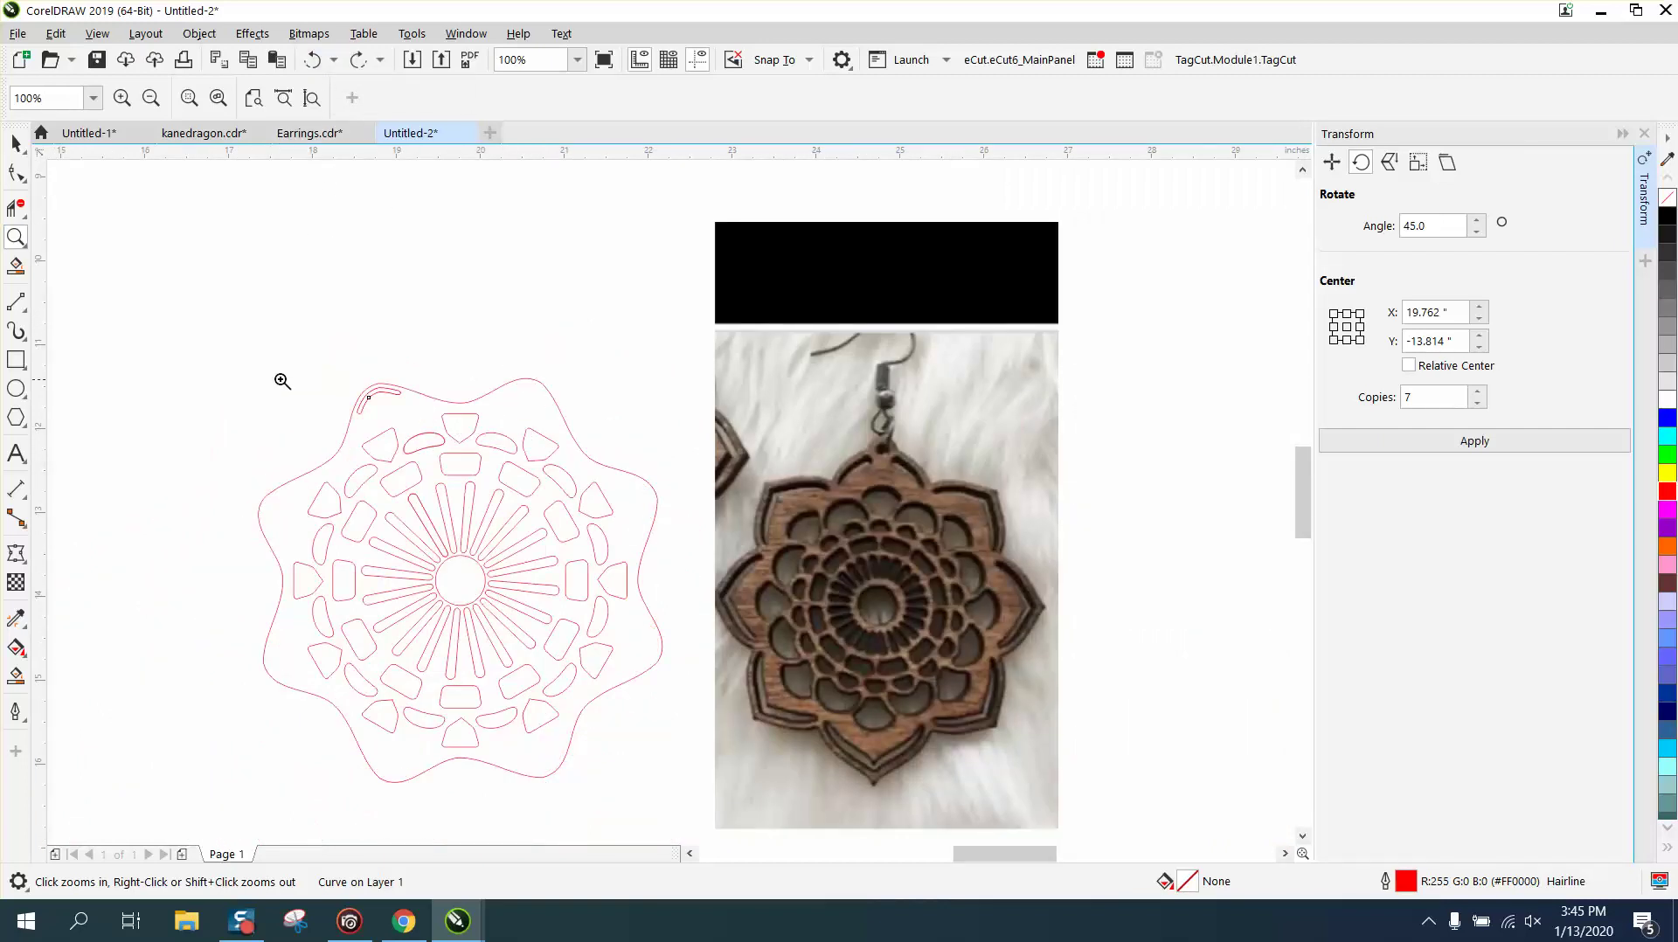
# Duplicate the slot slightly inward within the upper-left petal and scale the copy proportionally to about 132.3%.
pyautogui.moveTo(278, 351); pyautogui.dragTo(694, 512)
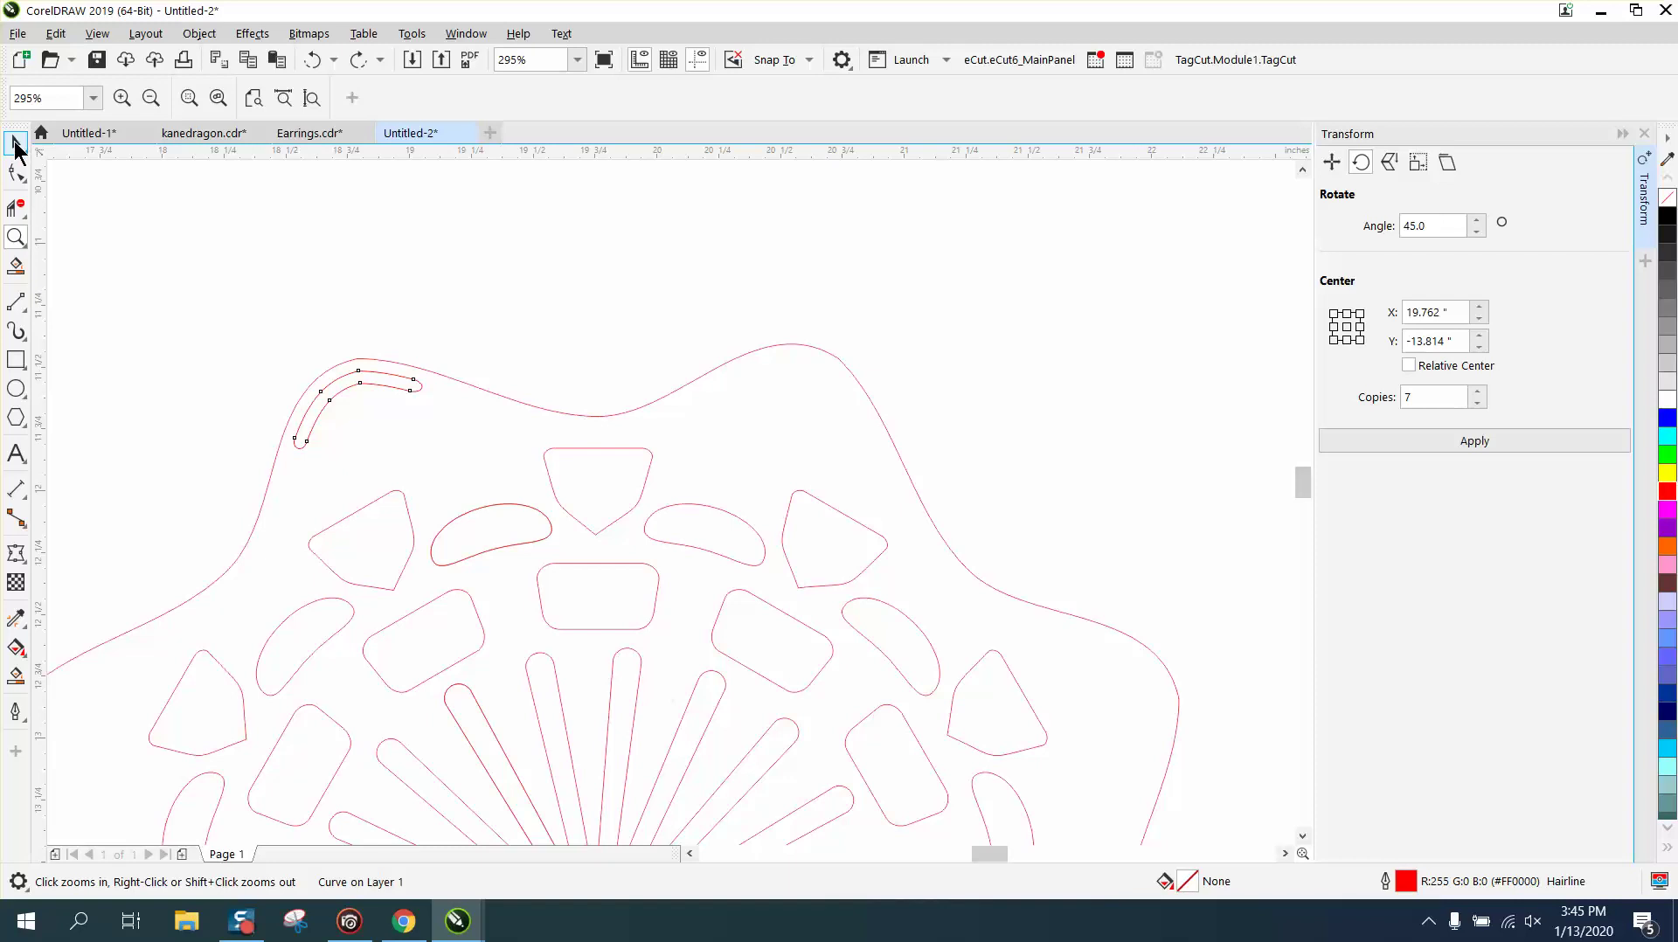
pyautogui.click(16, 143)
pyautogui.hotkey('ctrl', 'shift', 'z')
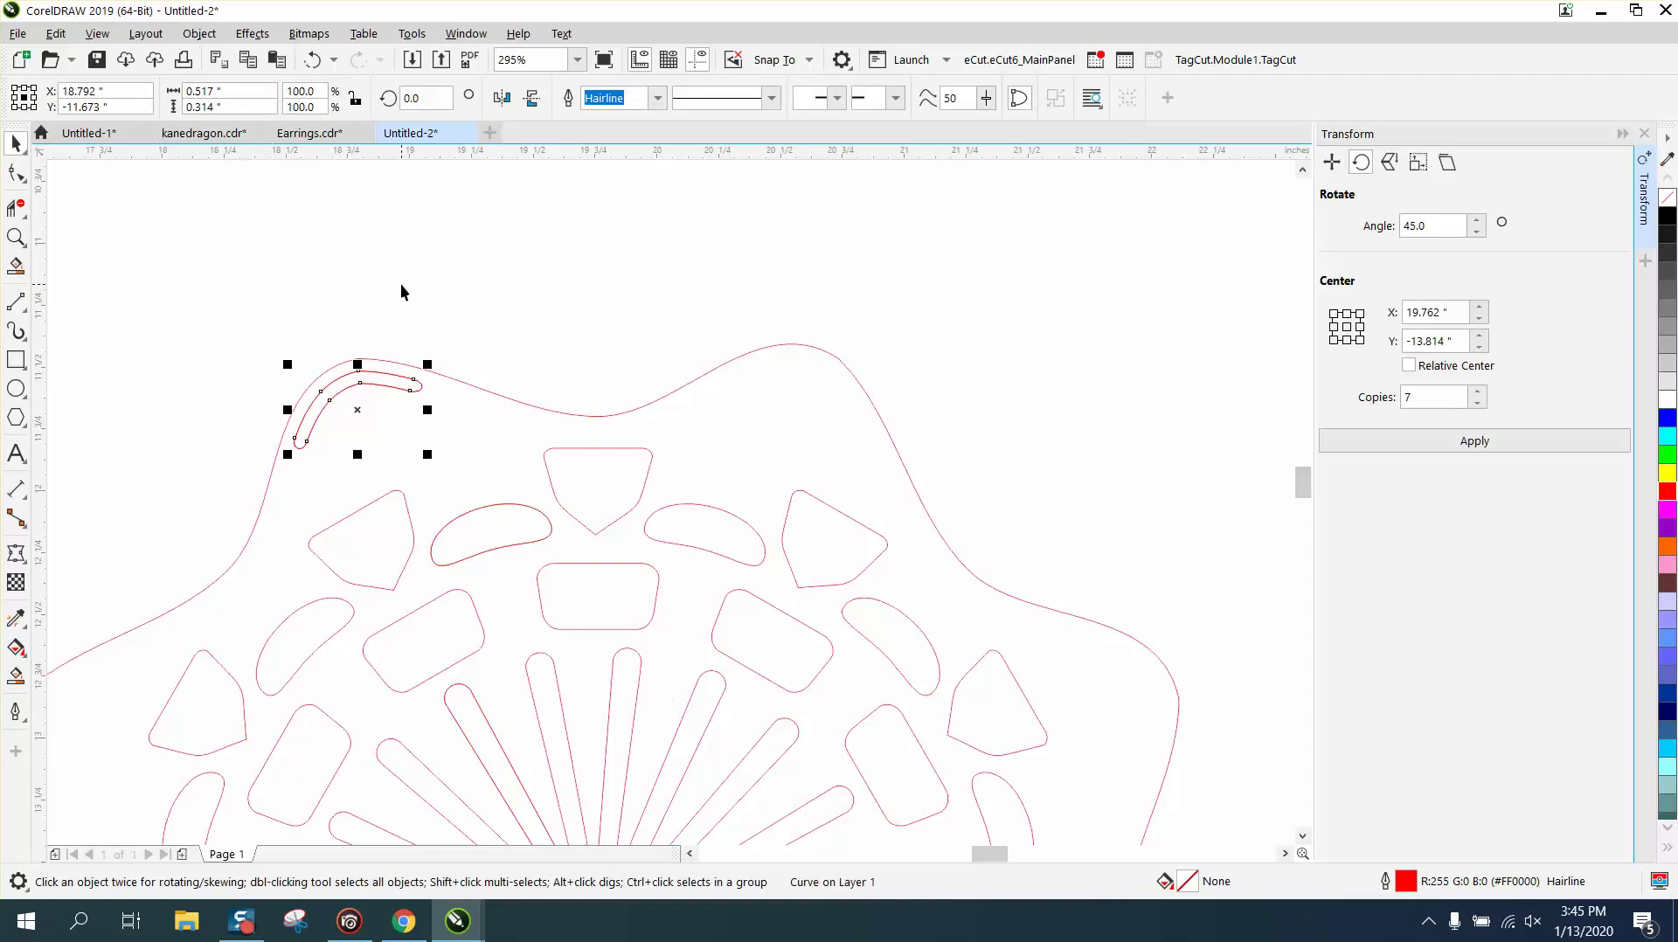
pyautogui.moveTo(358, 409); pyautogui.dragTo(376, 439)
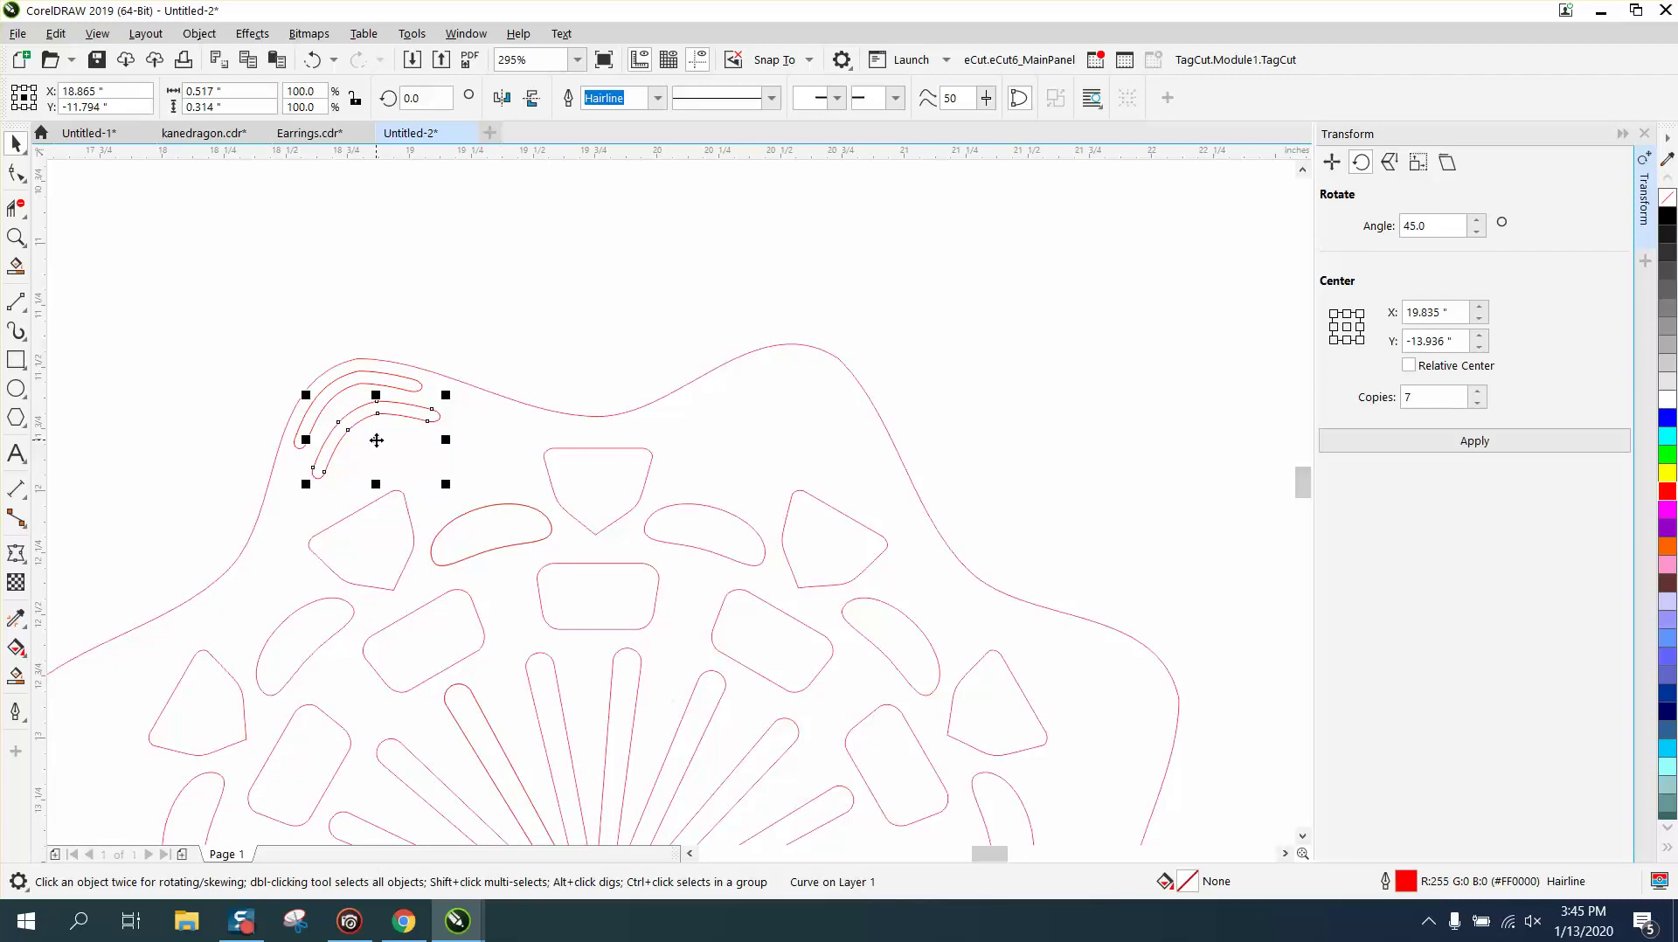
pyautogui.moveTo(444, 396); pyautogui.dragTo(478, 395)
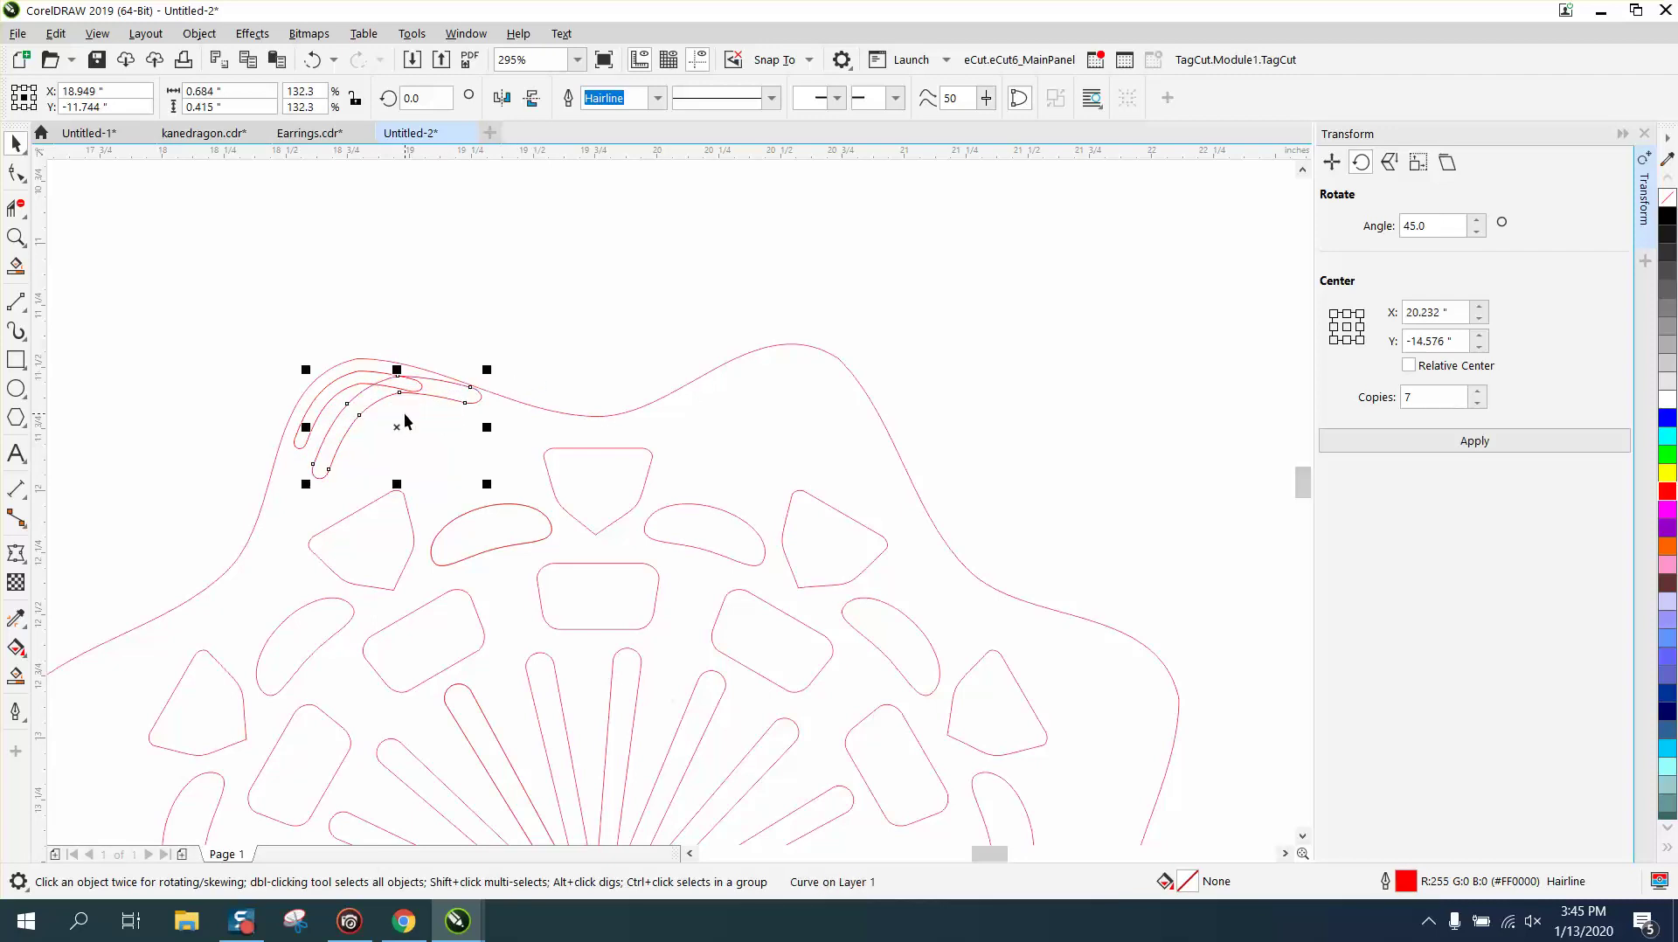
# Move the enlarged slot copy just beneath the original slot in the upper-left petal and group the two slots.
pyautogui.moveTo(397, 431)
pyautogui.mouseDown()
pyautogui.moveTo(375, 459)
pyautogui.moveTo(406, 449)
pyautogui.mouseUp()
pyautogui.click(478, 329)
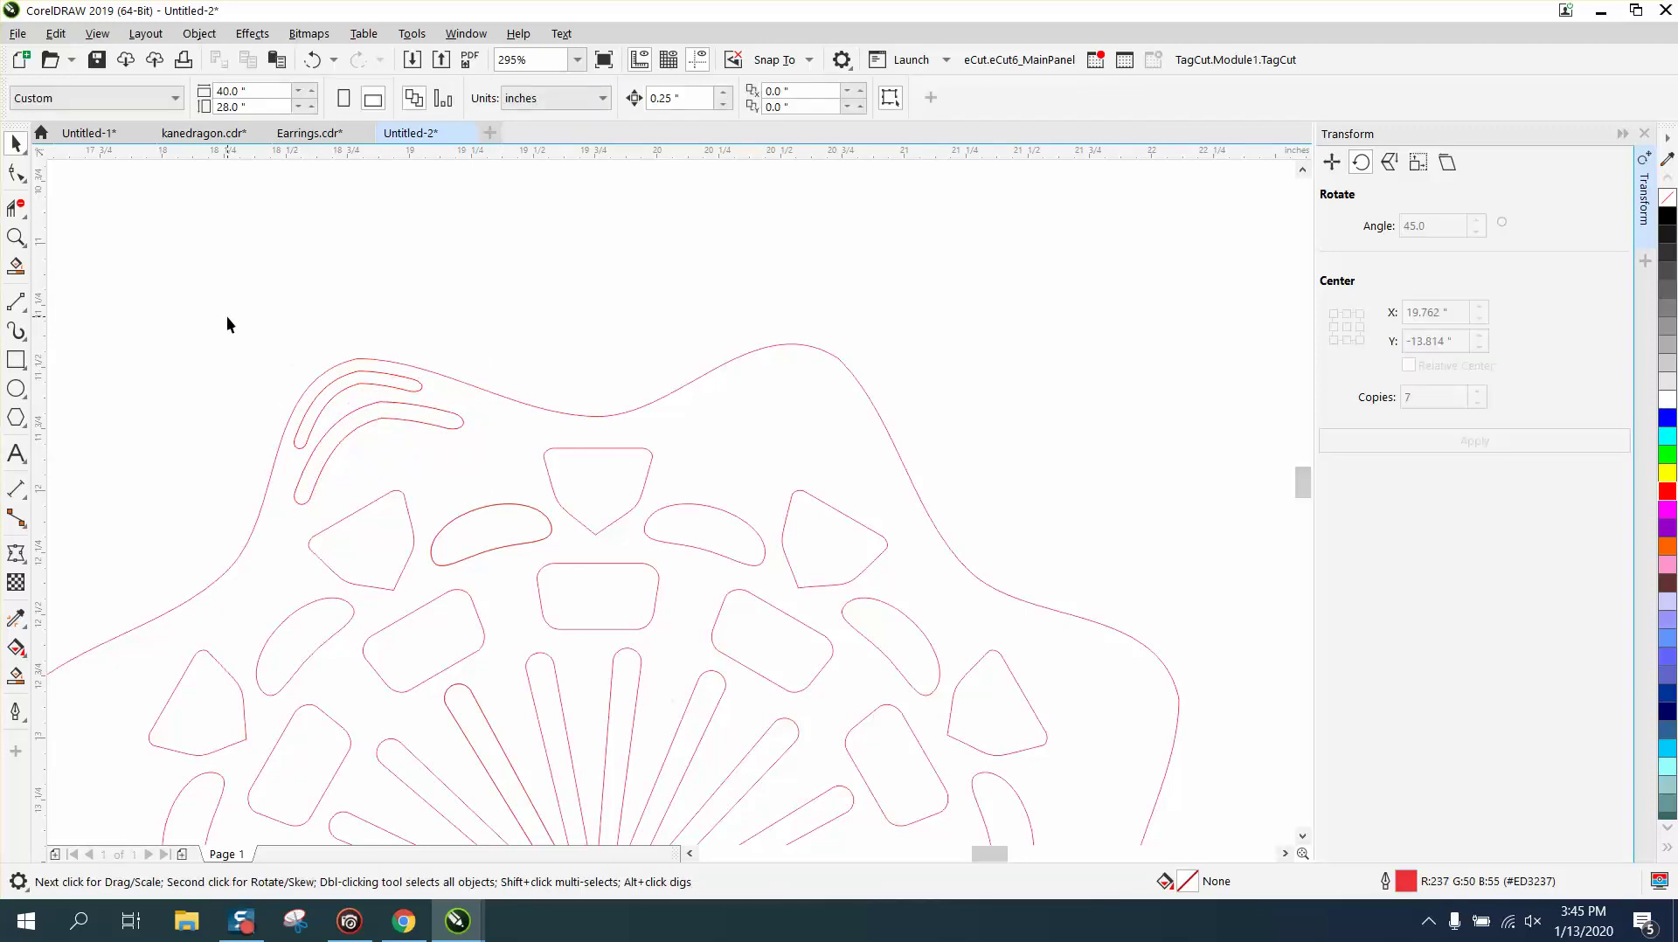
pyautogui.moveTo(504, 505); pyautogui.dragTo(509, 505)
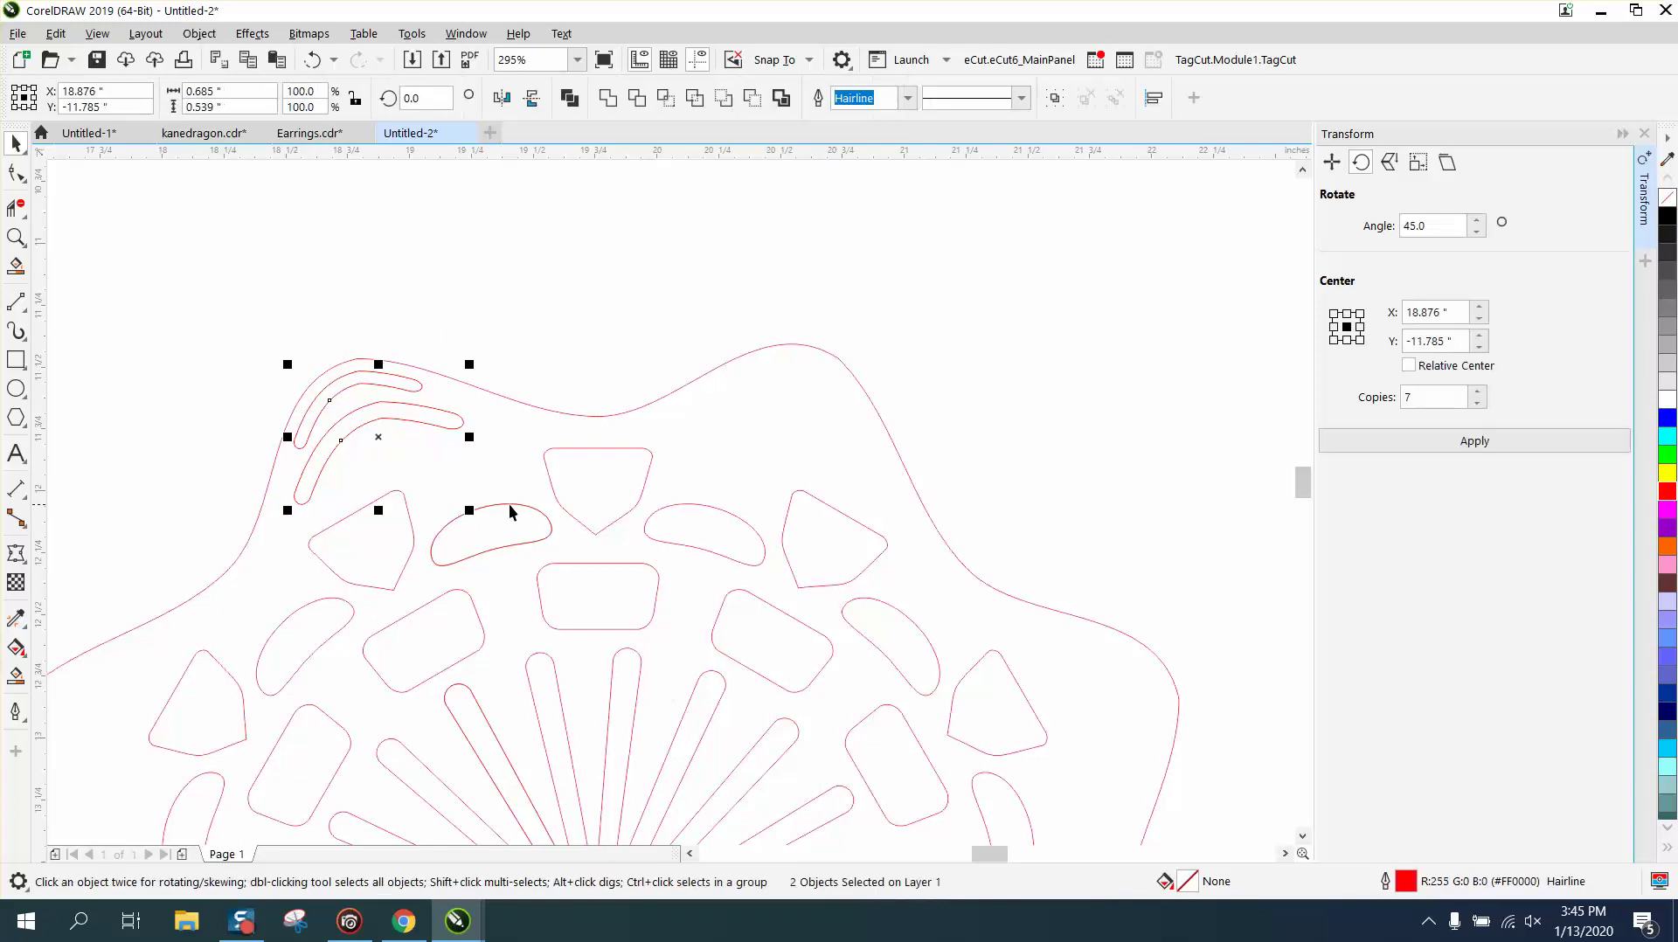
pyautogui.hotkey('ctrl', 'g')
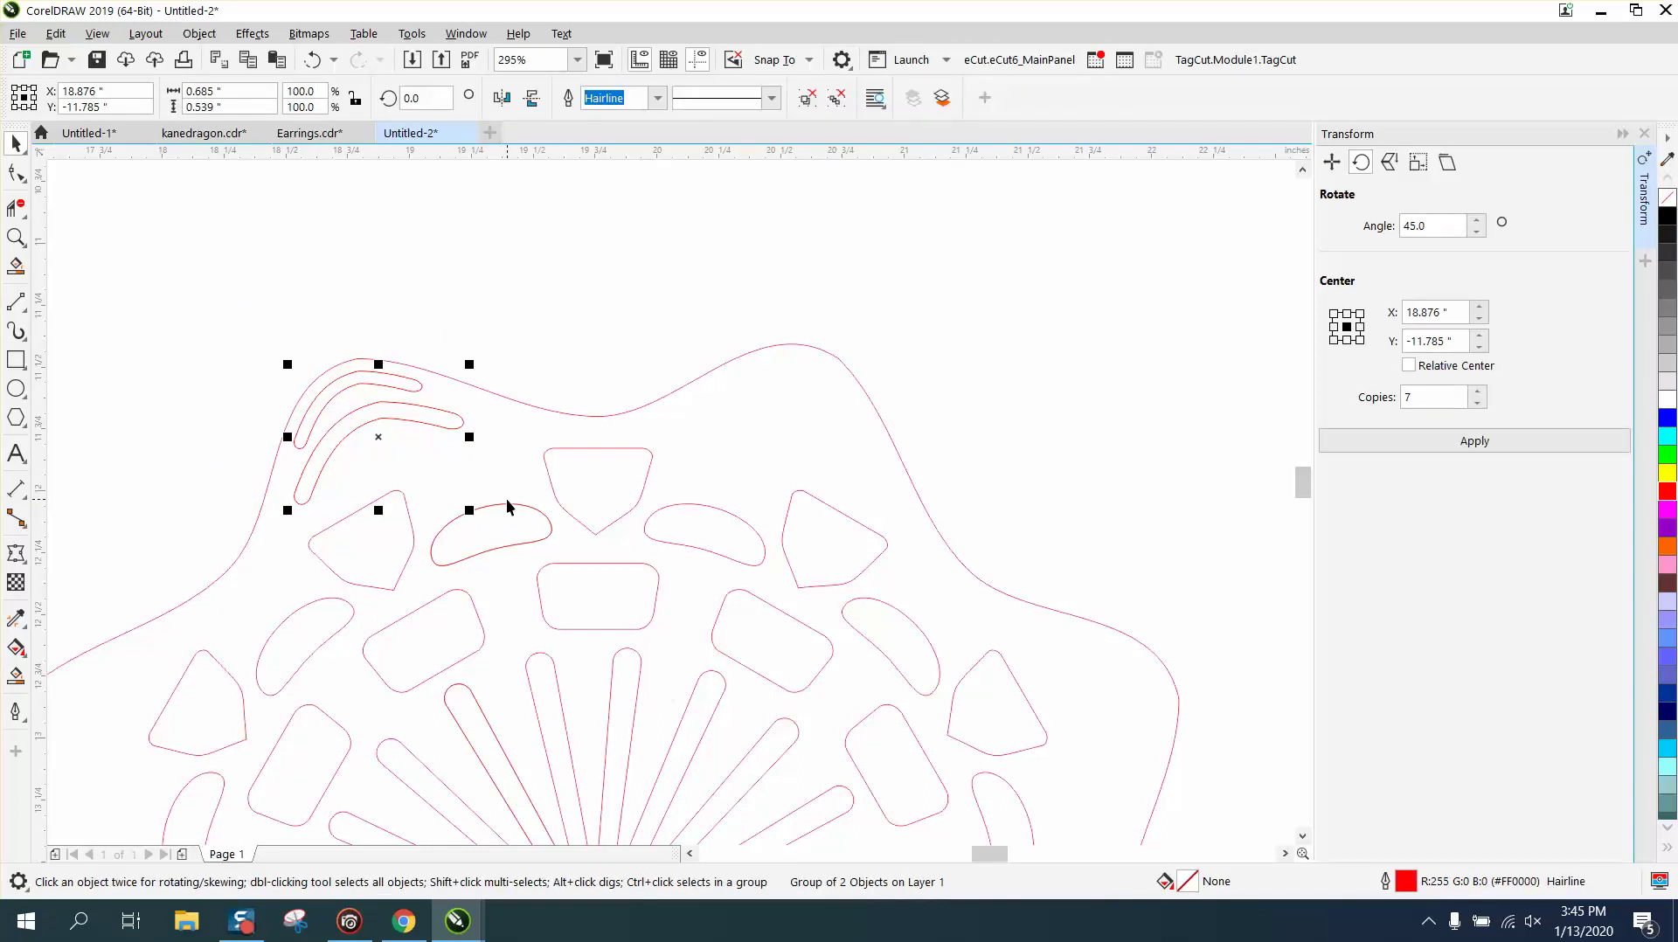
# Place the slot pair's rotation centre at the mandala's centre and rotate 7 copies around it at 45°.
pyautogui.click(382, 437)
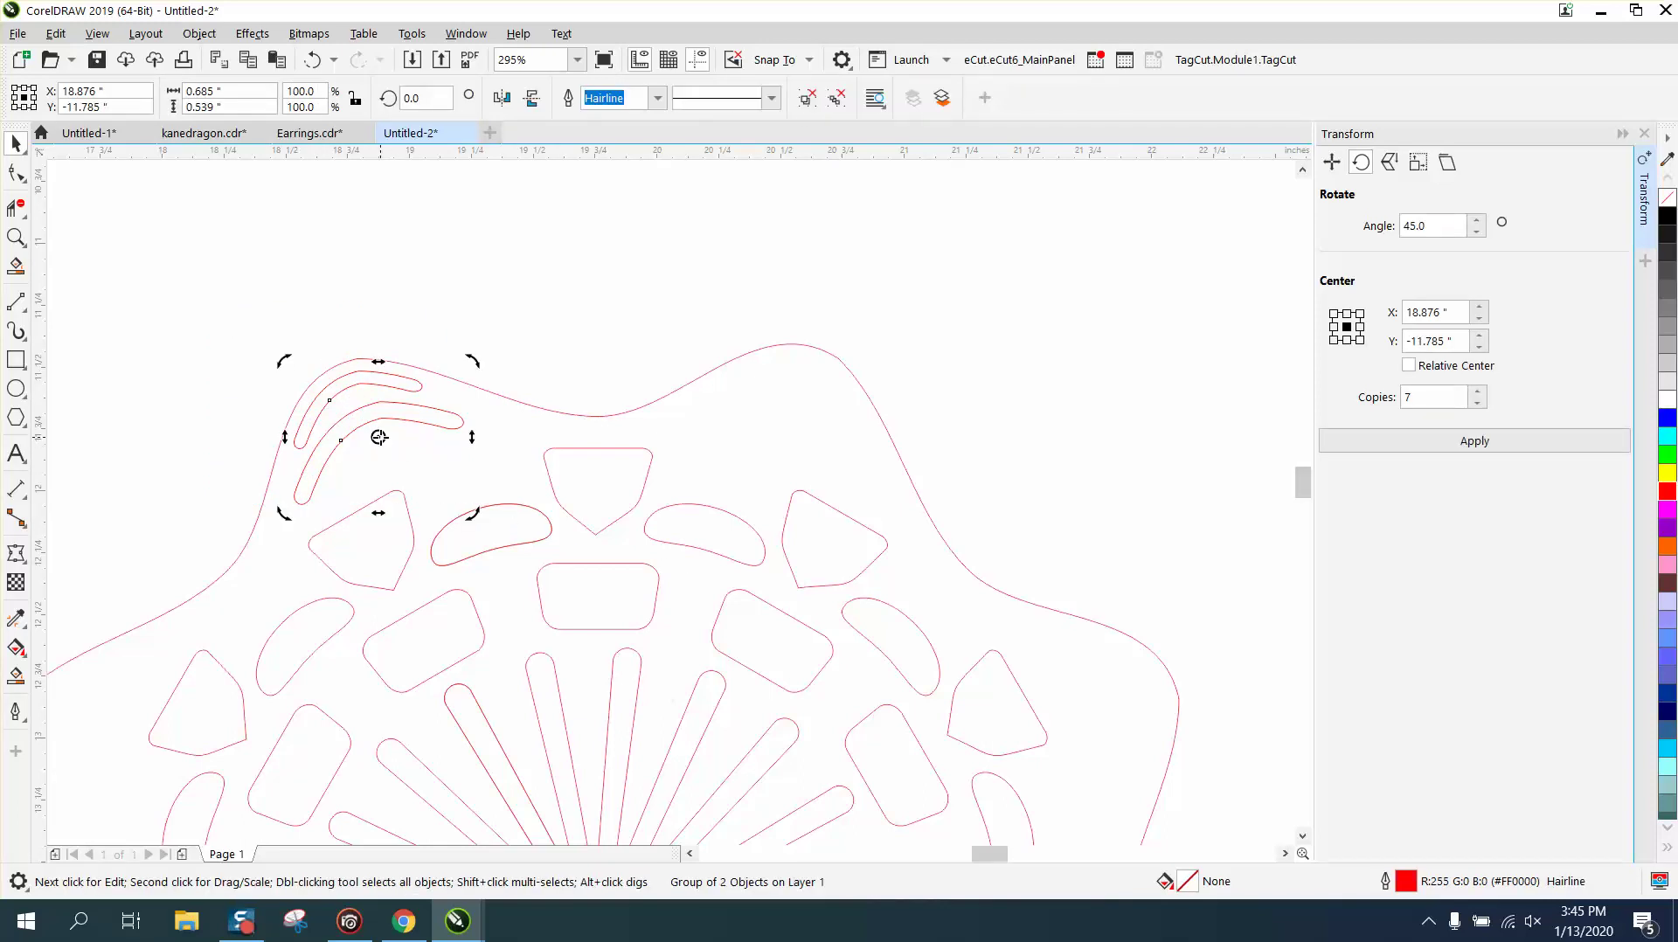
pyautogui.scroll(-2, 380, 433)
pyautogui.moveTo(379, 431); pyautogui.dragTo(487, 681)
pyautogui.click(444, 360)
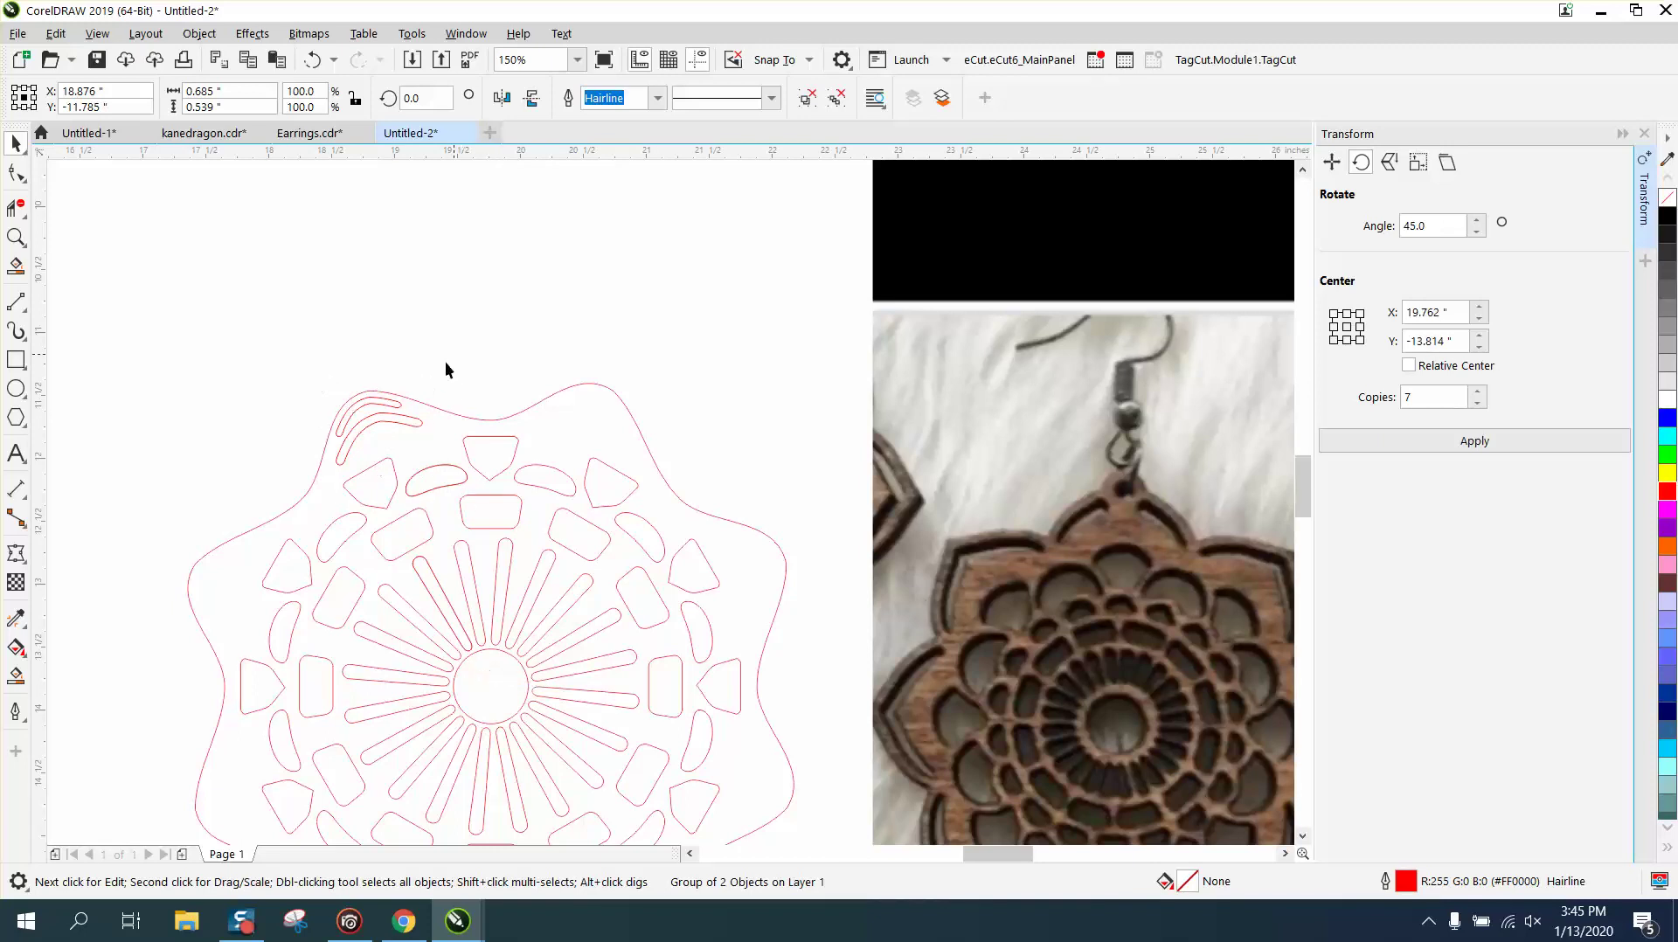
pyautogui.click(402, 418)
pyautogui.click(382, 431)
pyautogui.click(1461, 437)
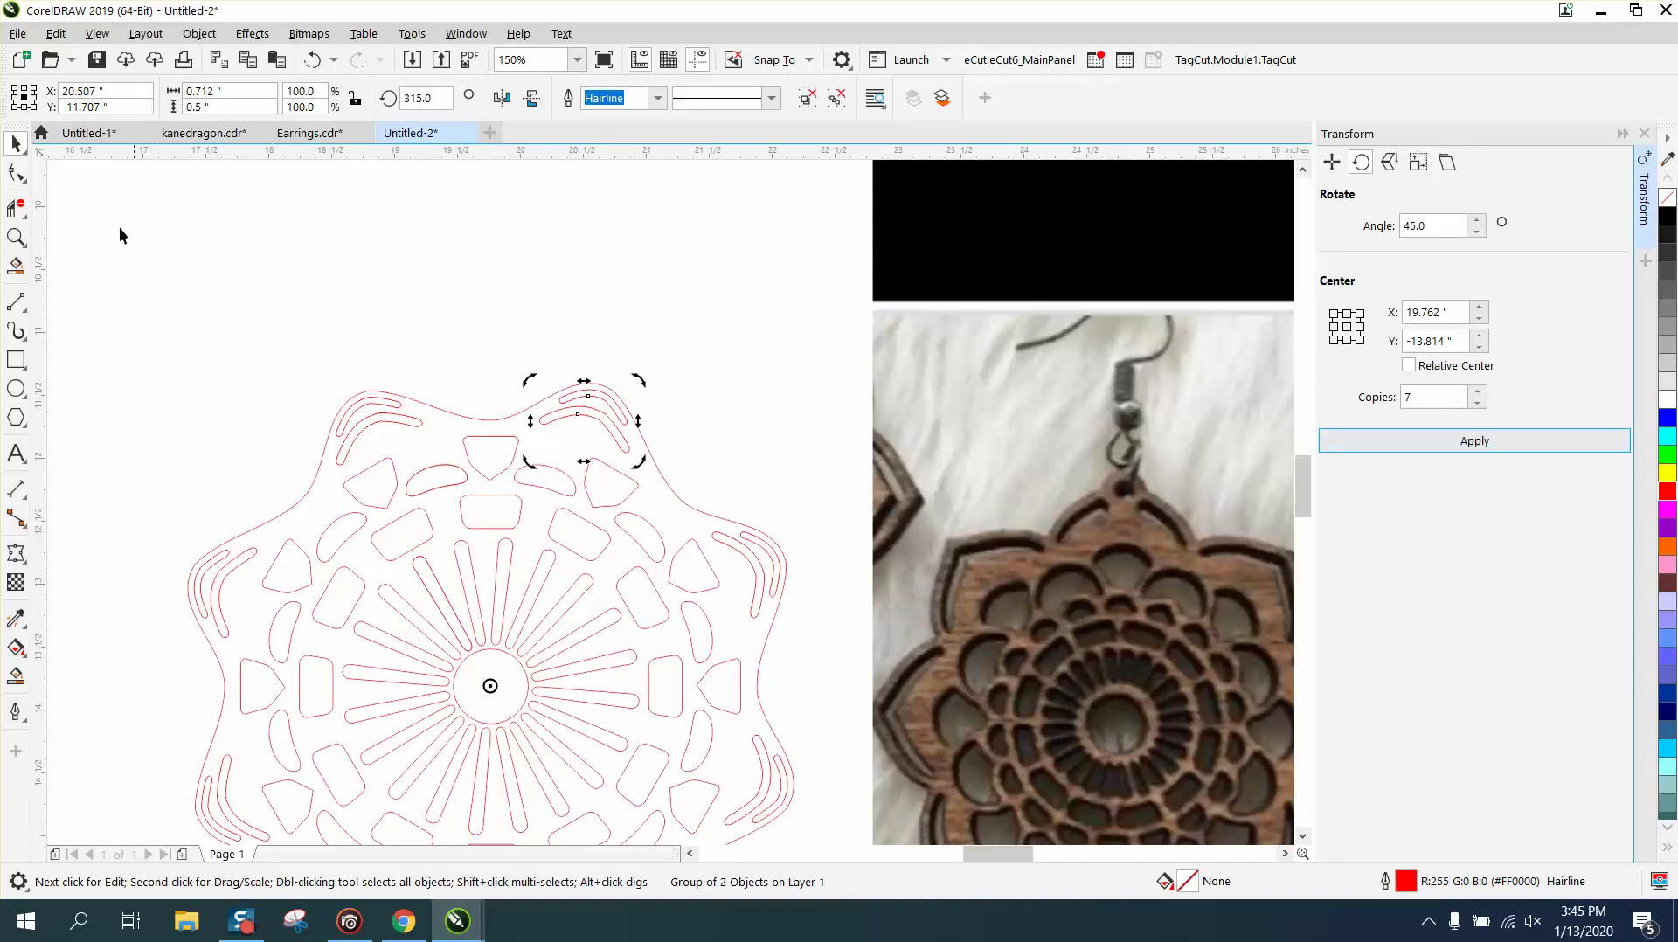
pyautogui.click(161, 185)
# Group the whole mandala, rotate it 15°, and refine the angle to about 17.06° so one petal points up.
pyautogui.scroll(-2, 490, 432)
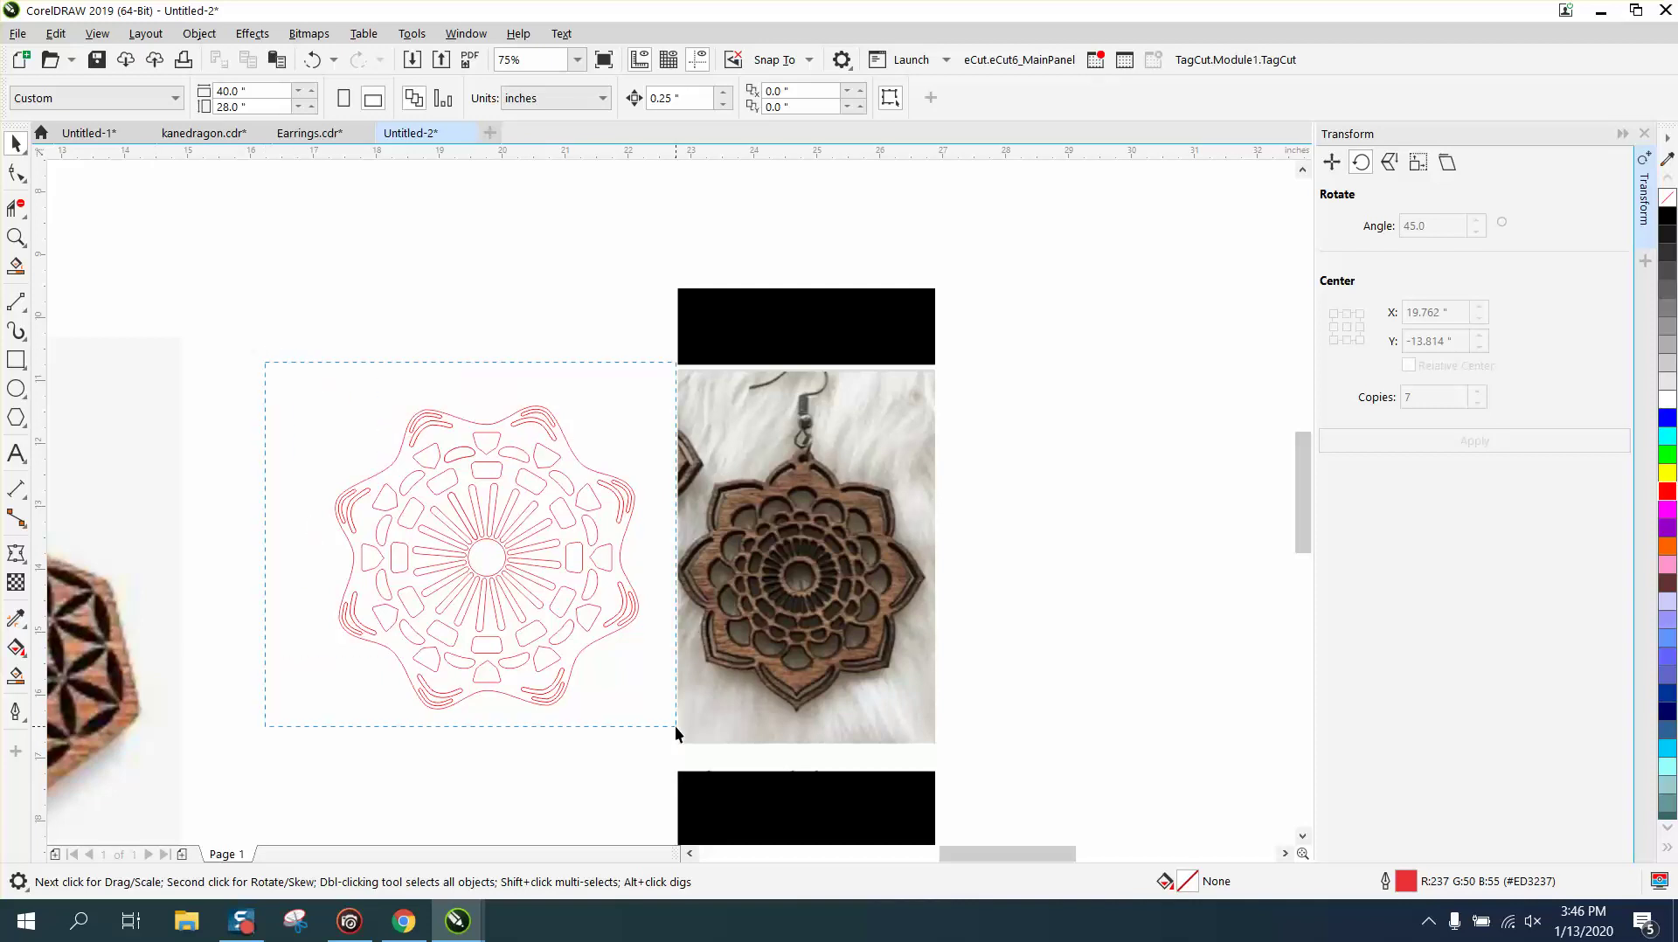
pyautogui.moveTo(674, 725); pyautogui.dragTo(674, 726)
pyautogui.hotkey('ctrl', 'g')
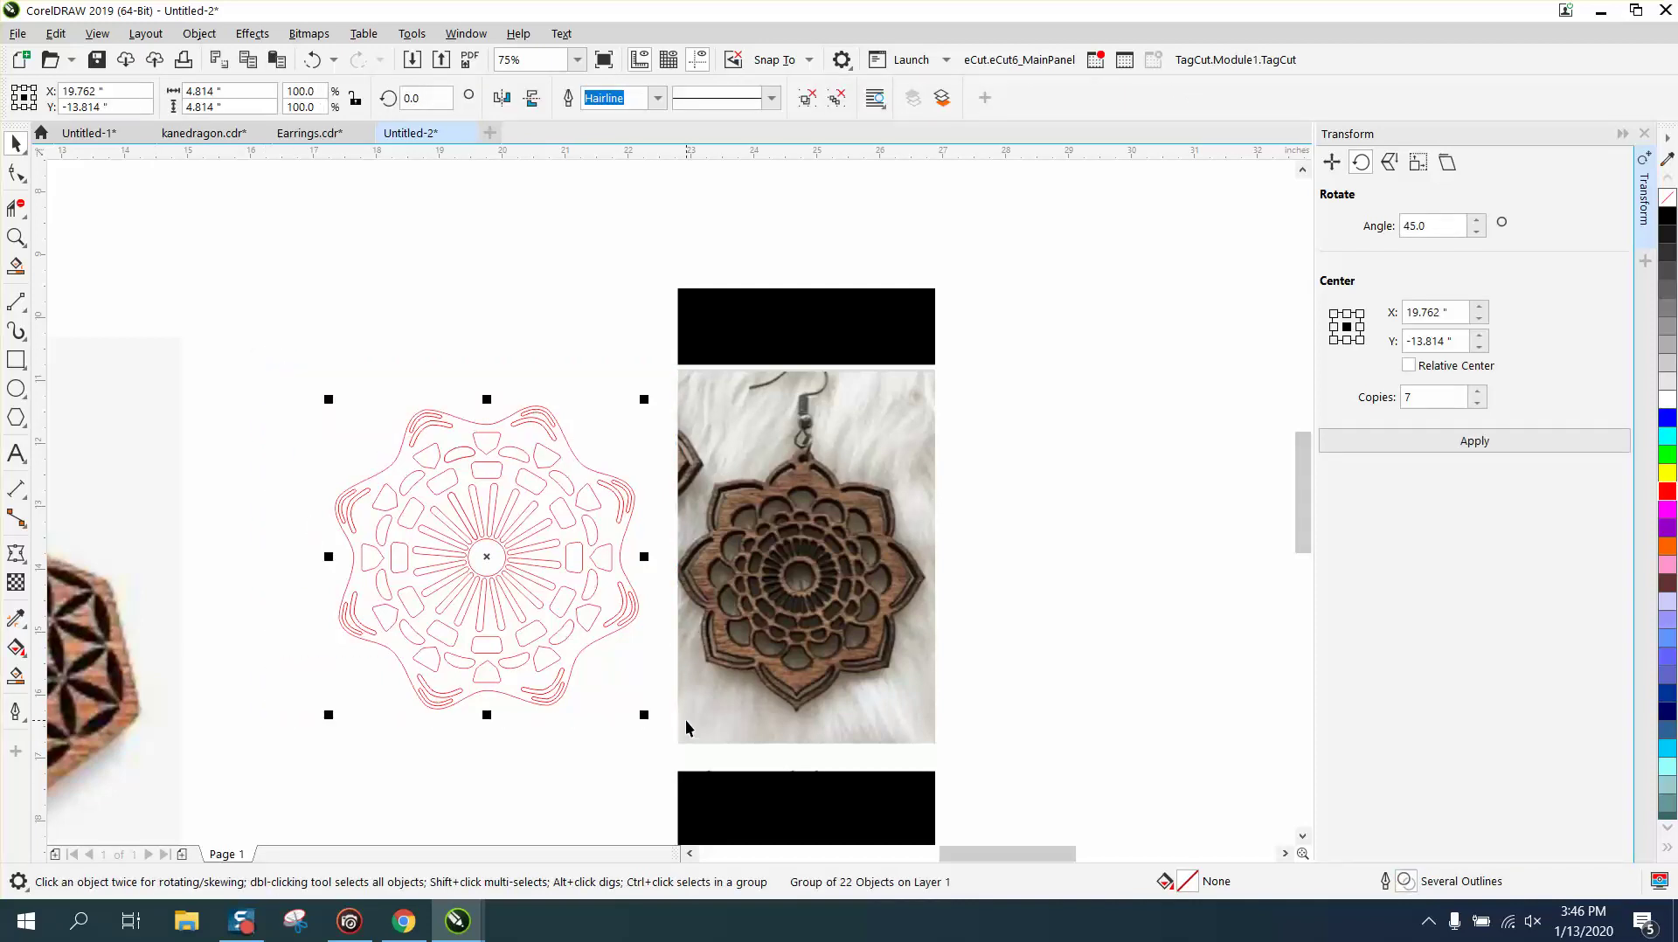
pyautogui.doubleClick(428, 98)
pyautogui.write('15')
pyautogui.press('Return')
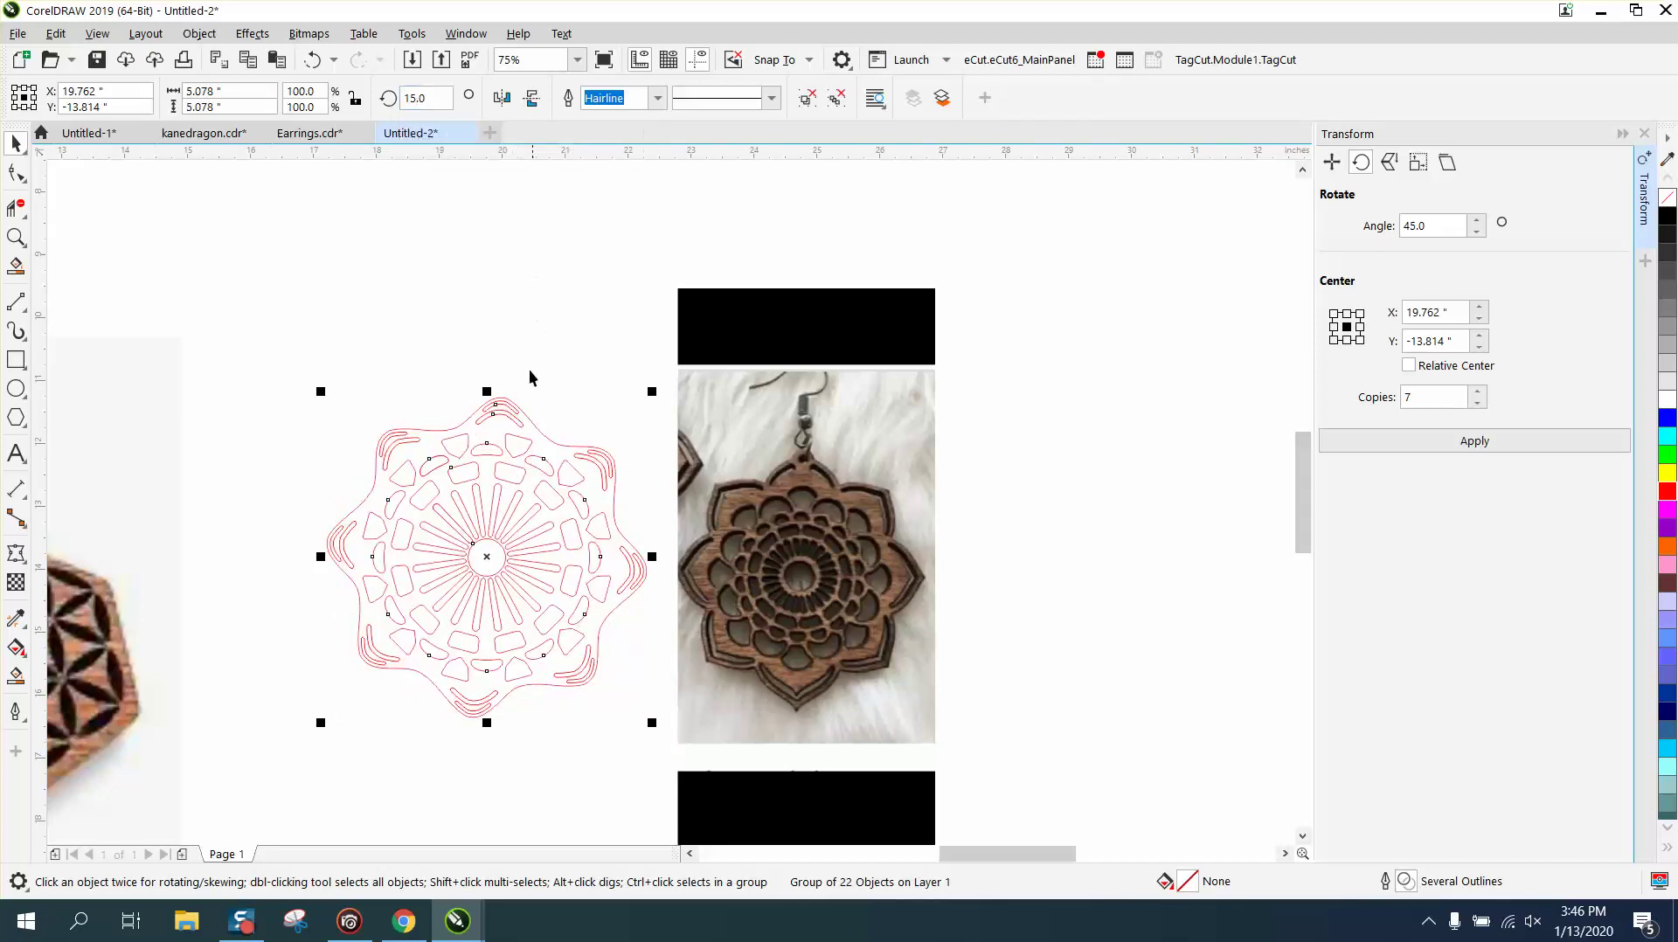
pyautogui.click(482, 563)
pyautogui.moveTo(657, 390); pyautogui.dragTo(655, 386)
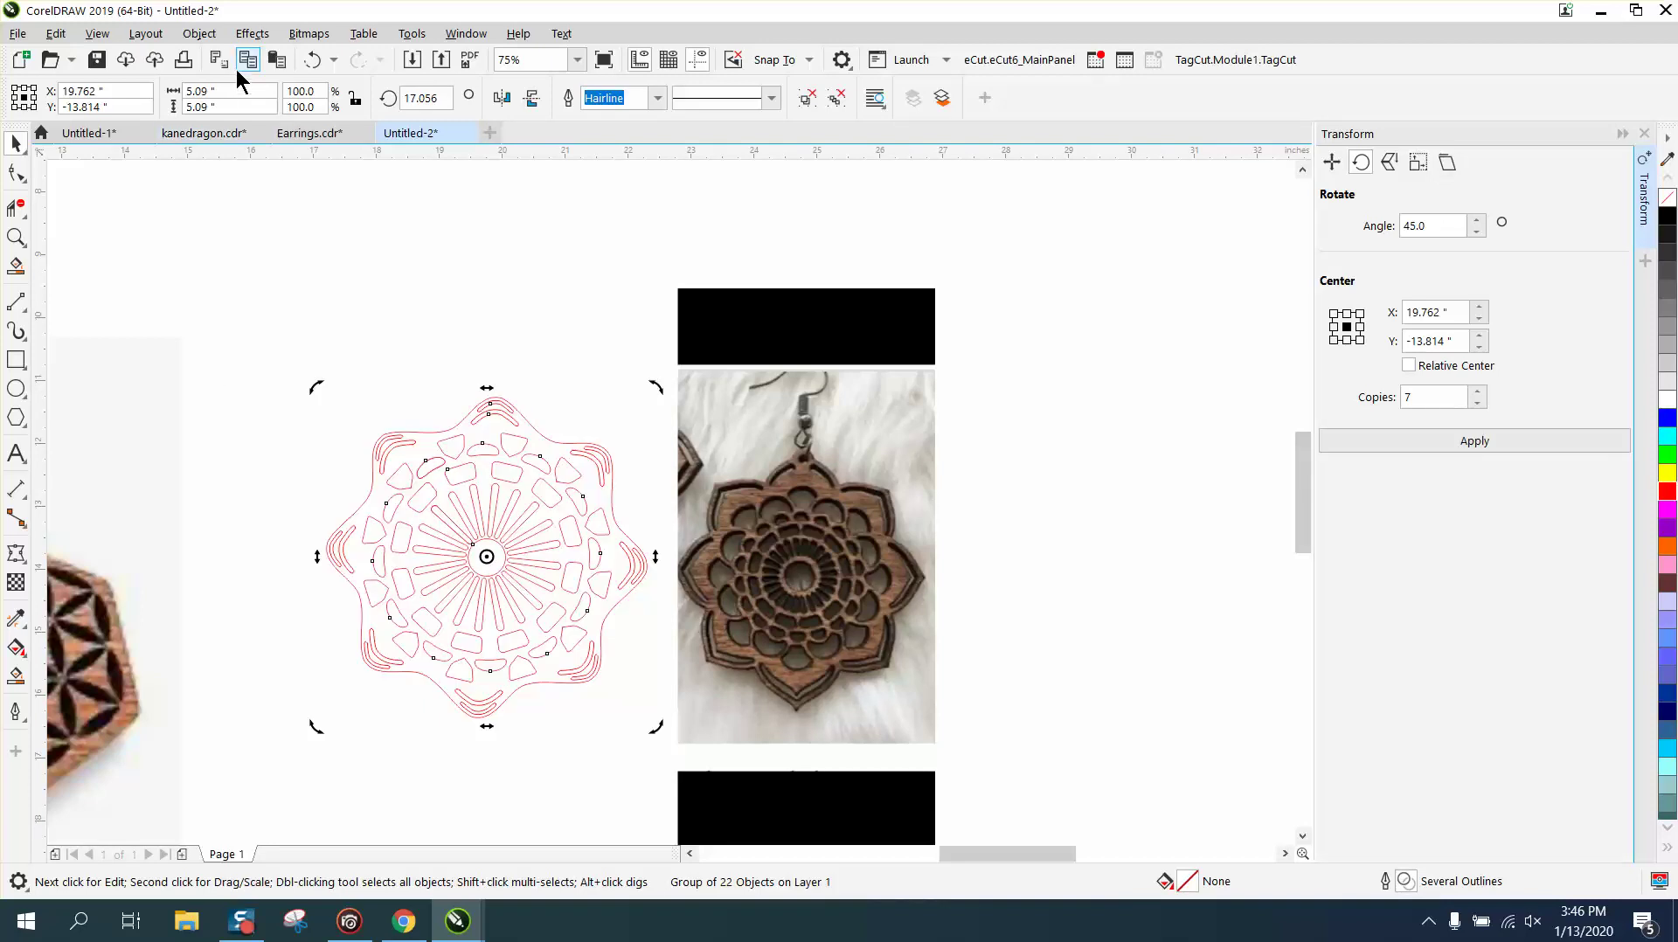
# Ungroup the rotated mandala into its separate objects.
pyautogui.click(210, 34)
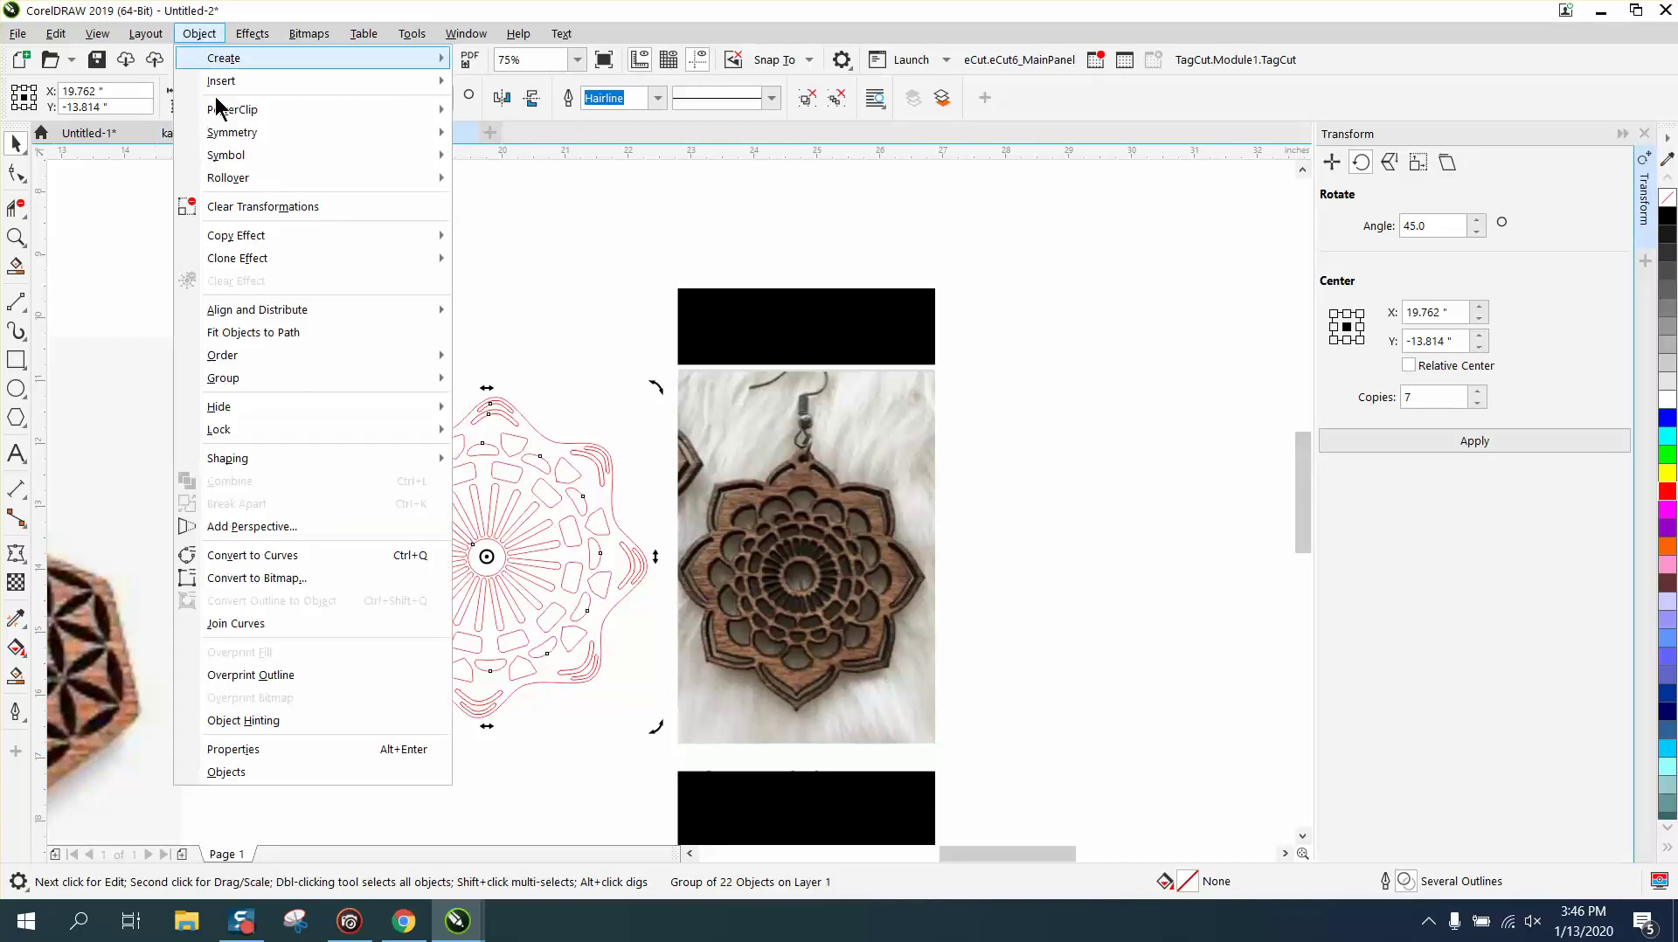
pyautogui.moveTo(245, 380)
pyautogui.click(470, 402)
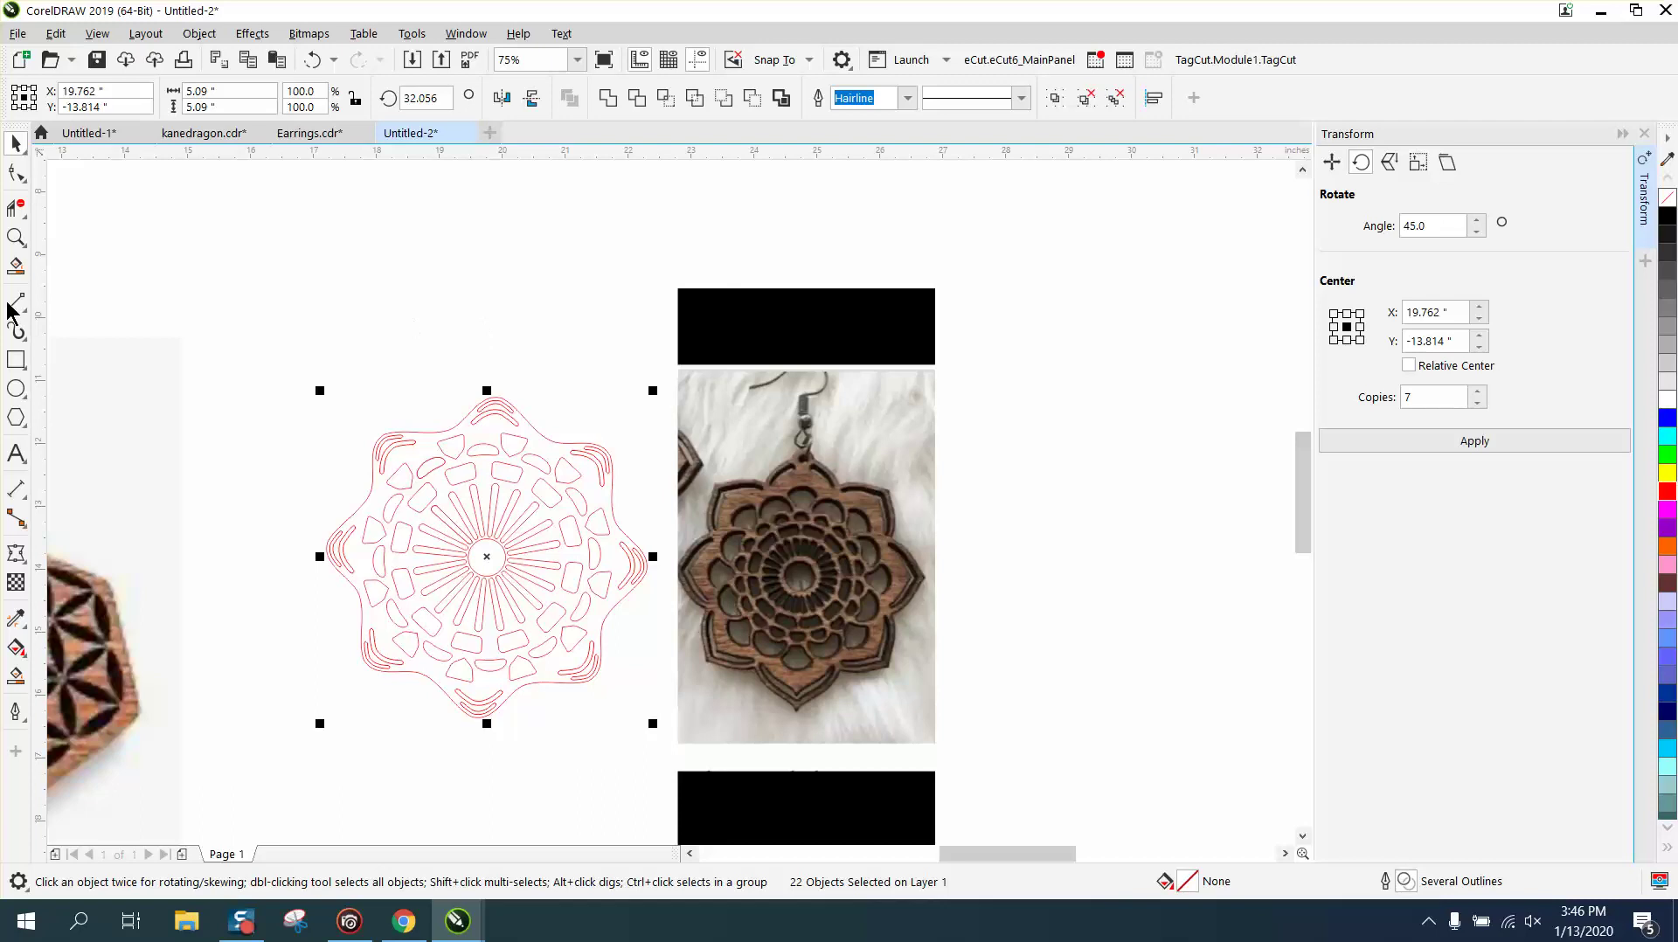
# Ungroup the slot pair in the top petal and delete its outer slot.
pyautogui.click(15, 237)
pyautogui.moveTo(359, 371); pyautogui.dragTo(732, 530)
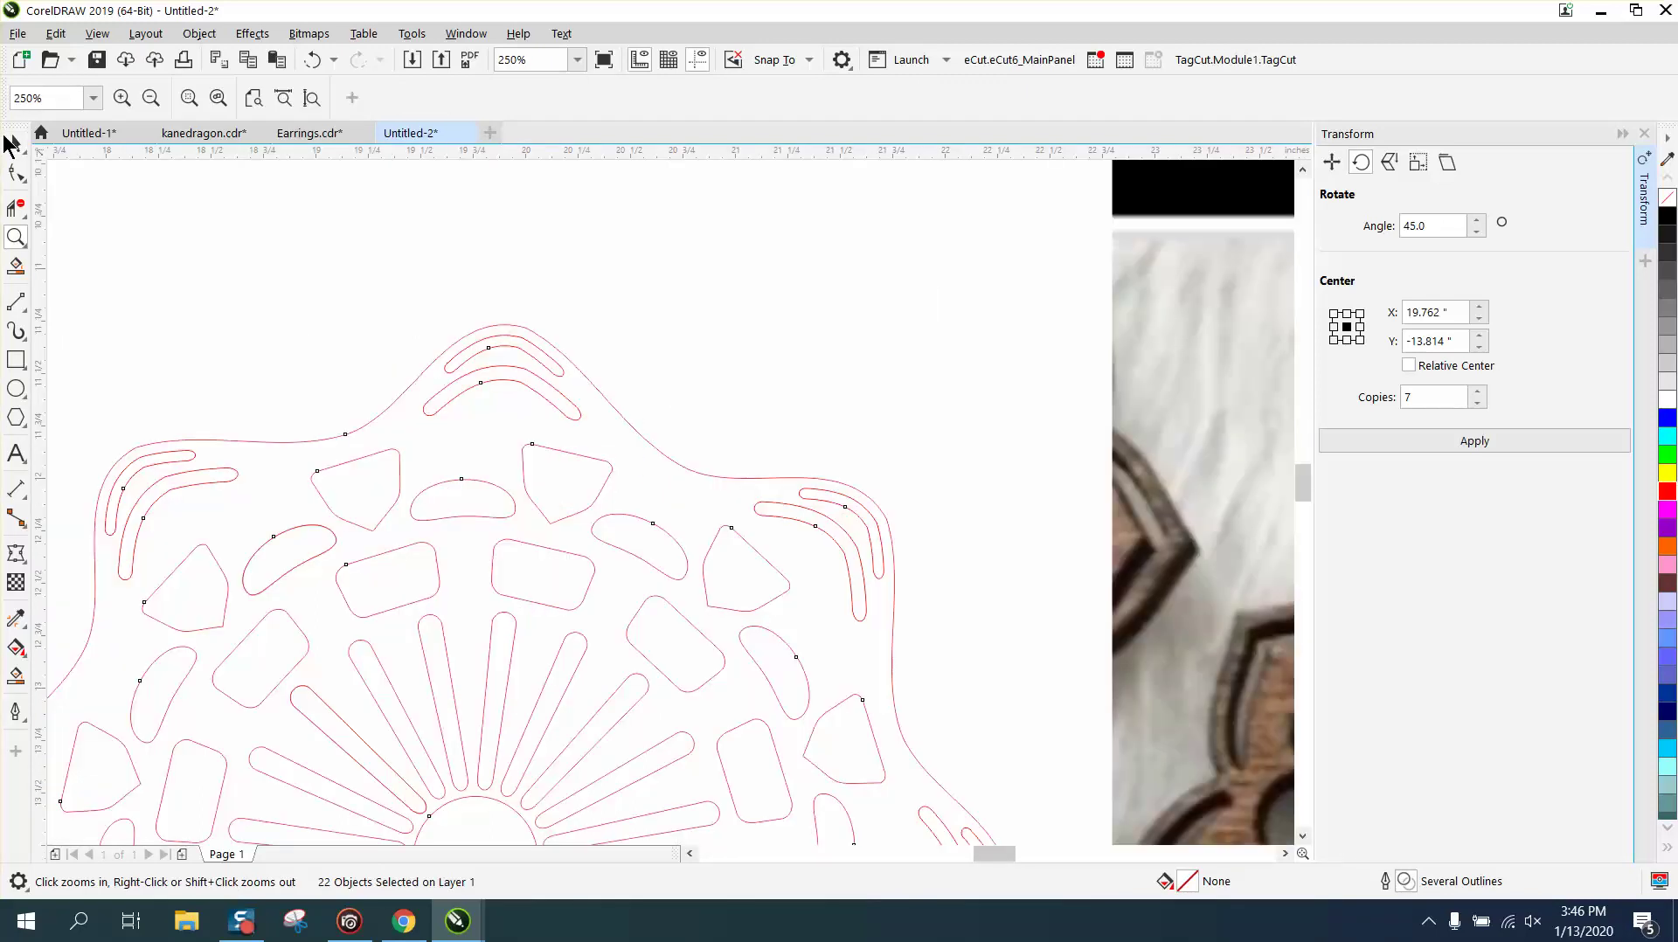
pyautogui.click(16, 142)
pyautogui.click(494, 350)
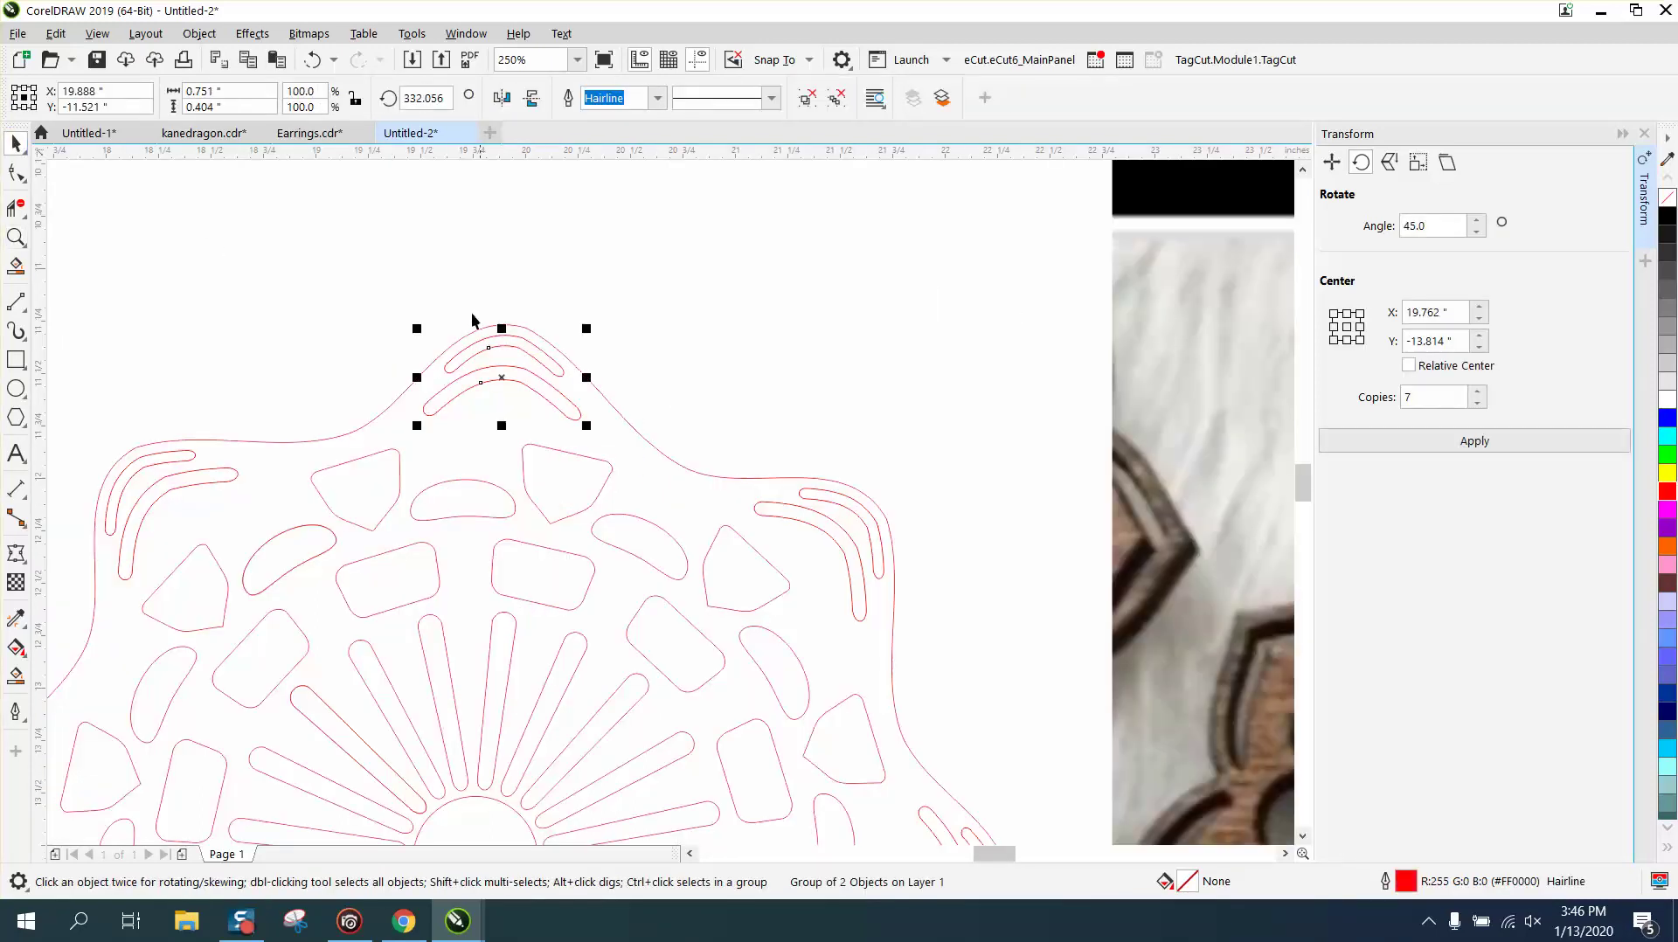
pyautogui.click(199, 33)
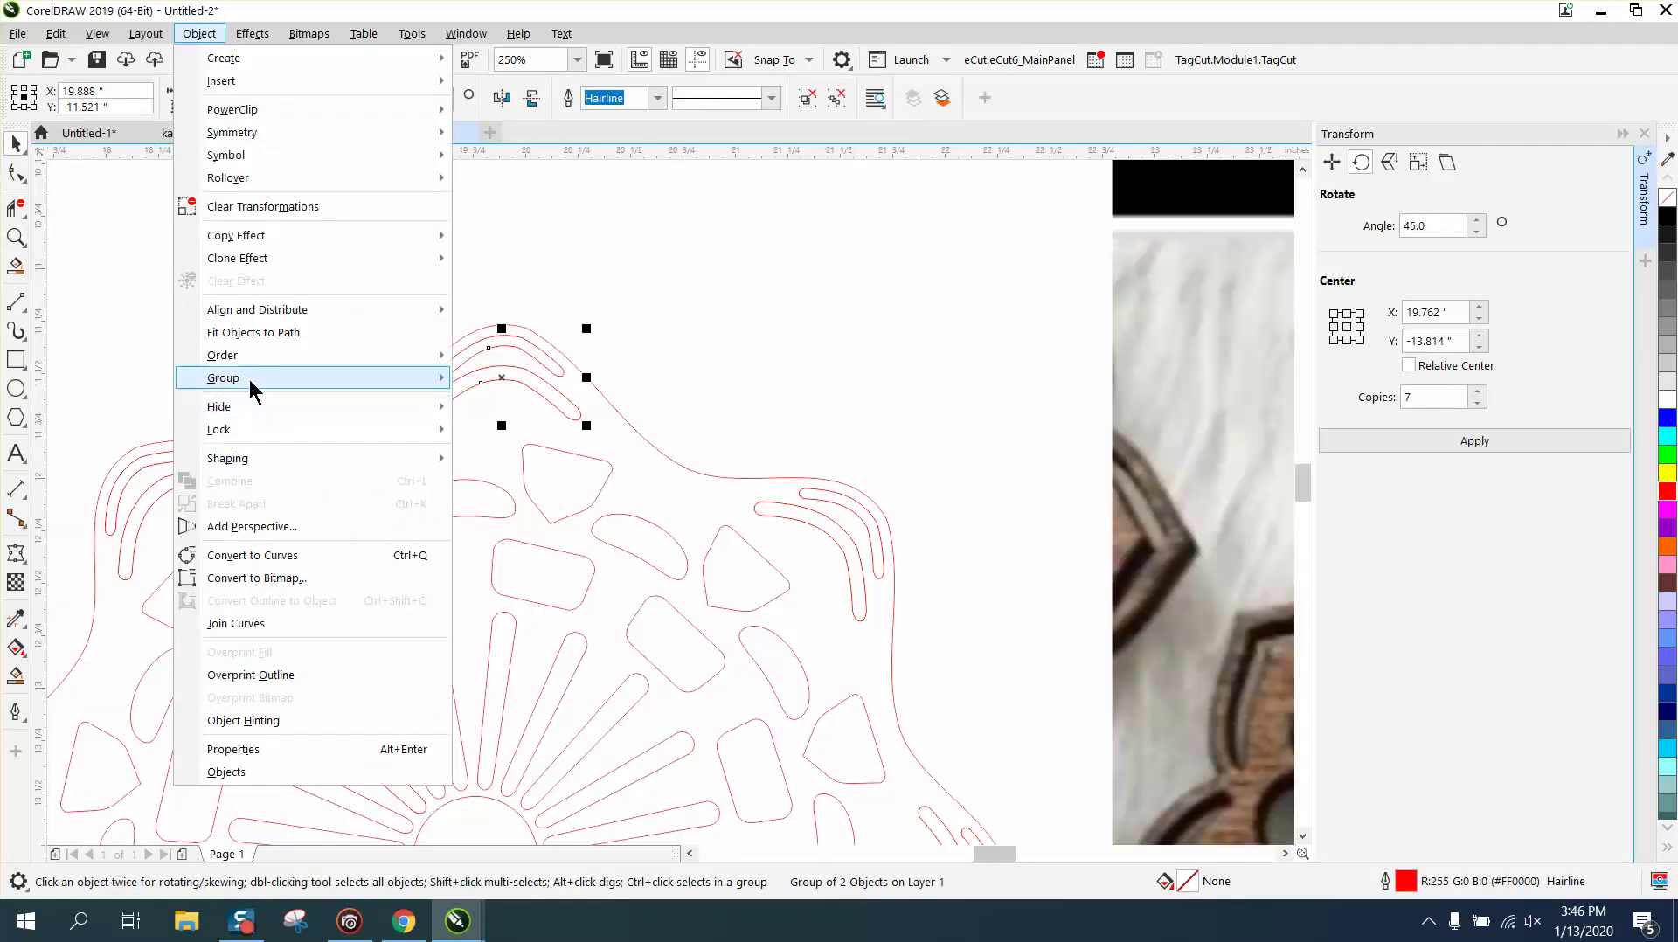
pyautogui.moveTo(341, 381)
pyautogui.click(487, 404)
pyautogui.click(510, 347)
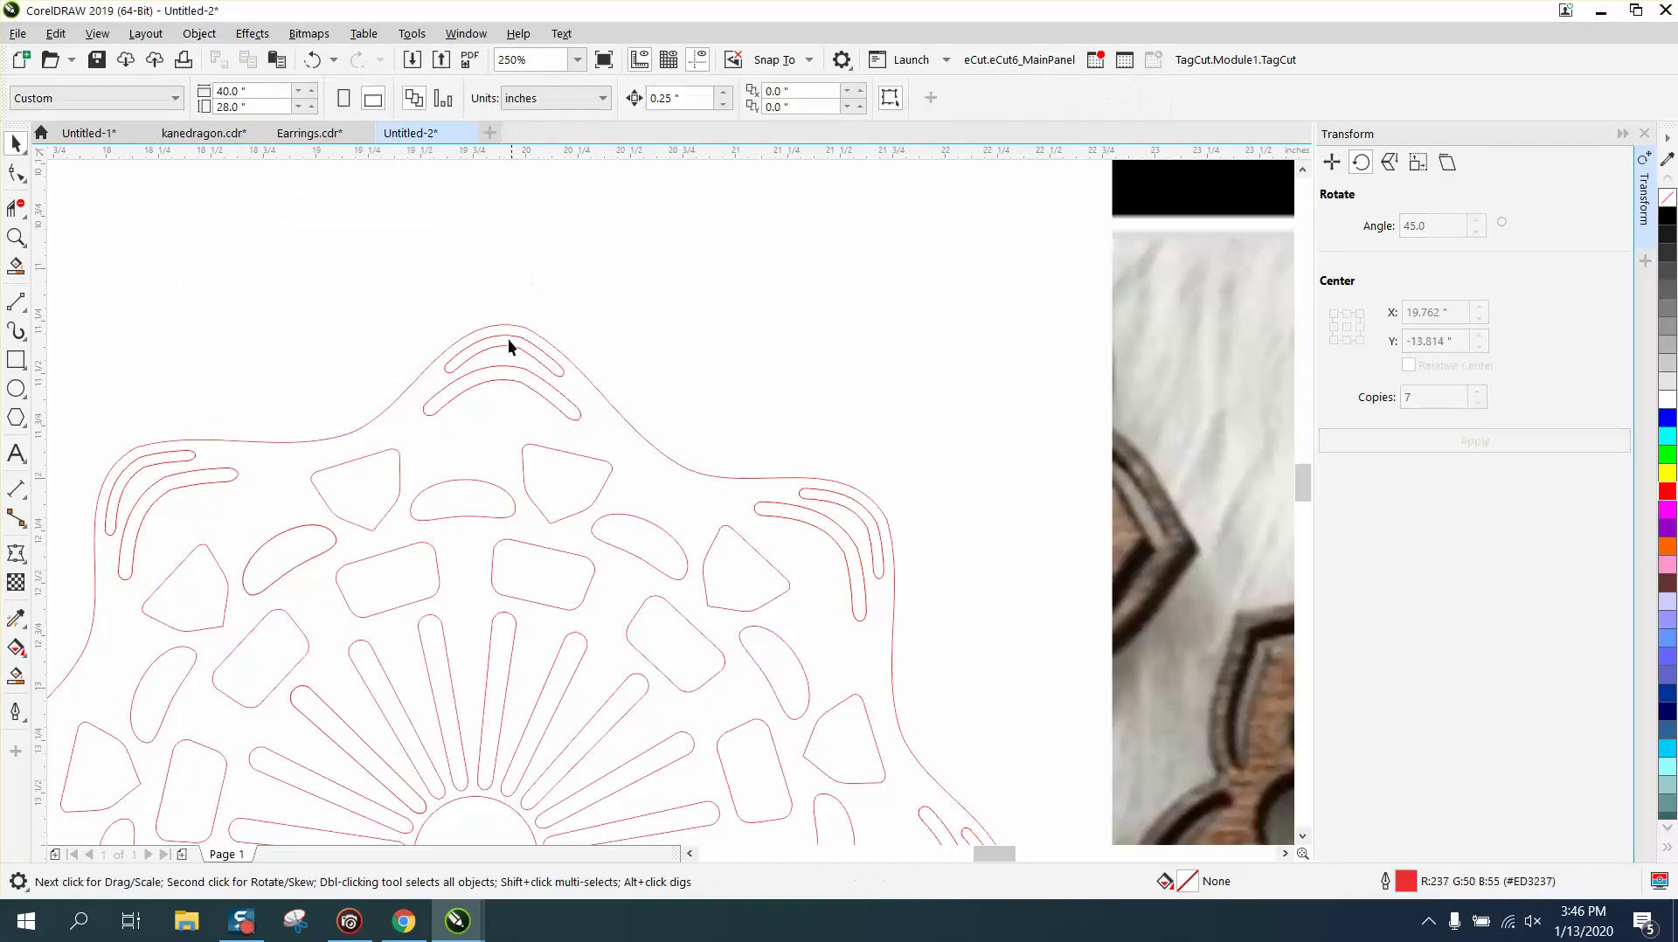
pyautogui.click(507, 342)
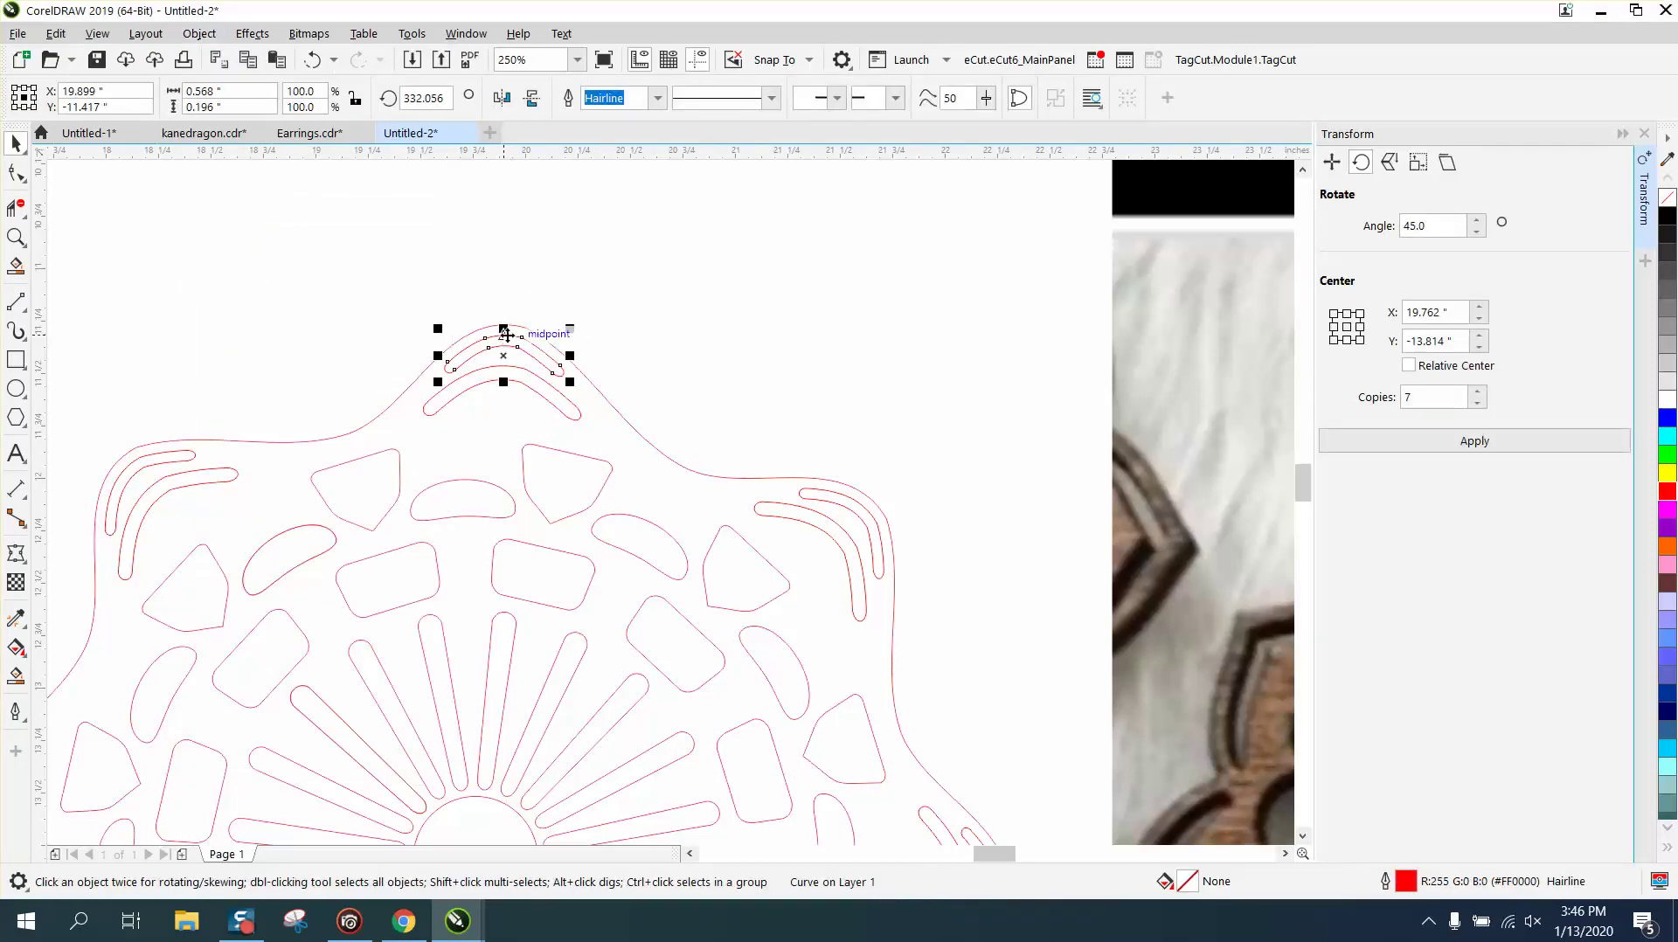
pyautogui.press('Delete')
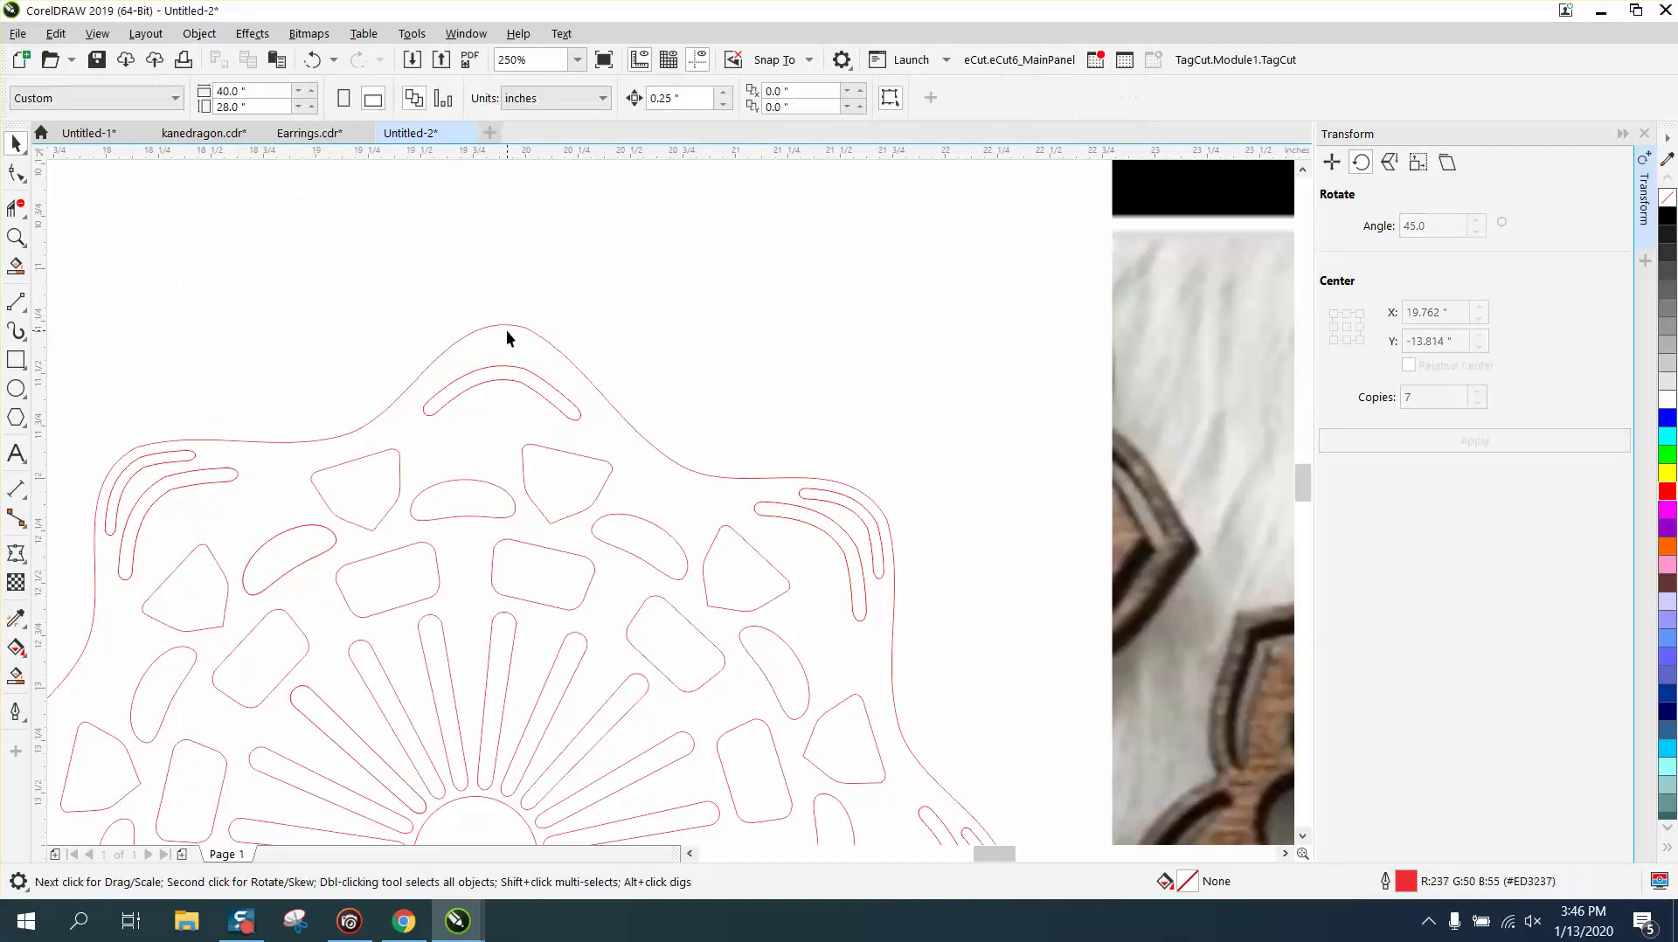
# Draw a circle about 0.461" across on the top petal's tip and remove the overlapping segments to form a hanging loop.
pyautogui.click(14, 389)
pyautogui.moveTo(572, 252); pyautogui.dragTo(505, 329)
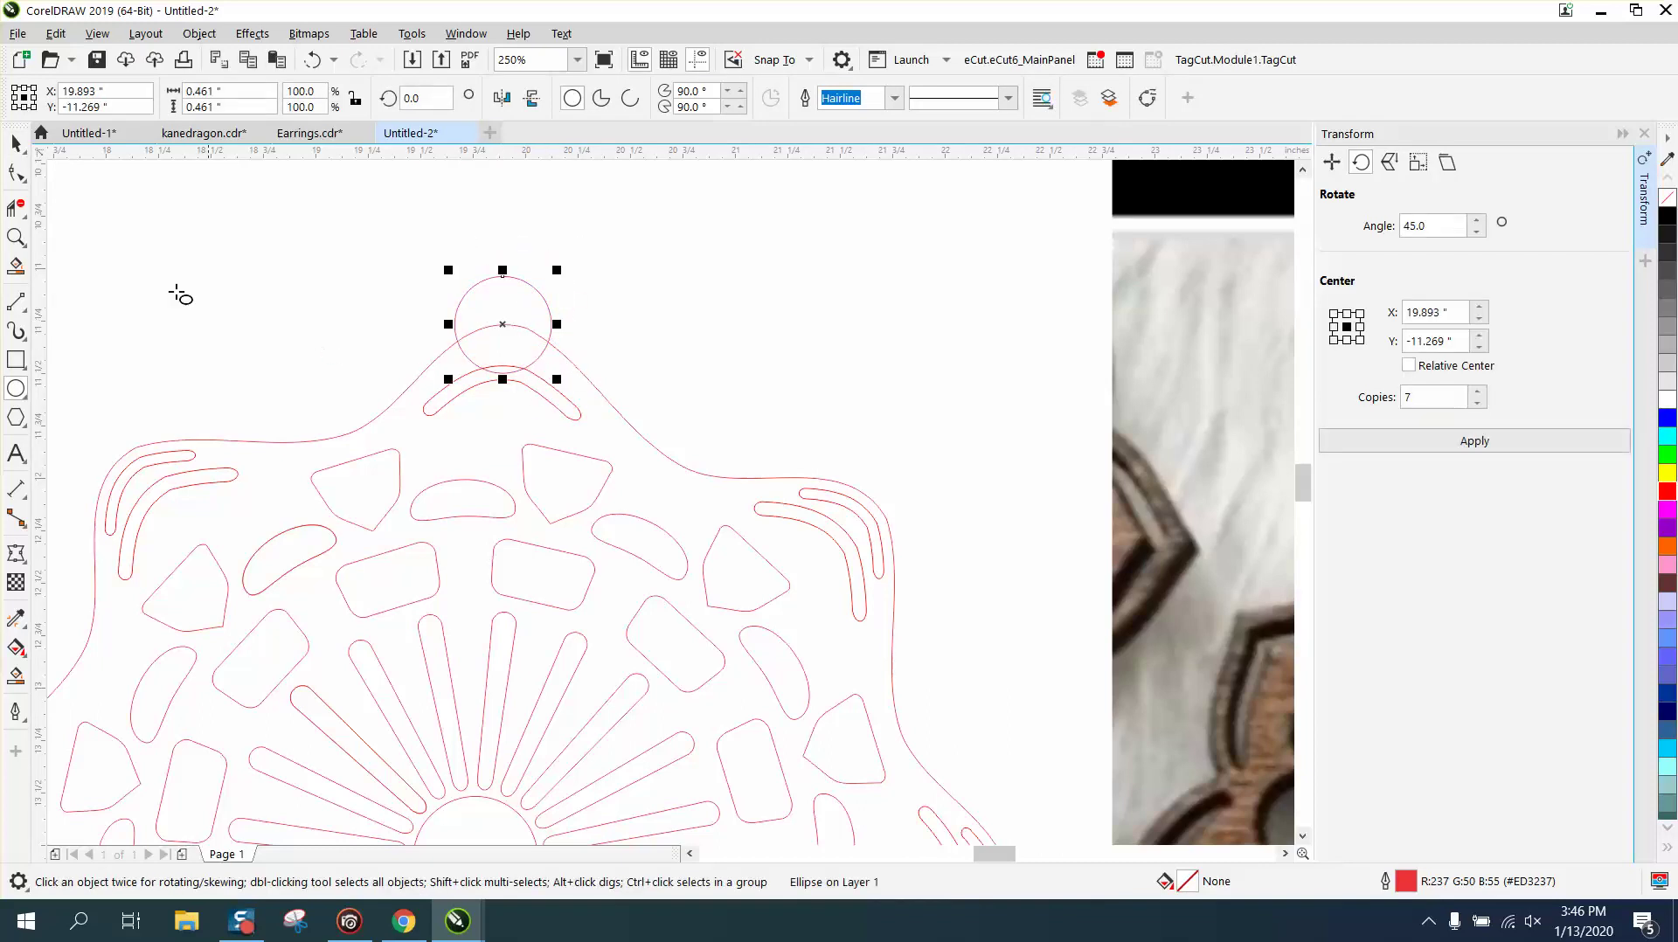
pyautogui.click(15, 207)
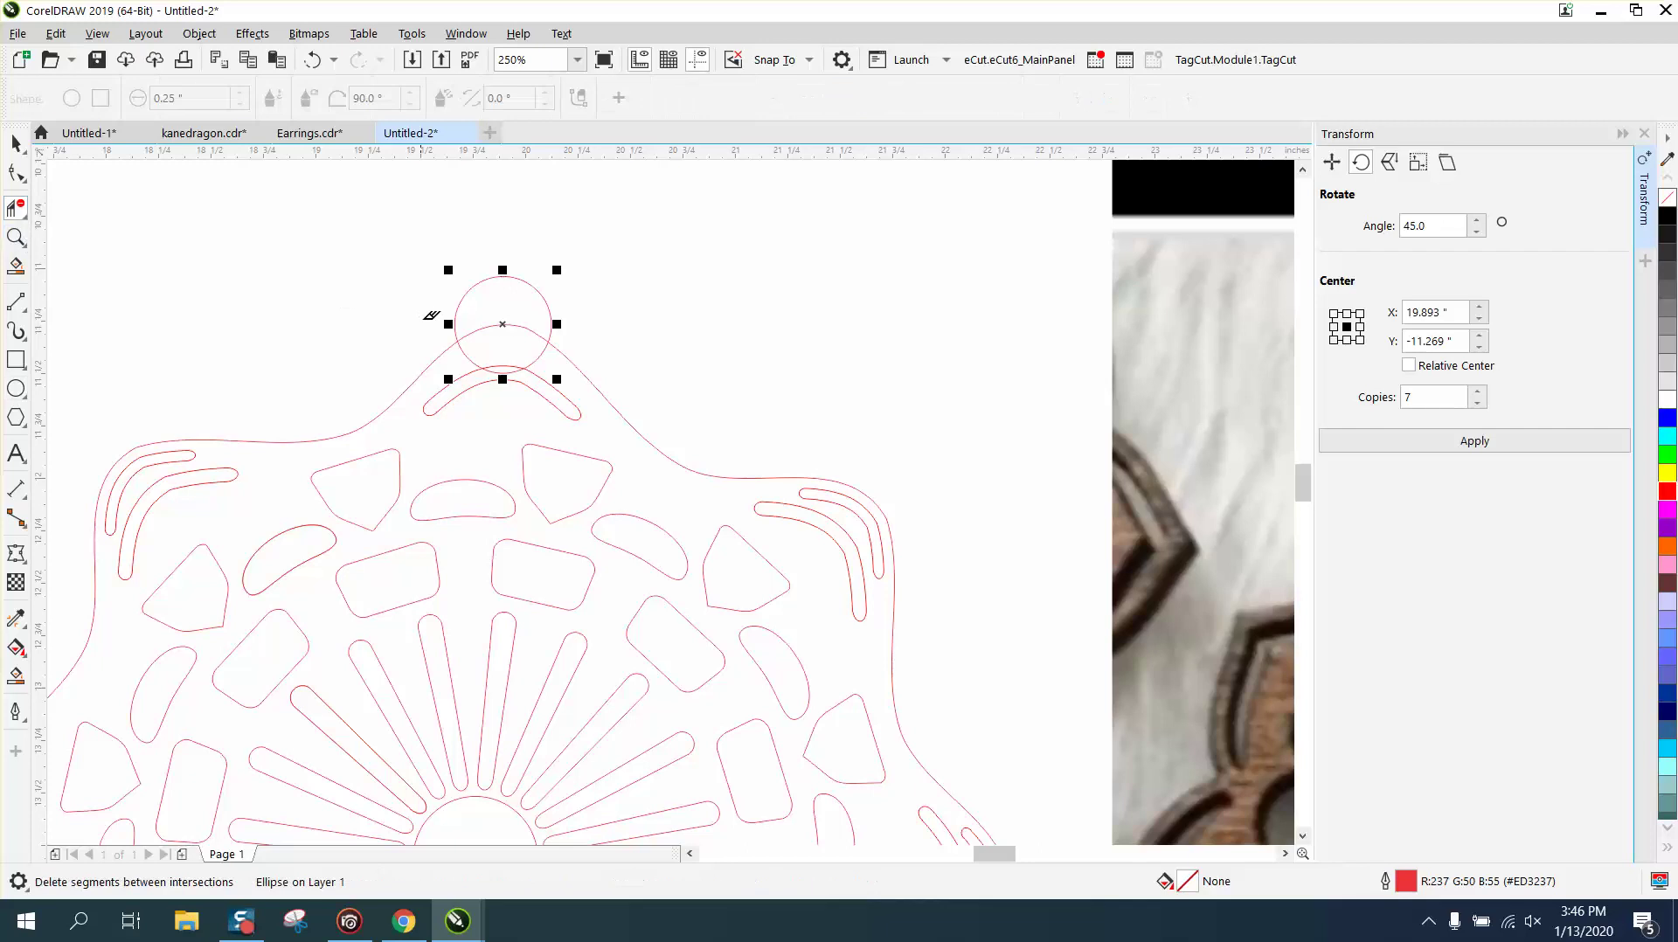
pyautogui.click(471, 349)
pyautogui.click(544, 350)
pyautogui.click(514, 366)
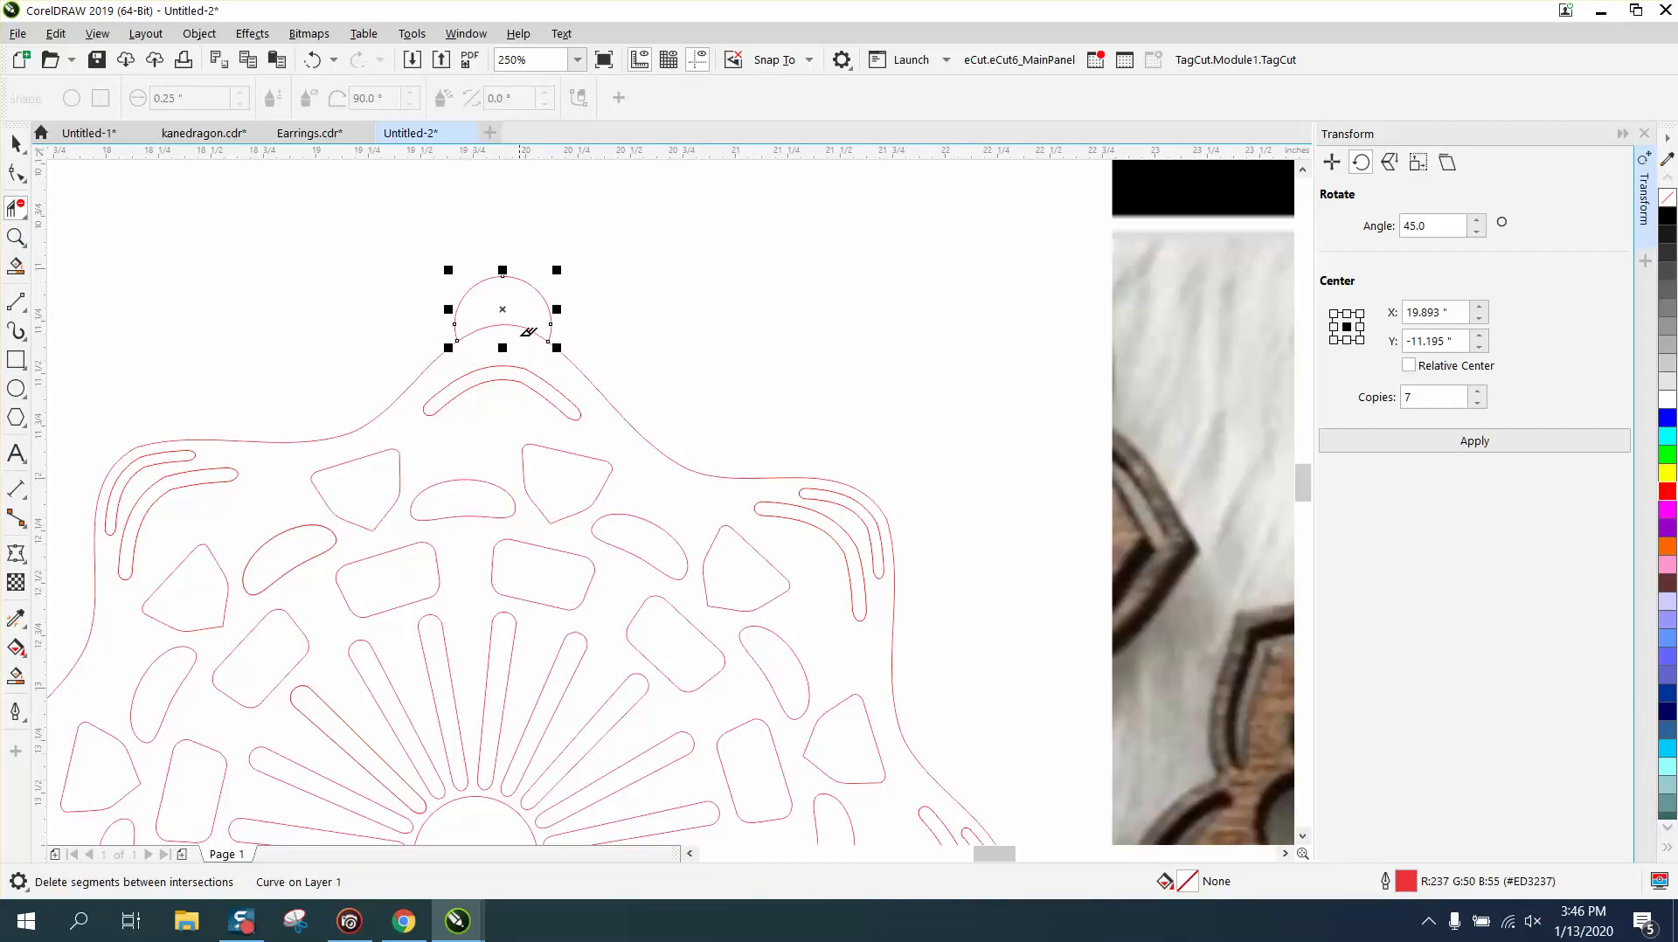
pyautogui.click(526, 330)
# Draw a circular hole about 0.15" across at the centre of the hanging loop.
pyautogui.click(16, 388)
pyautogui.moveTo(397, 270)
pyautogui.mouseDown()
pyautogui.moveTo(366, 301)
pyautogui.moveTo(516, 298)
pyautogui.moveTo(503, 311)
pyautogui.mouseUp()
pyautogui.press('space')
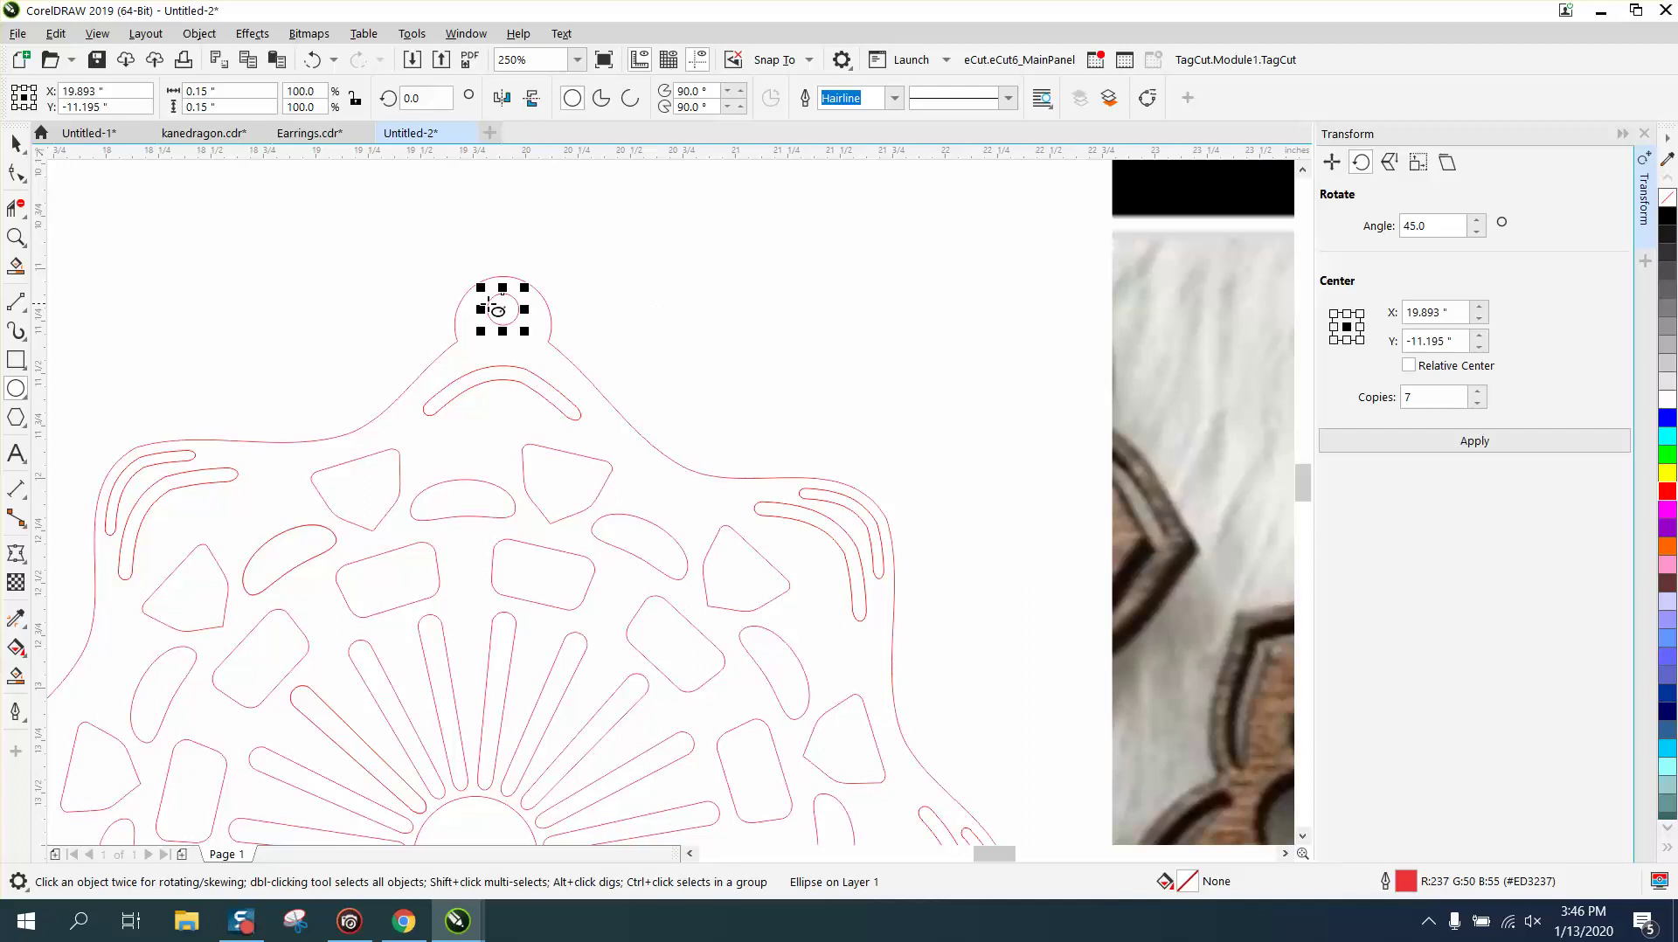
pyautogui.click(15, 143)
pyautogui.click(565, 158)
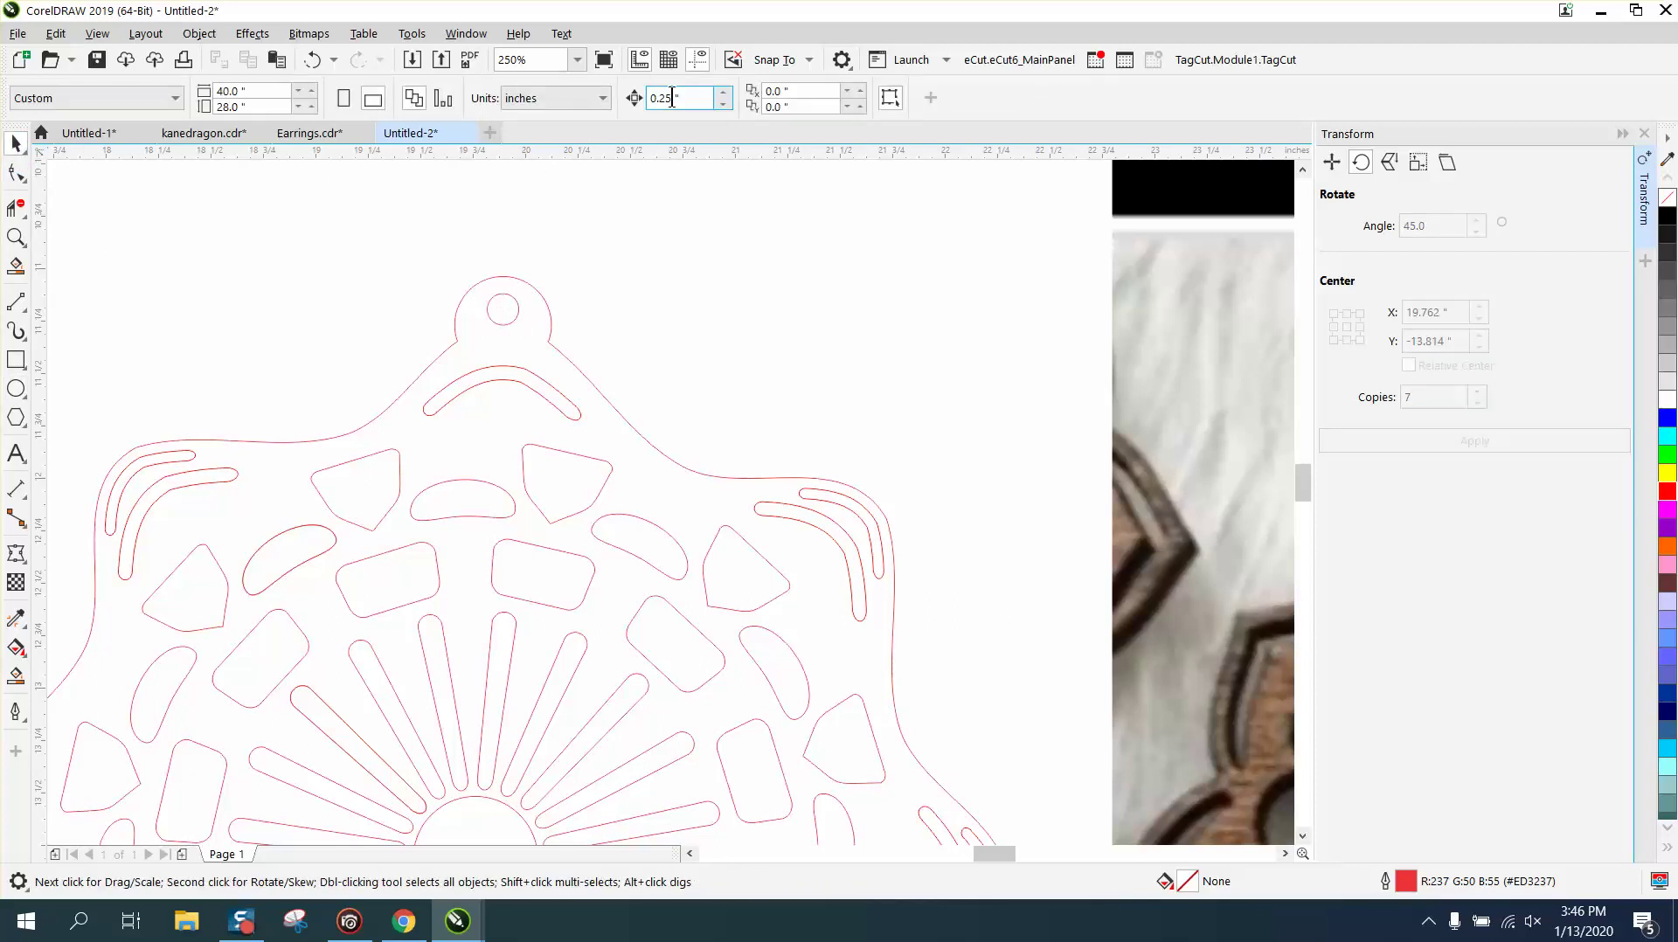
# Set the nudge distance to 0.001" and nudge the loop's hole slightly downward.
pyautogui.moveTo(685, 98); pyautogui.dragTo(623, 99)
pyautogui.write('.001')
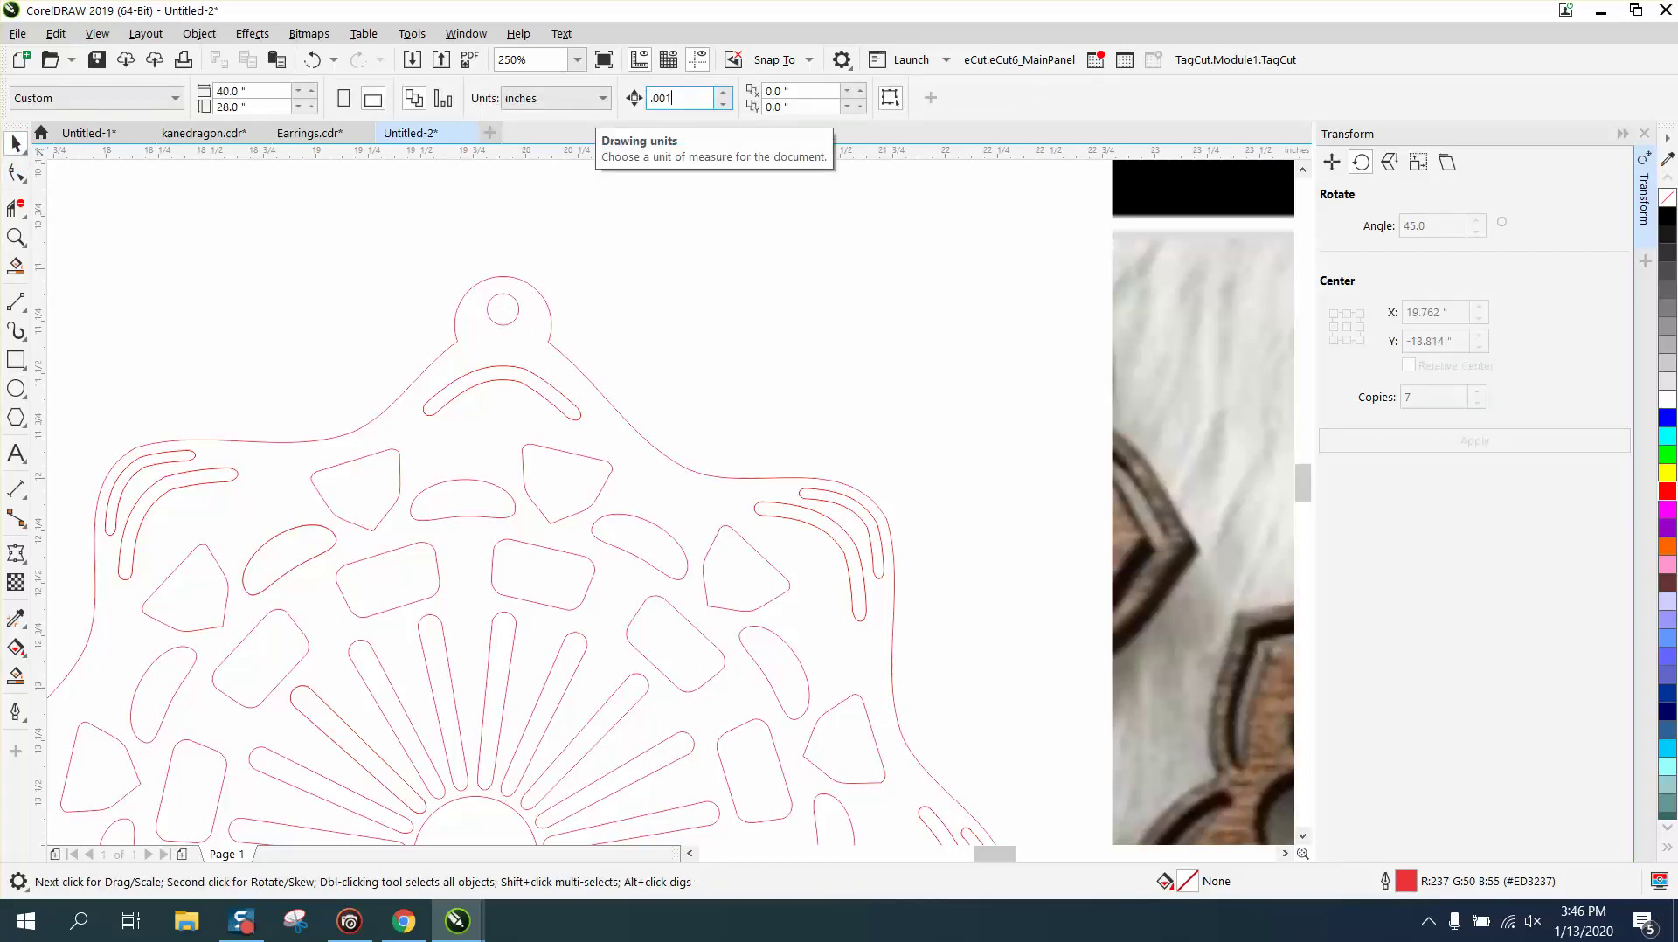
pyautogui.click(513, 320)
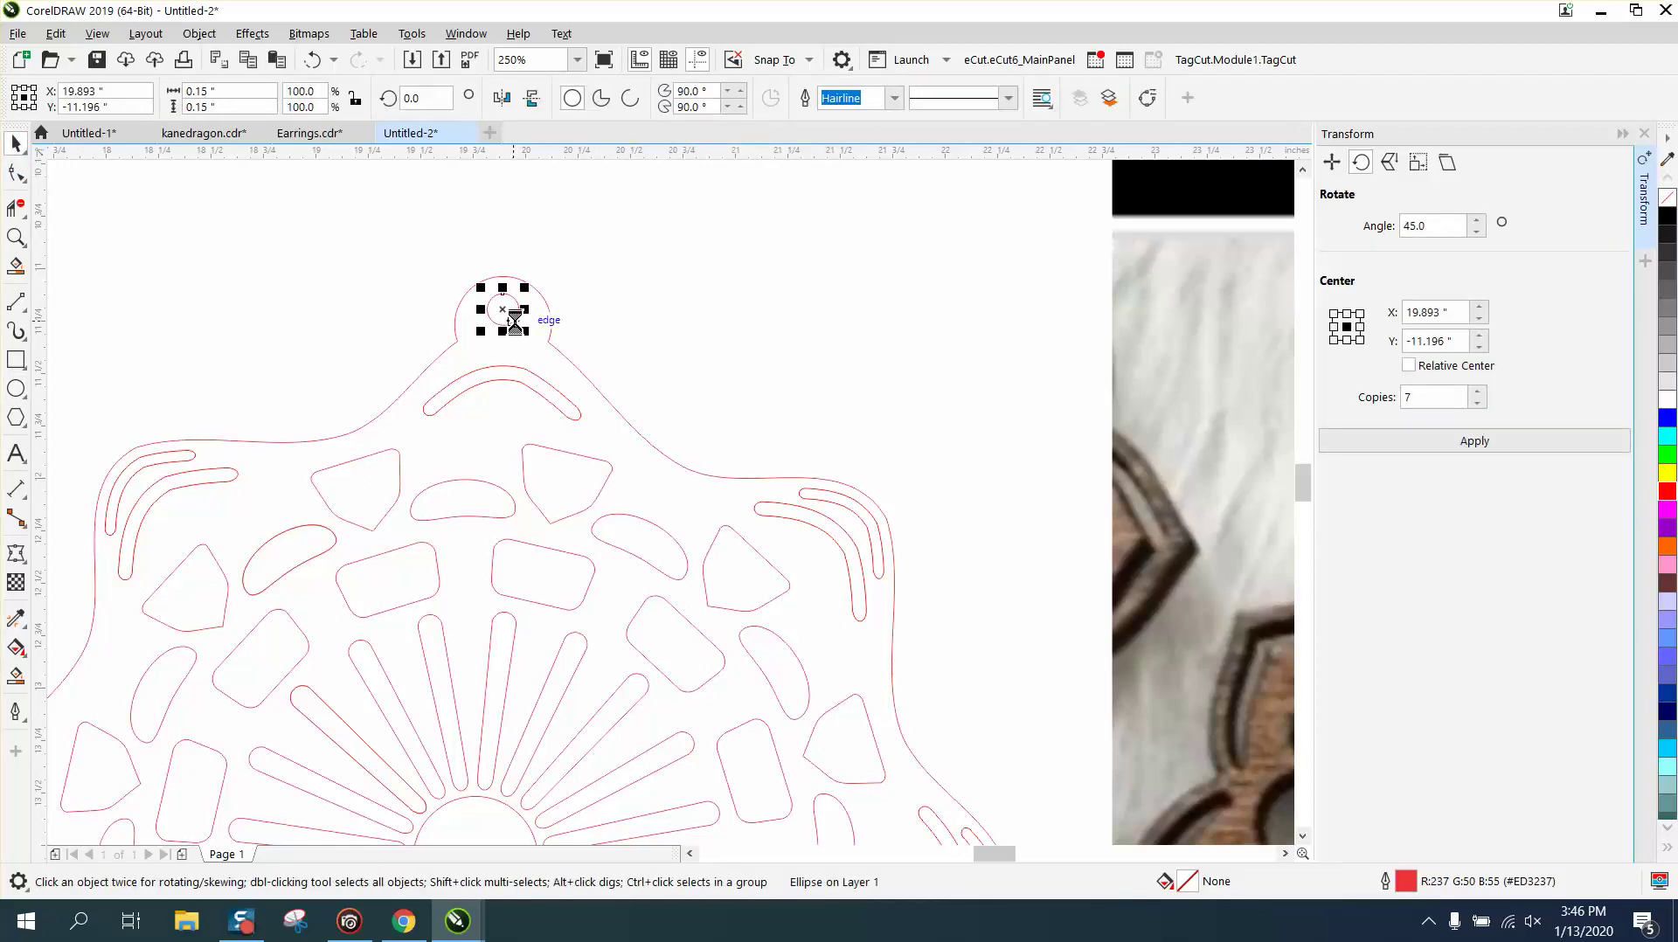
pyautogui.moveTo(515, 323); pyautogui.dragTo(517, 322)
pyautogui.press('Down')
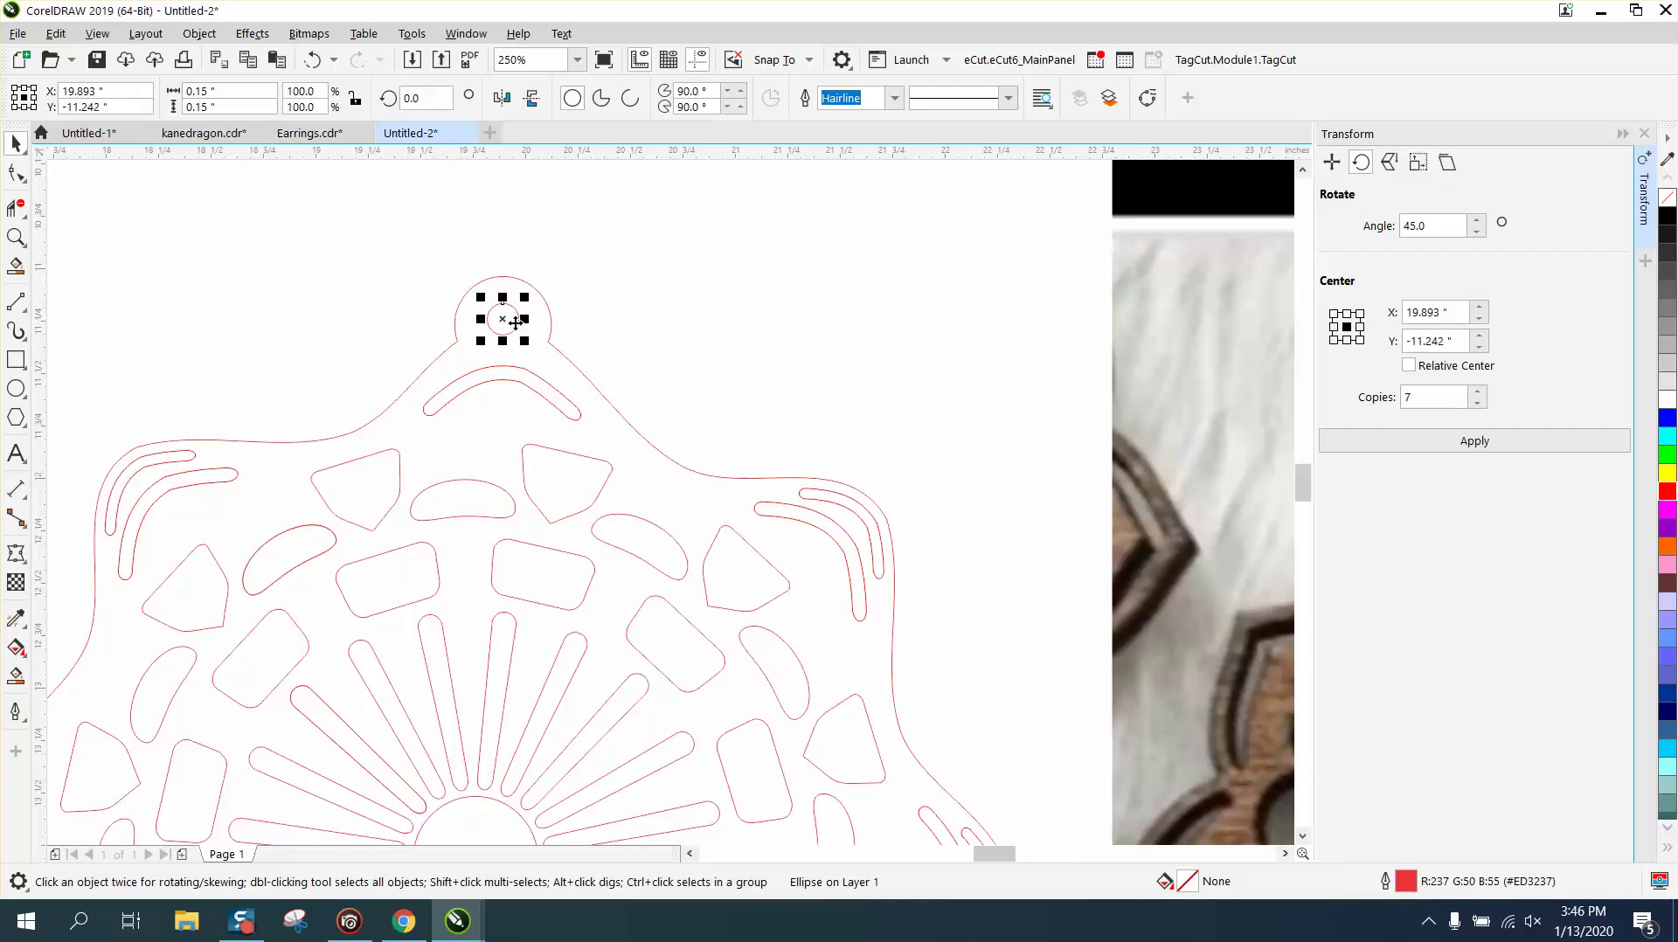
pyautogui.scroll(-2, 589, 306)
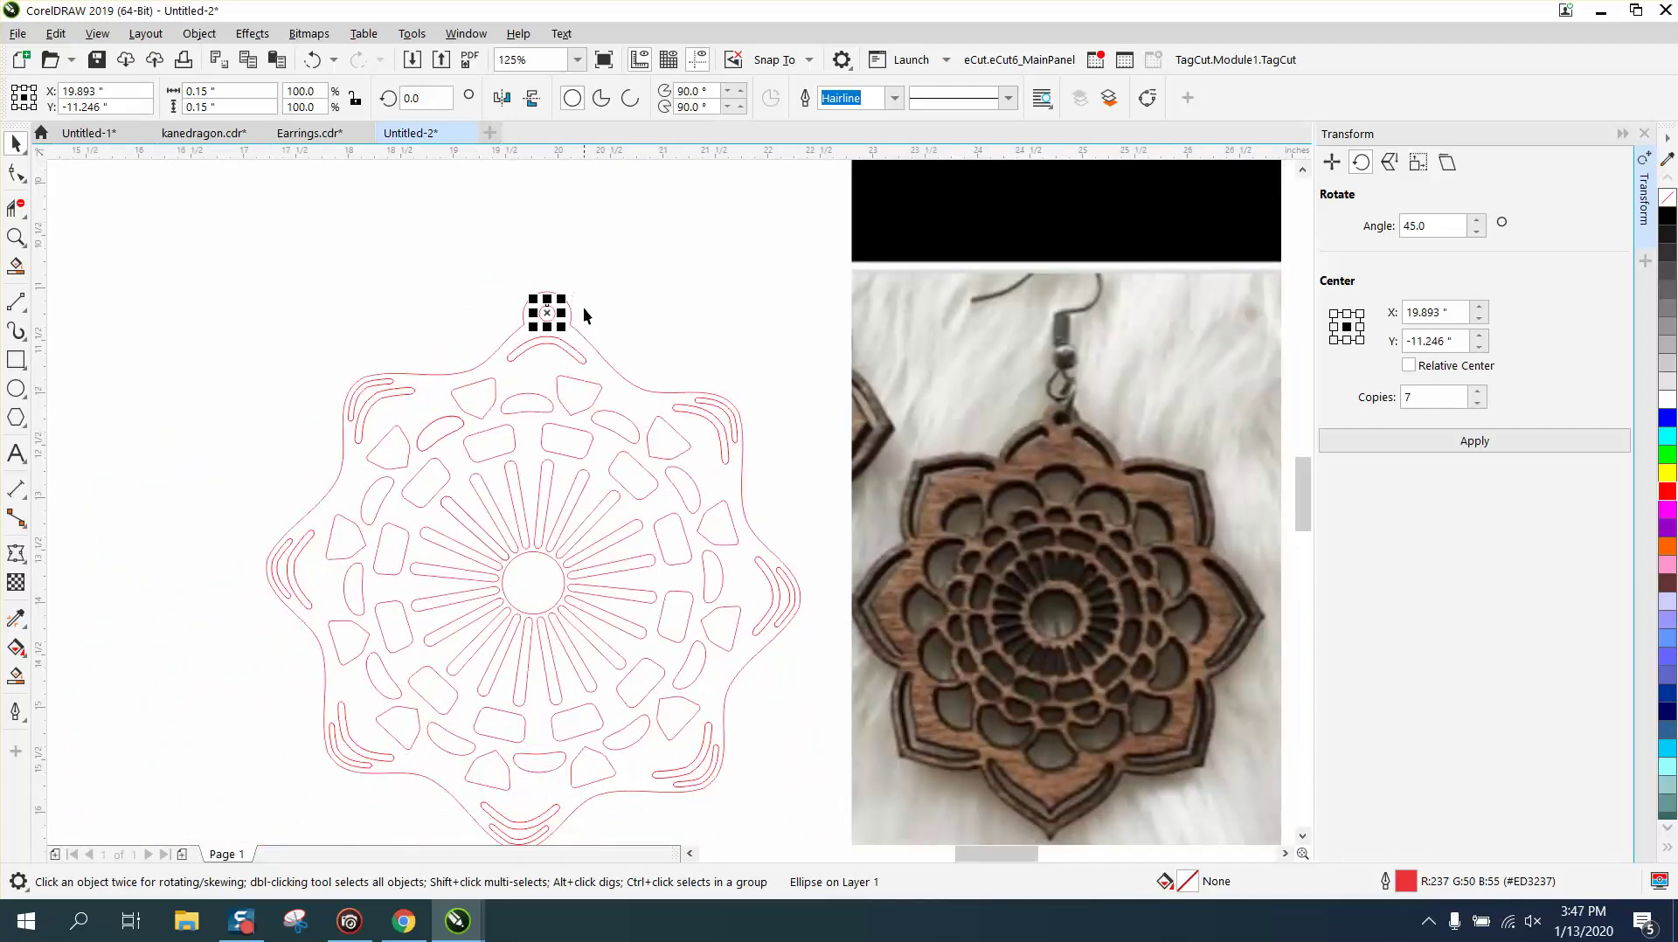
pyautogui.click(568, 308)
pyautogui.click(568, 309)
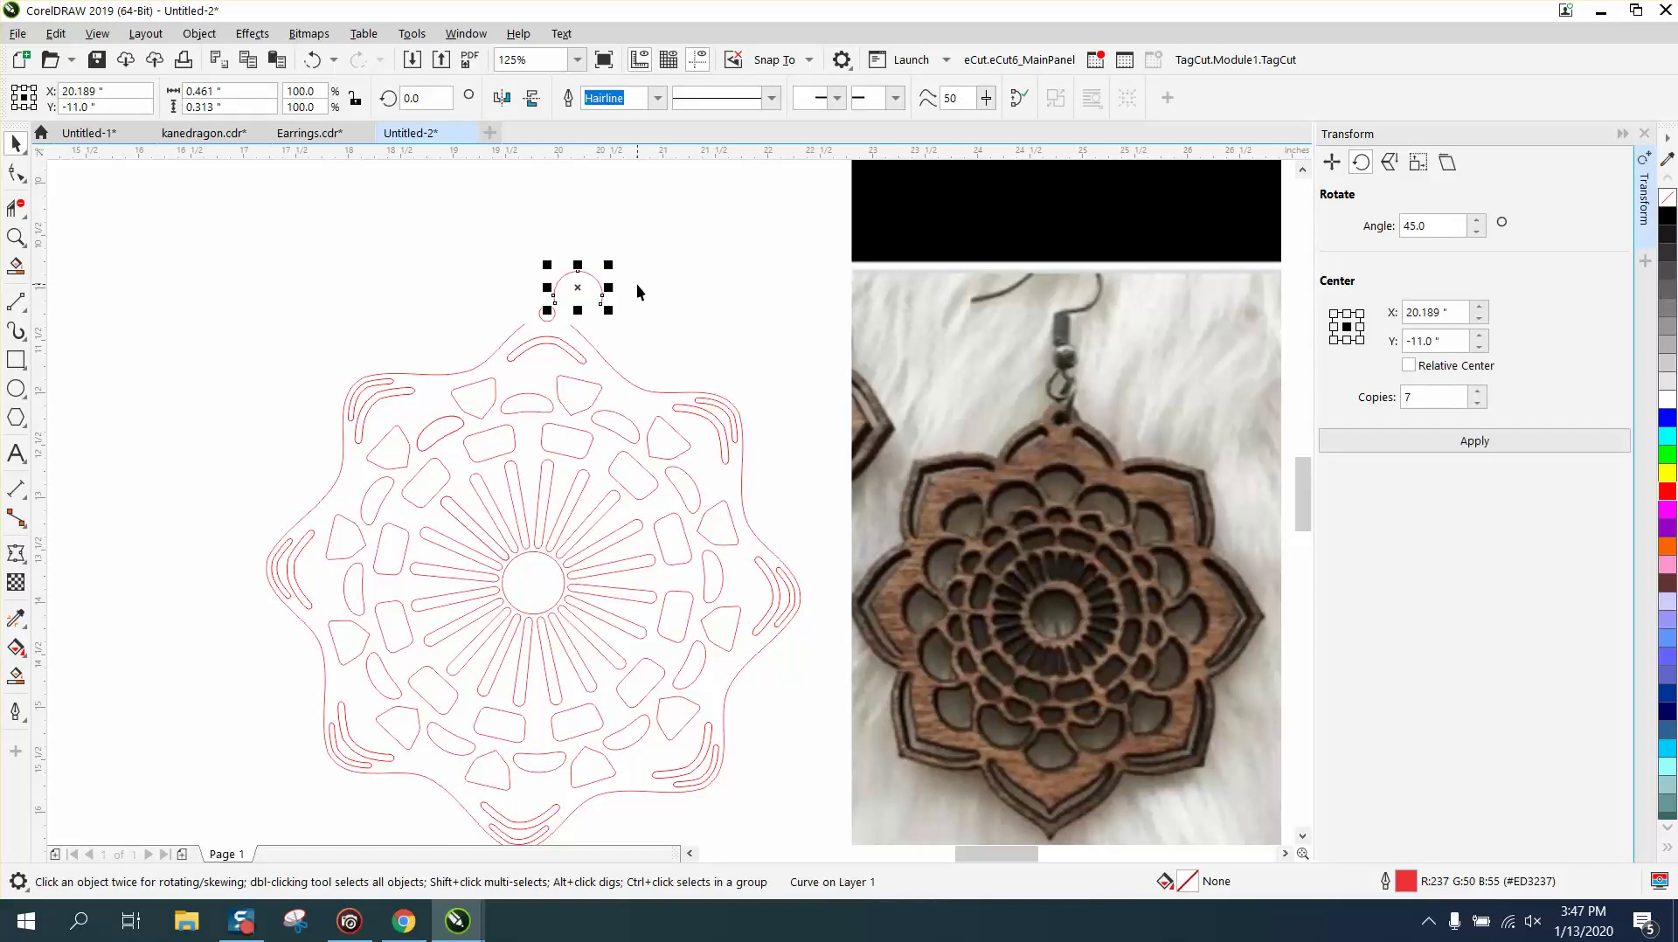
pyautogui.click(313, 60)
# Smart Fill the mandala's solid body with black and move the filled shape to the empty area below the hexagon designs.
pyautogui.scroll(-2, 242, 364)
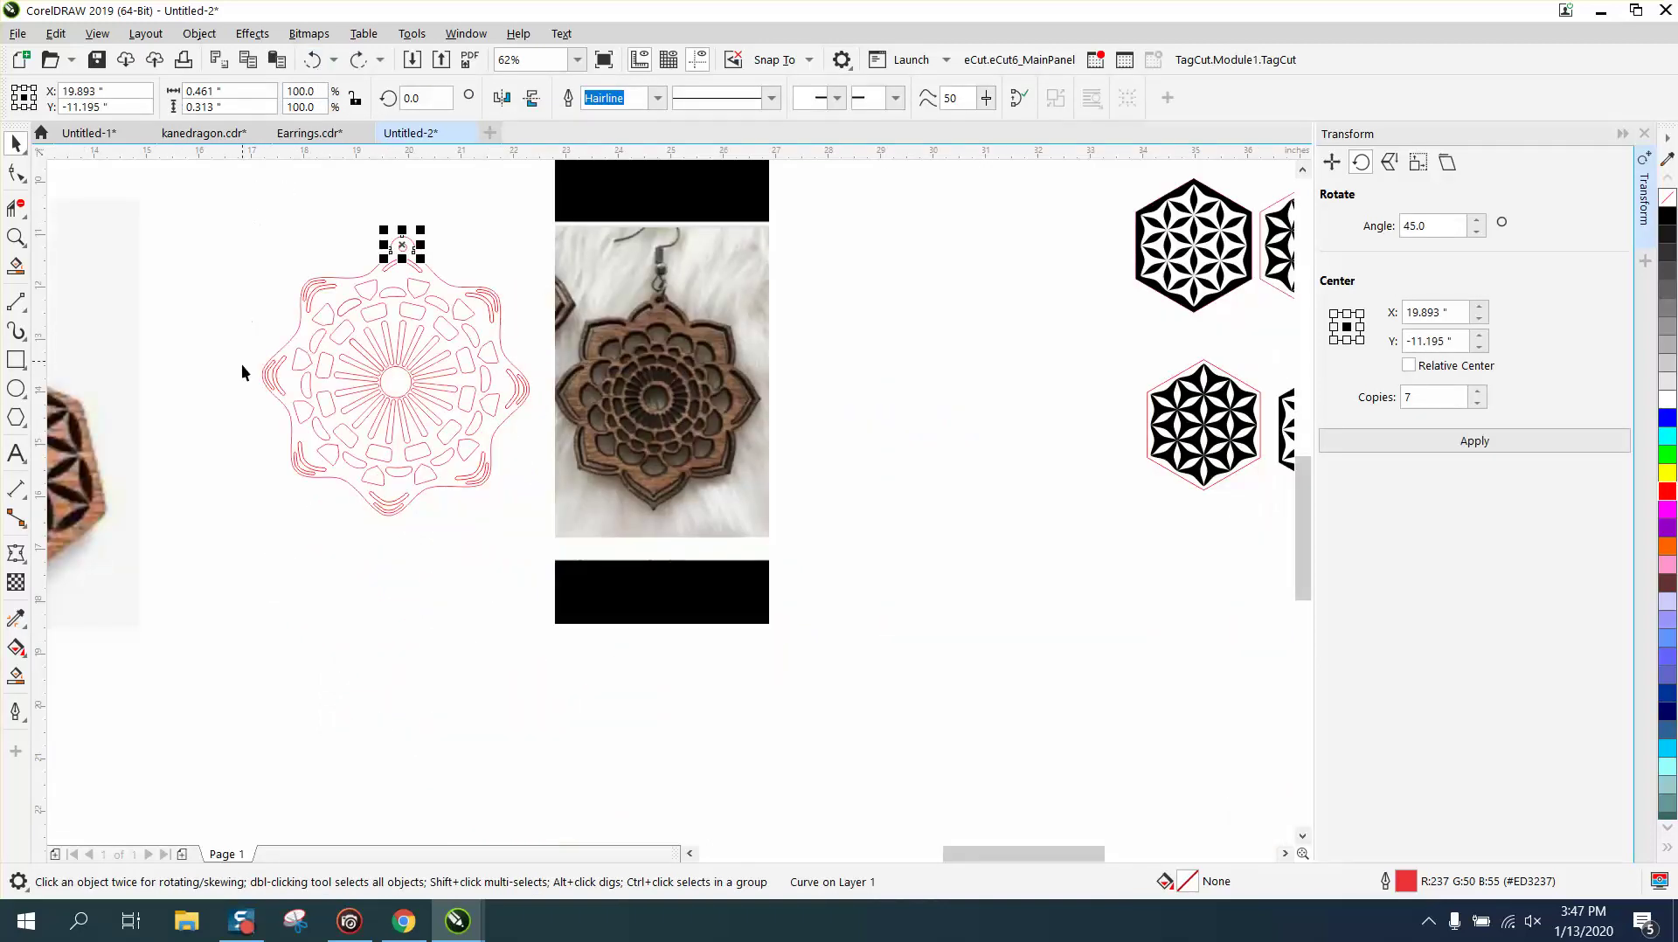
pyautogui.click(16, 677)
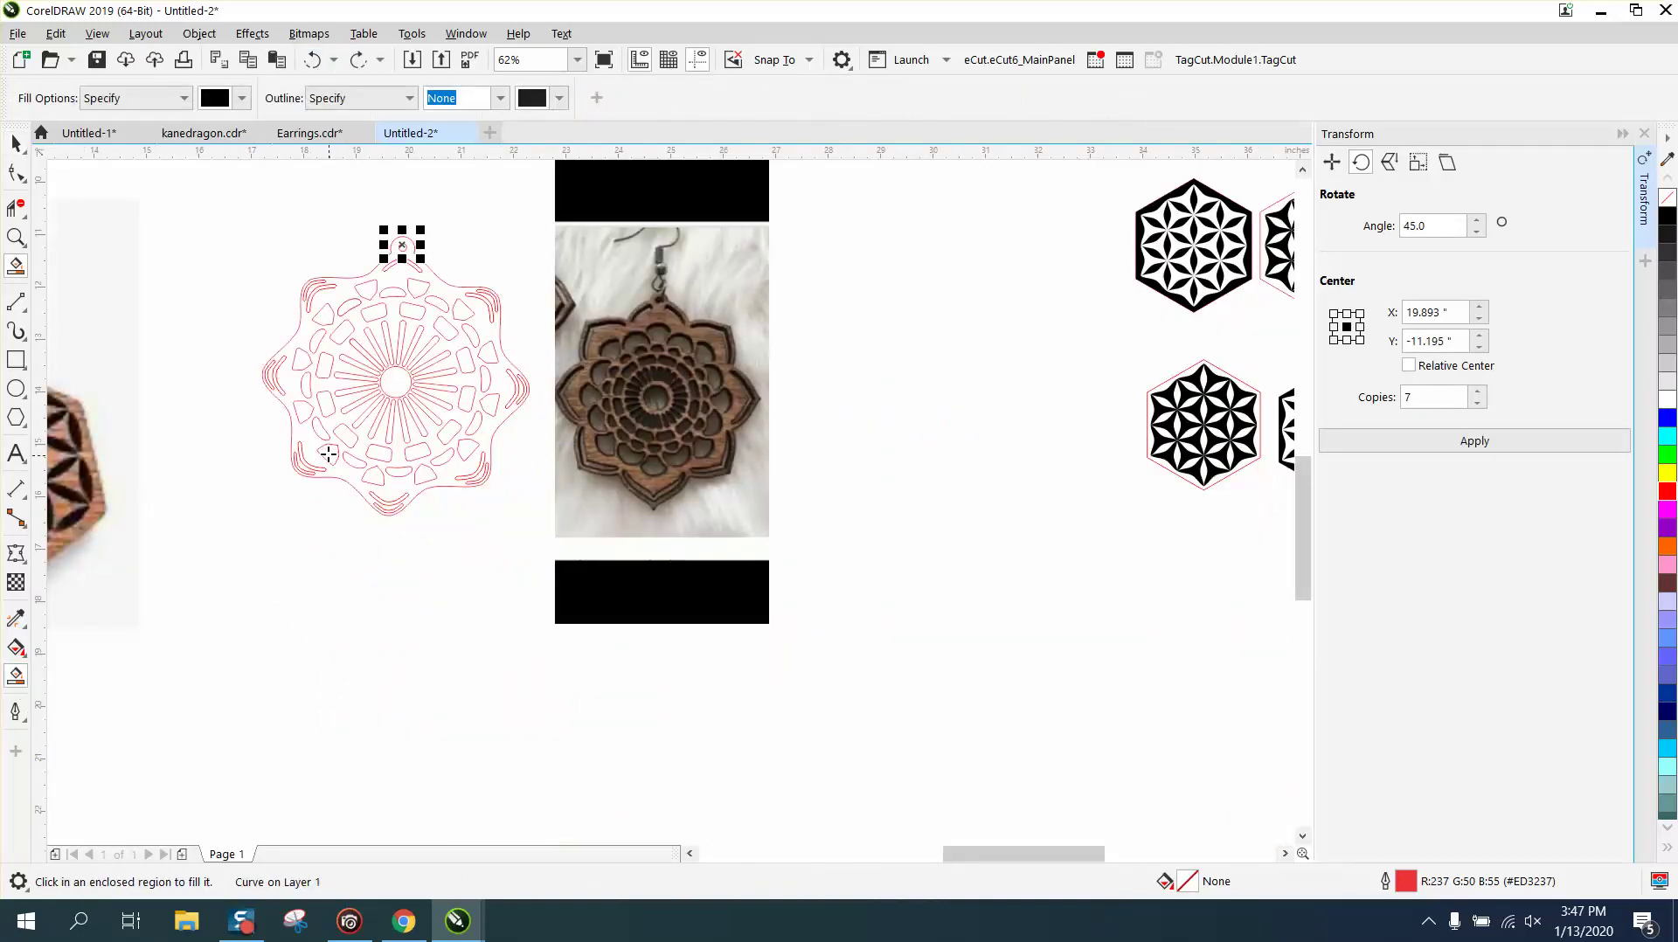
pyautogui.click(313, 442)
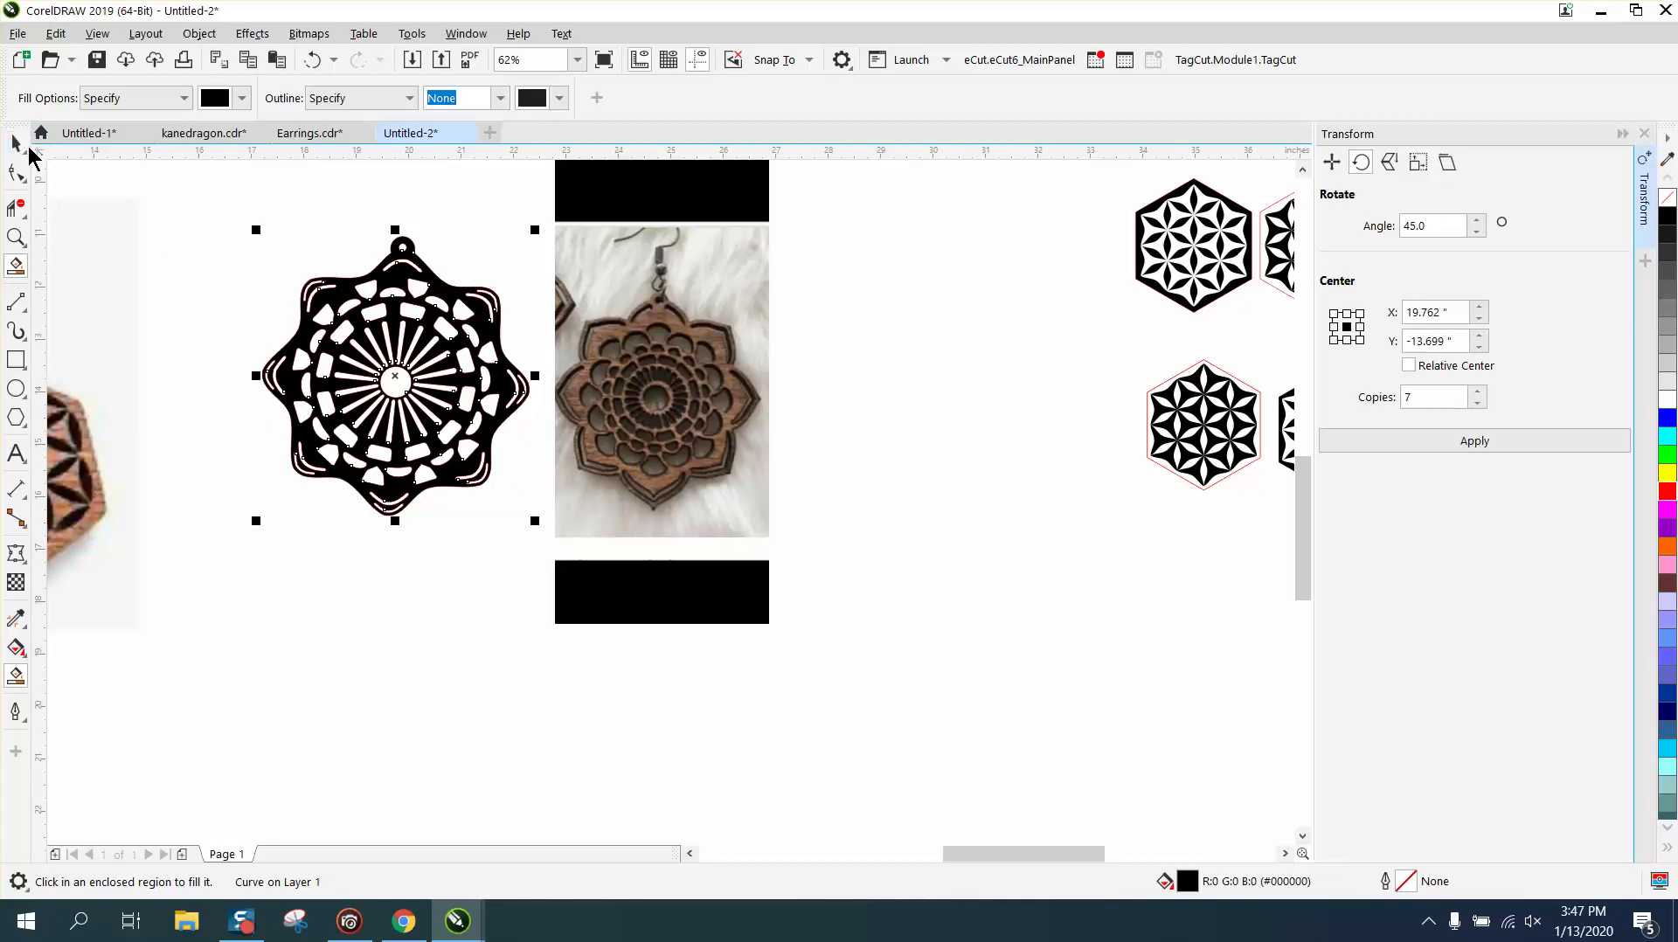
pyautogui.click(16, 143)
pyautogui.moveTo(395, 386); pyautogui.dragTo(1021, 638)
# Remove the moved mandala's fill and give it a red outline.
pyautogui.click(1667, 198)
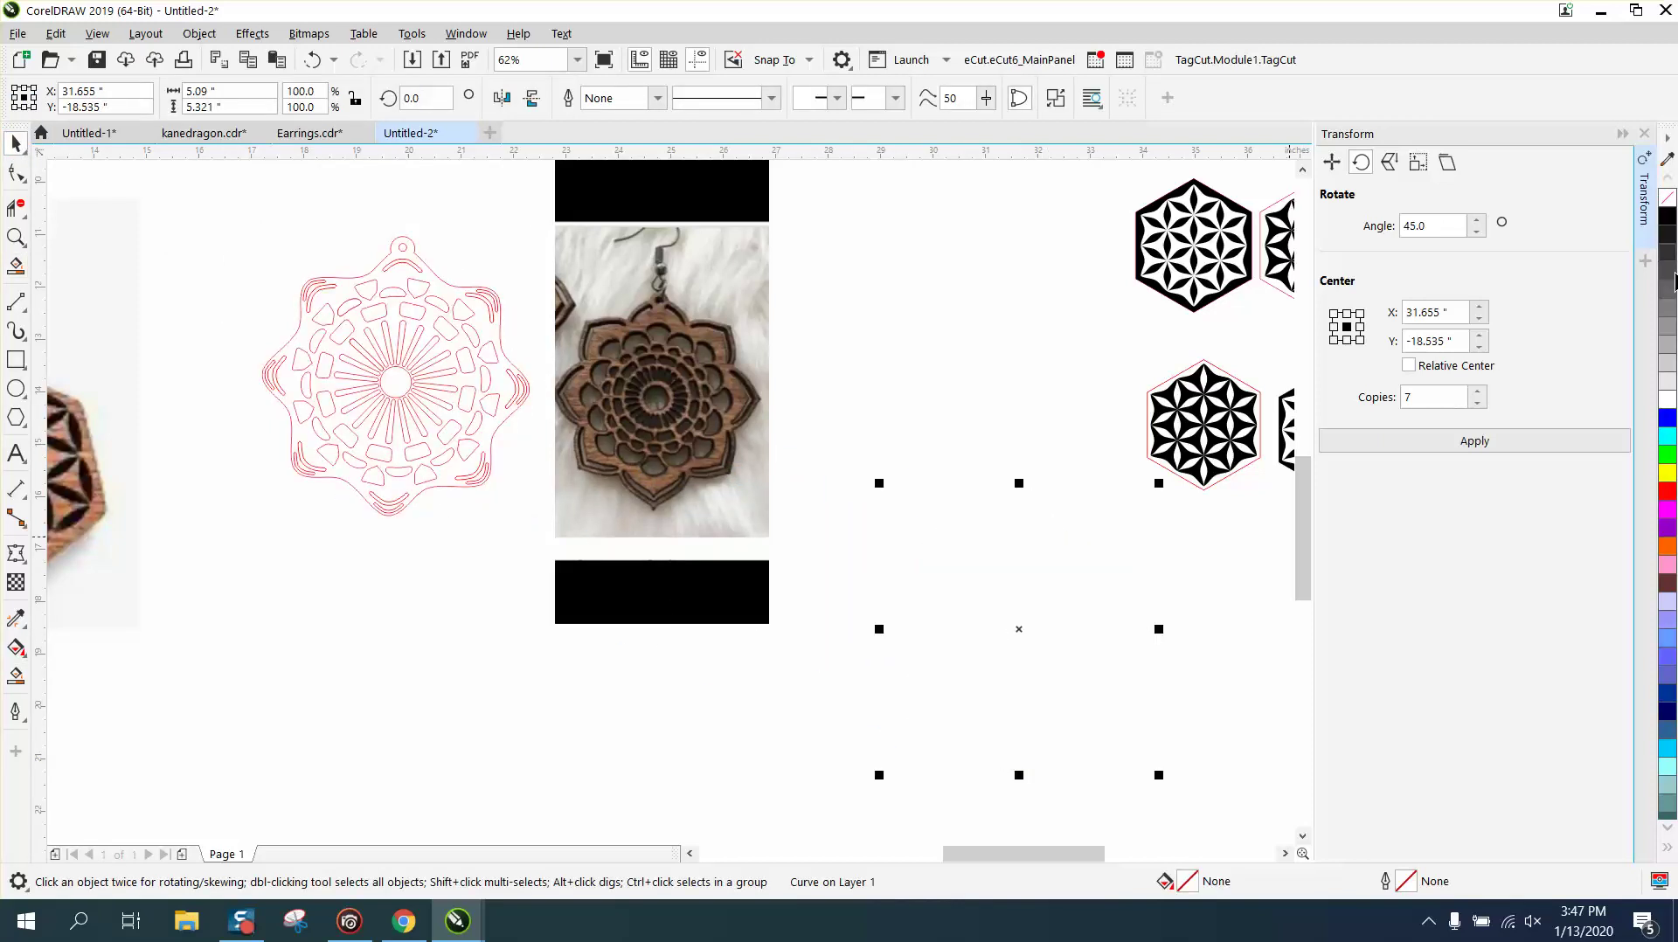
pyautogui.rightClick(1667, 491)
pyautogui.click(1141, 542)
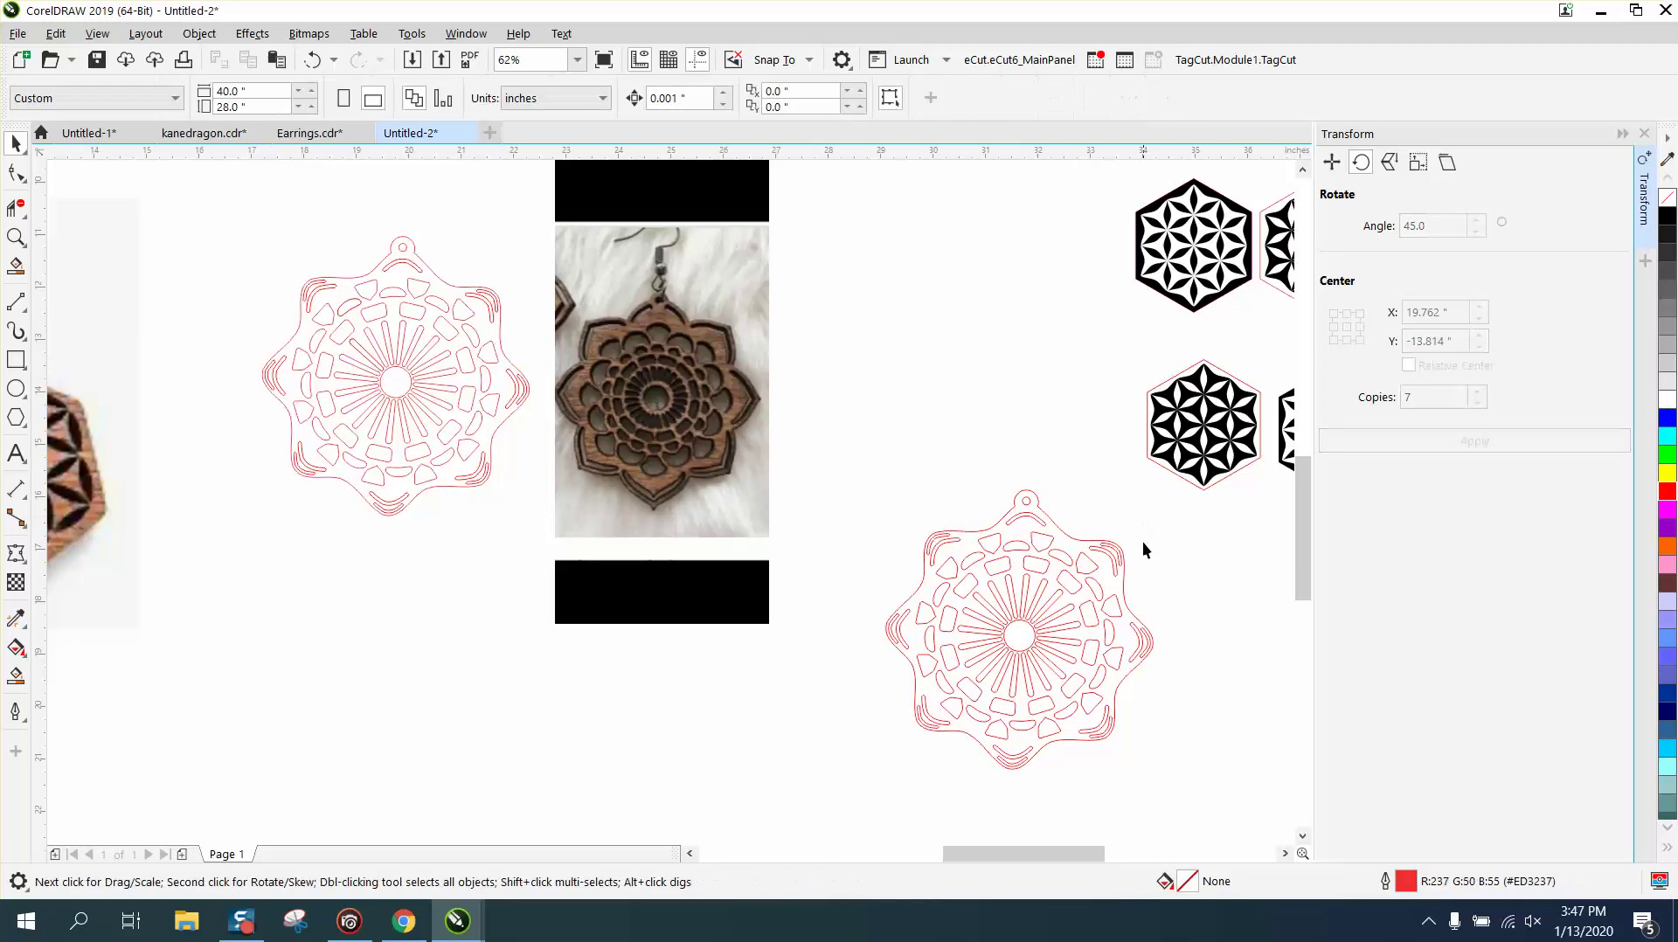
# Inspect the moved mandala's outlines around the centre circle and select it to check that it is one curve.
pyautogui.click(15, 237)
pyautogui.moveTo(867, 488); pyautogui.dragTo(1269, 776)
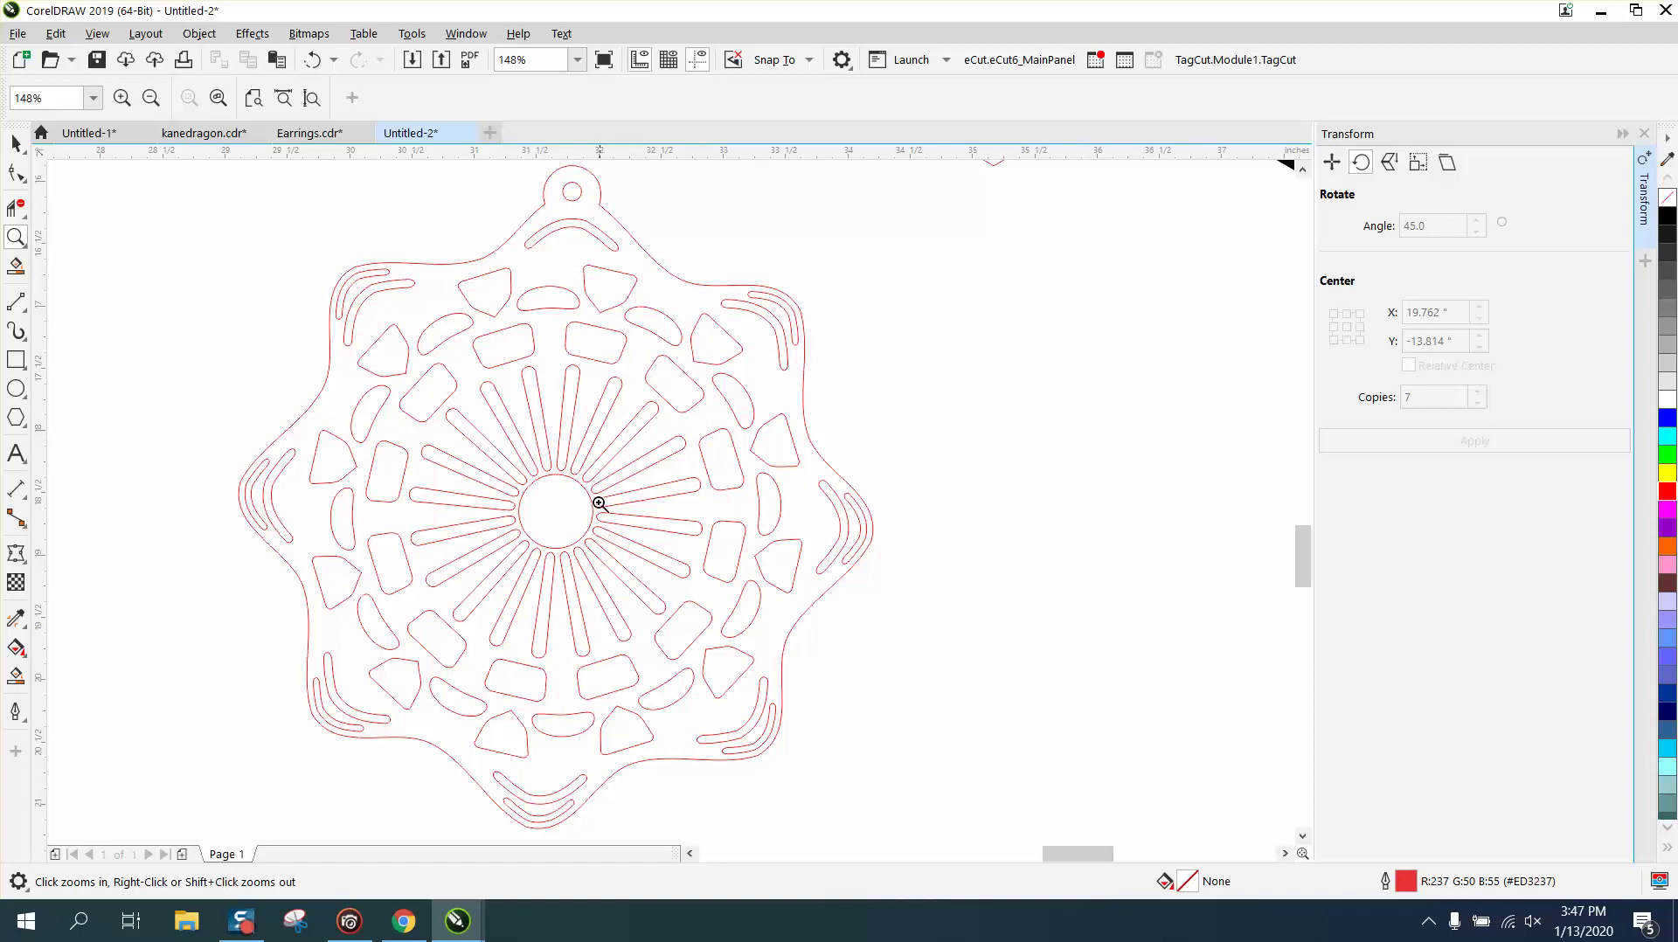
pyautogui.moveTo(476, 434); pyautogui.dragTo(734, 610)
pyautogui.click(15, 142)
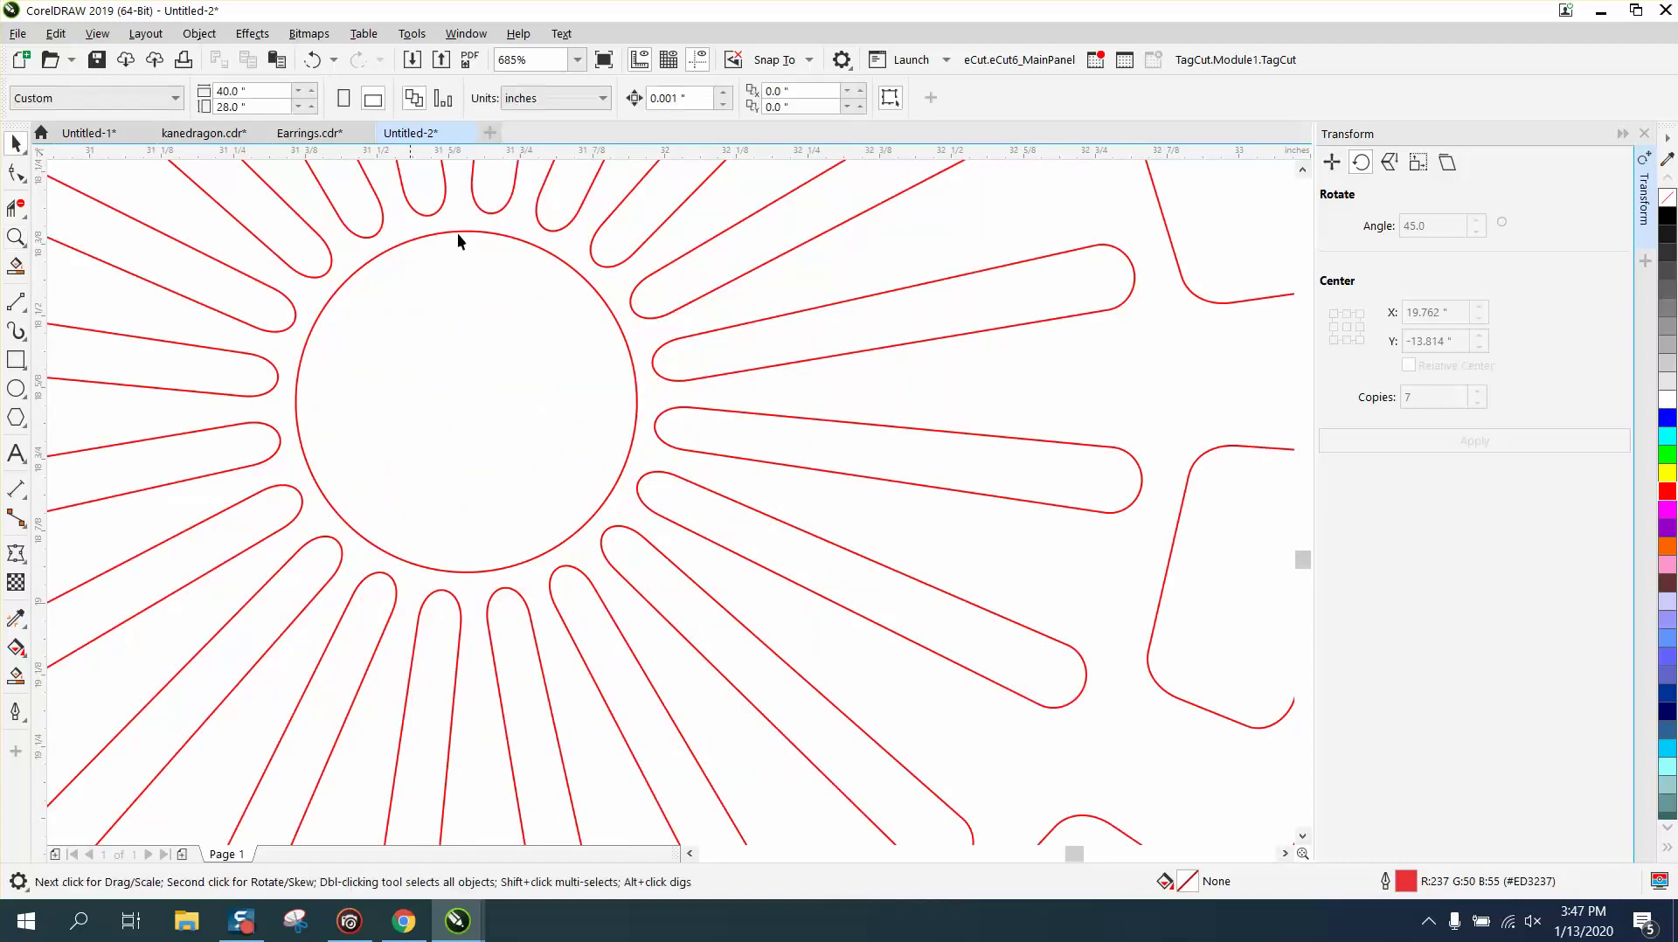
pyautogui.click(491, 234)
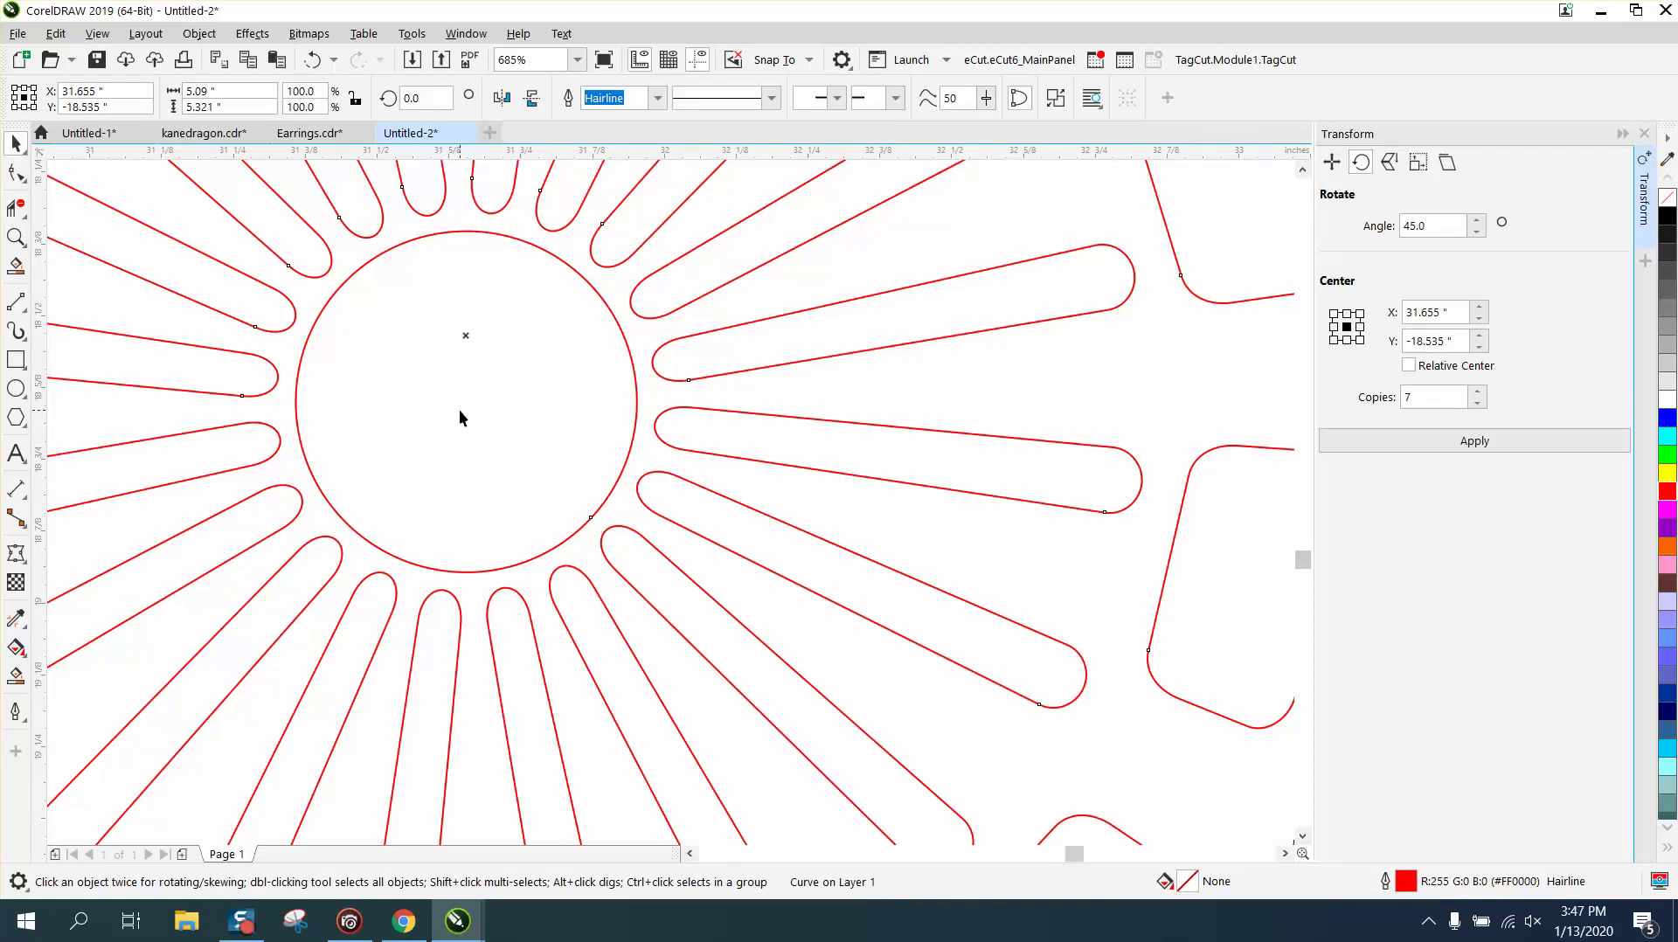
pyautogui.scroll(-4, 459, 408)
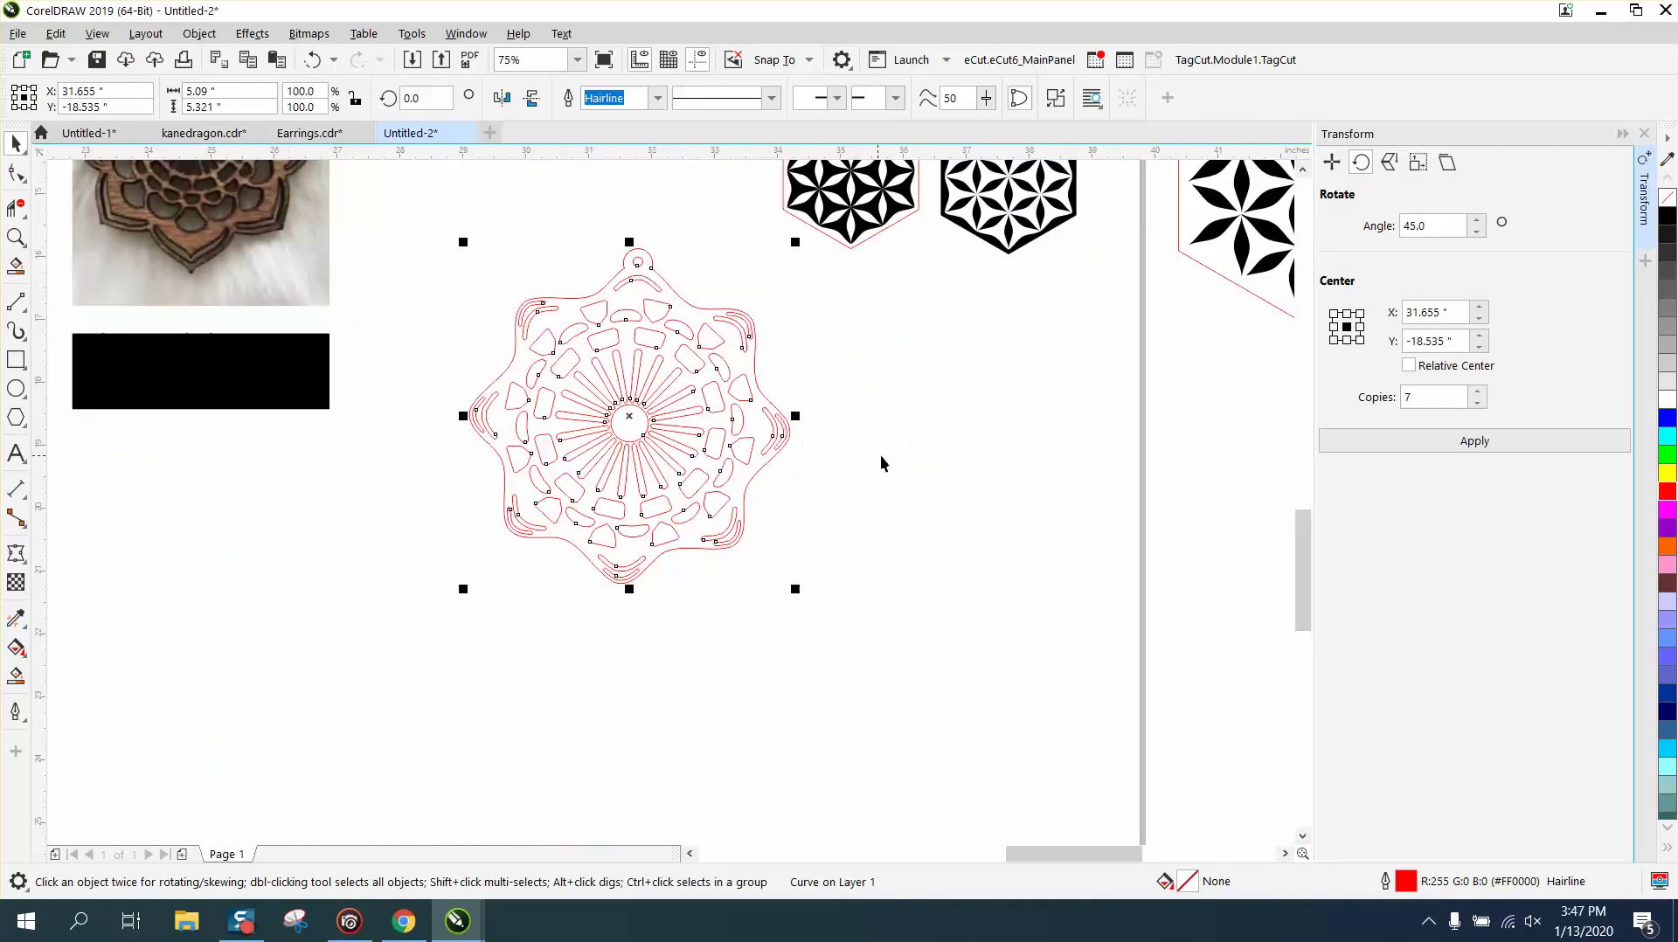
pyautogui.scroll(-1, 895, 460)
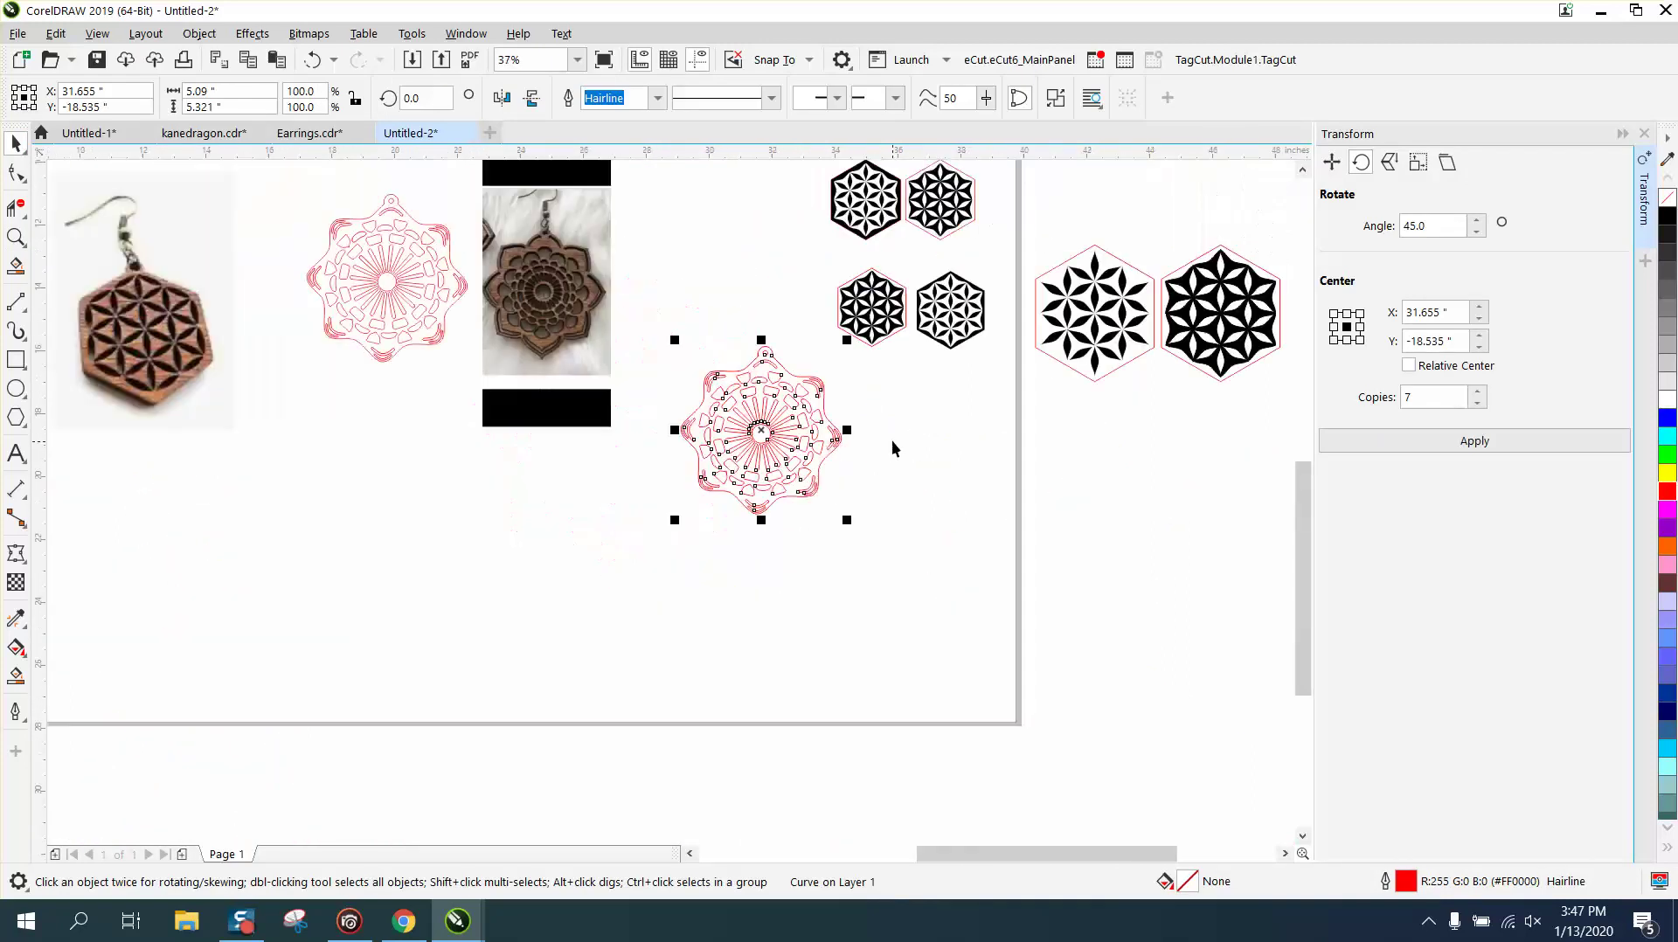